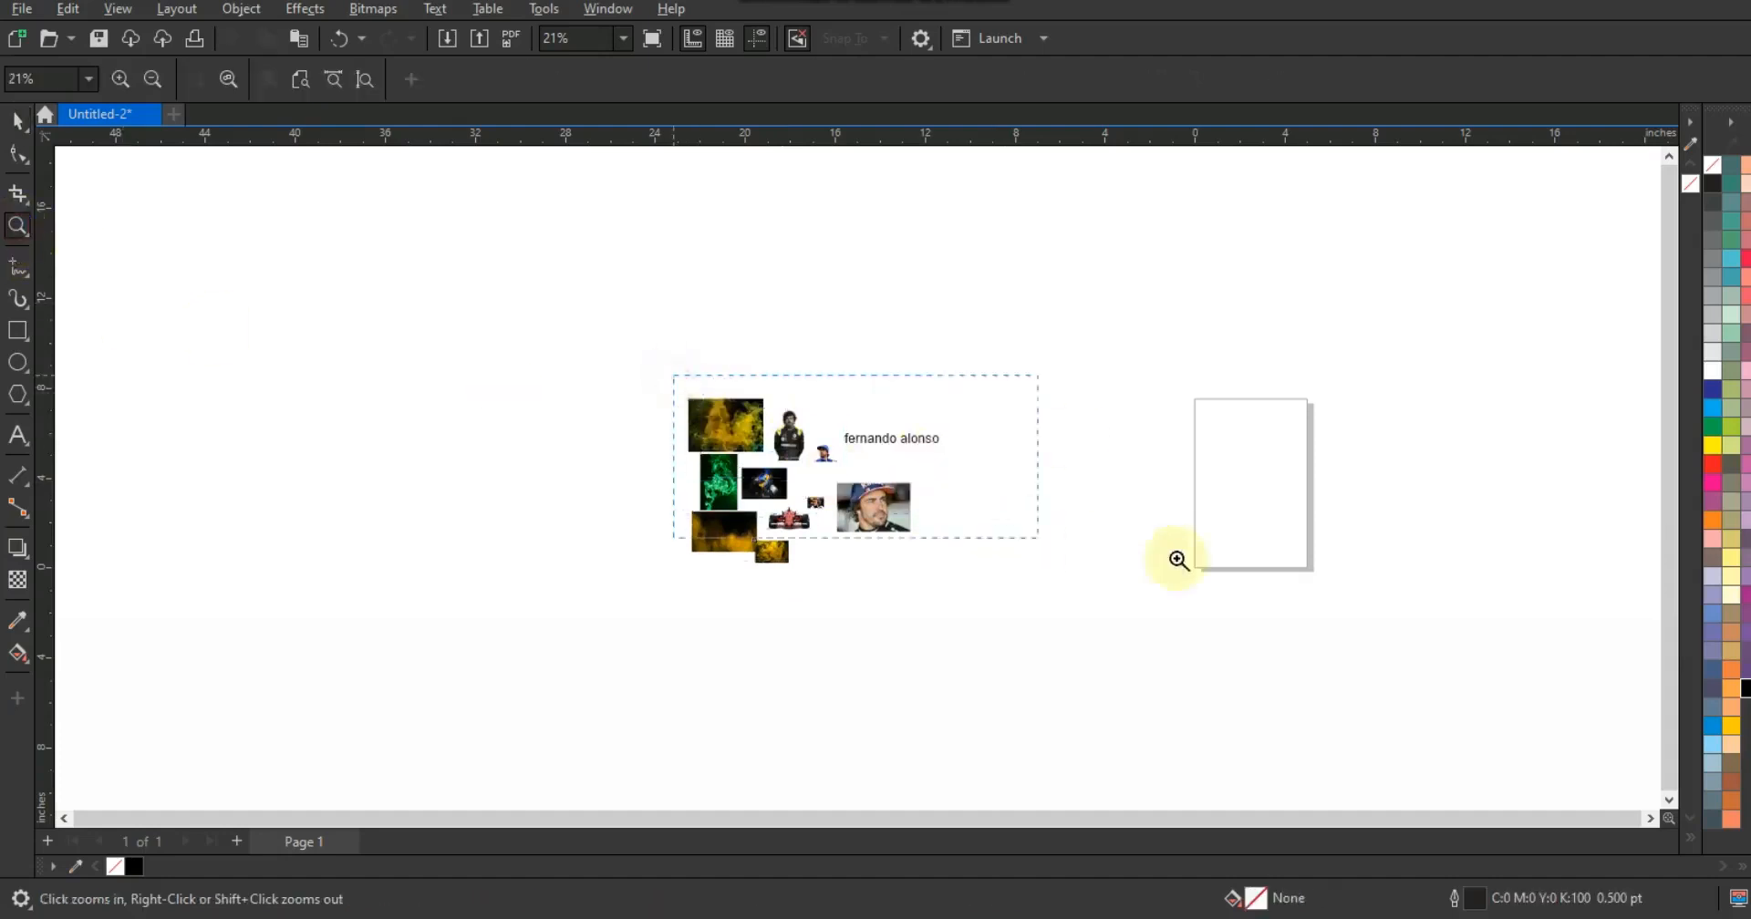
- Draw a tall rectangle beside the image collection and fill it black
drag(1330, 582, 1330, 582)
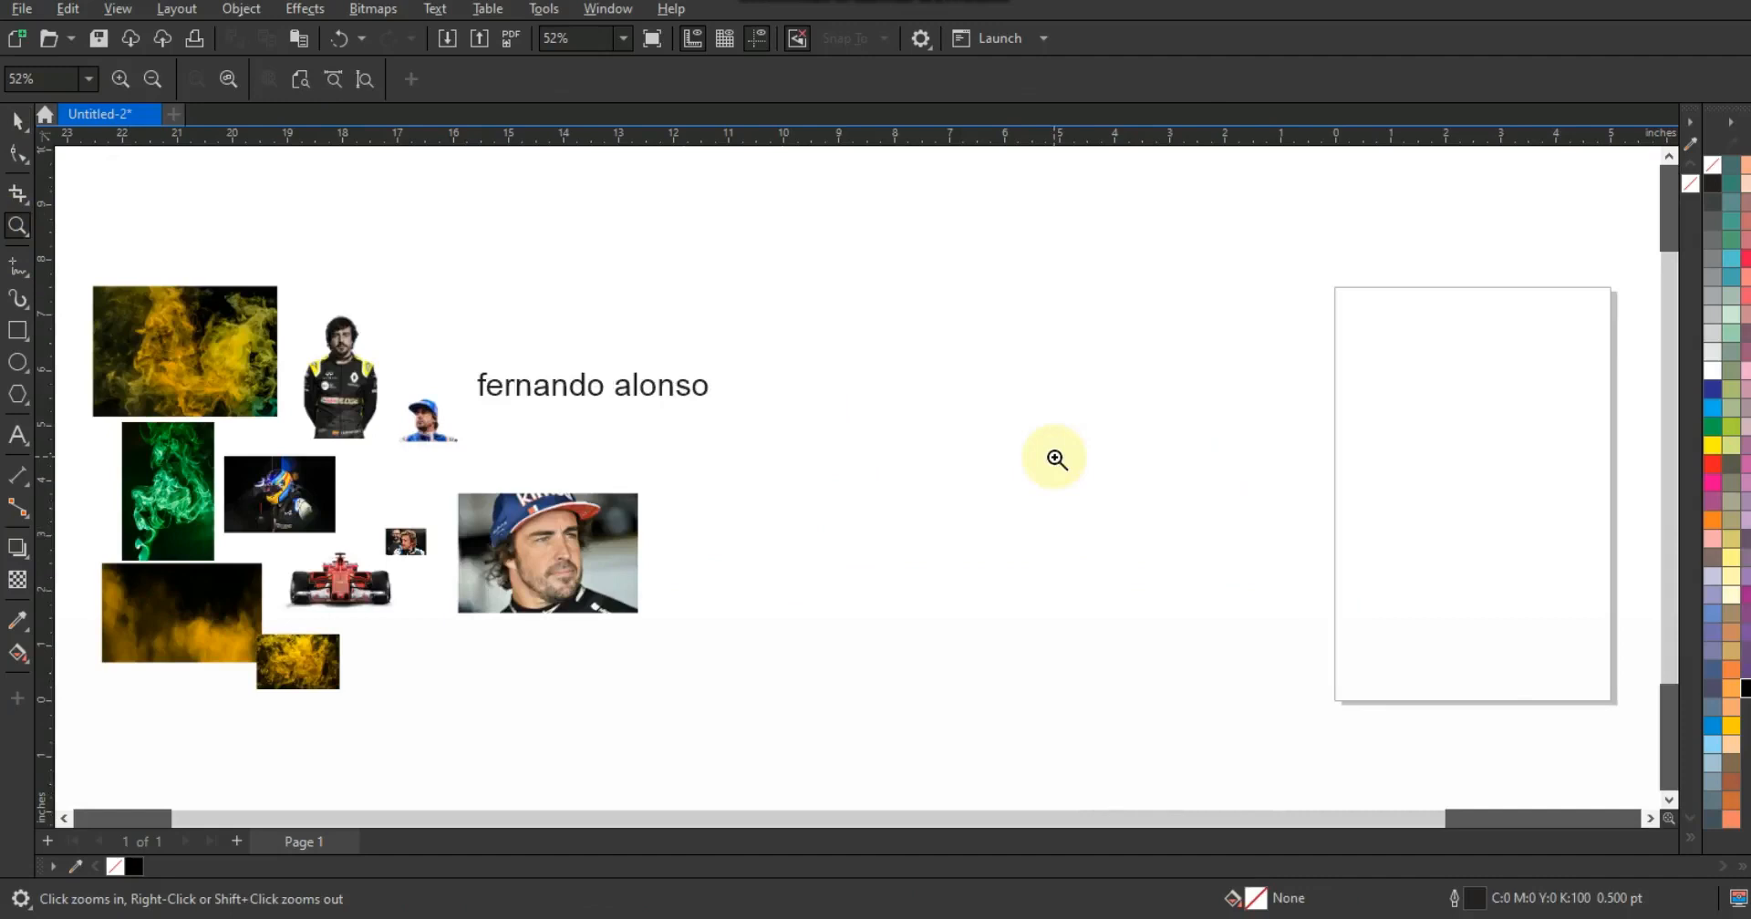
click(18, 332)
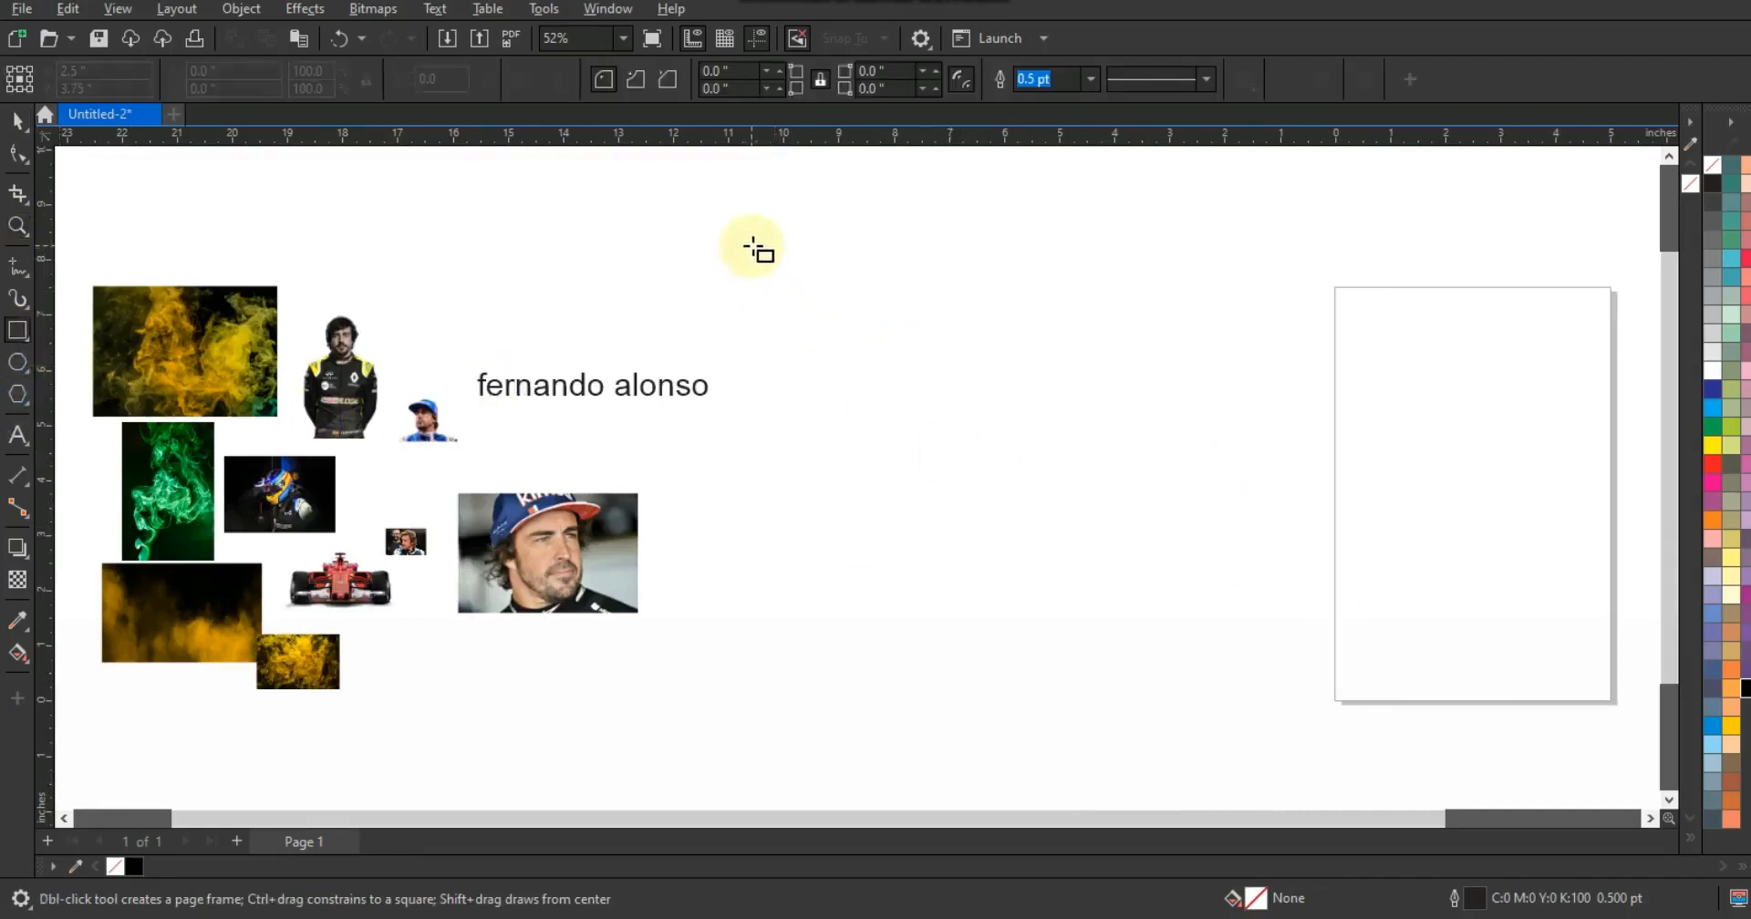
drag(800, 247, 1124, 713)
click(18, 123)
drag(897, 397, 898, 406)
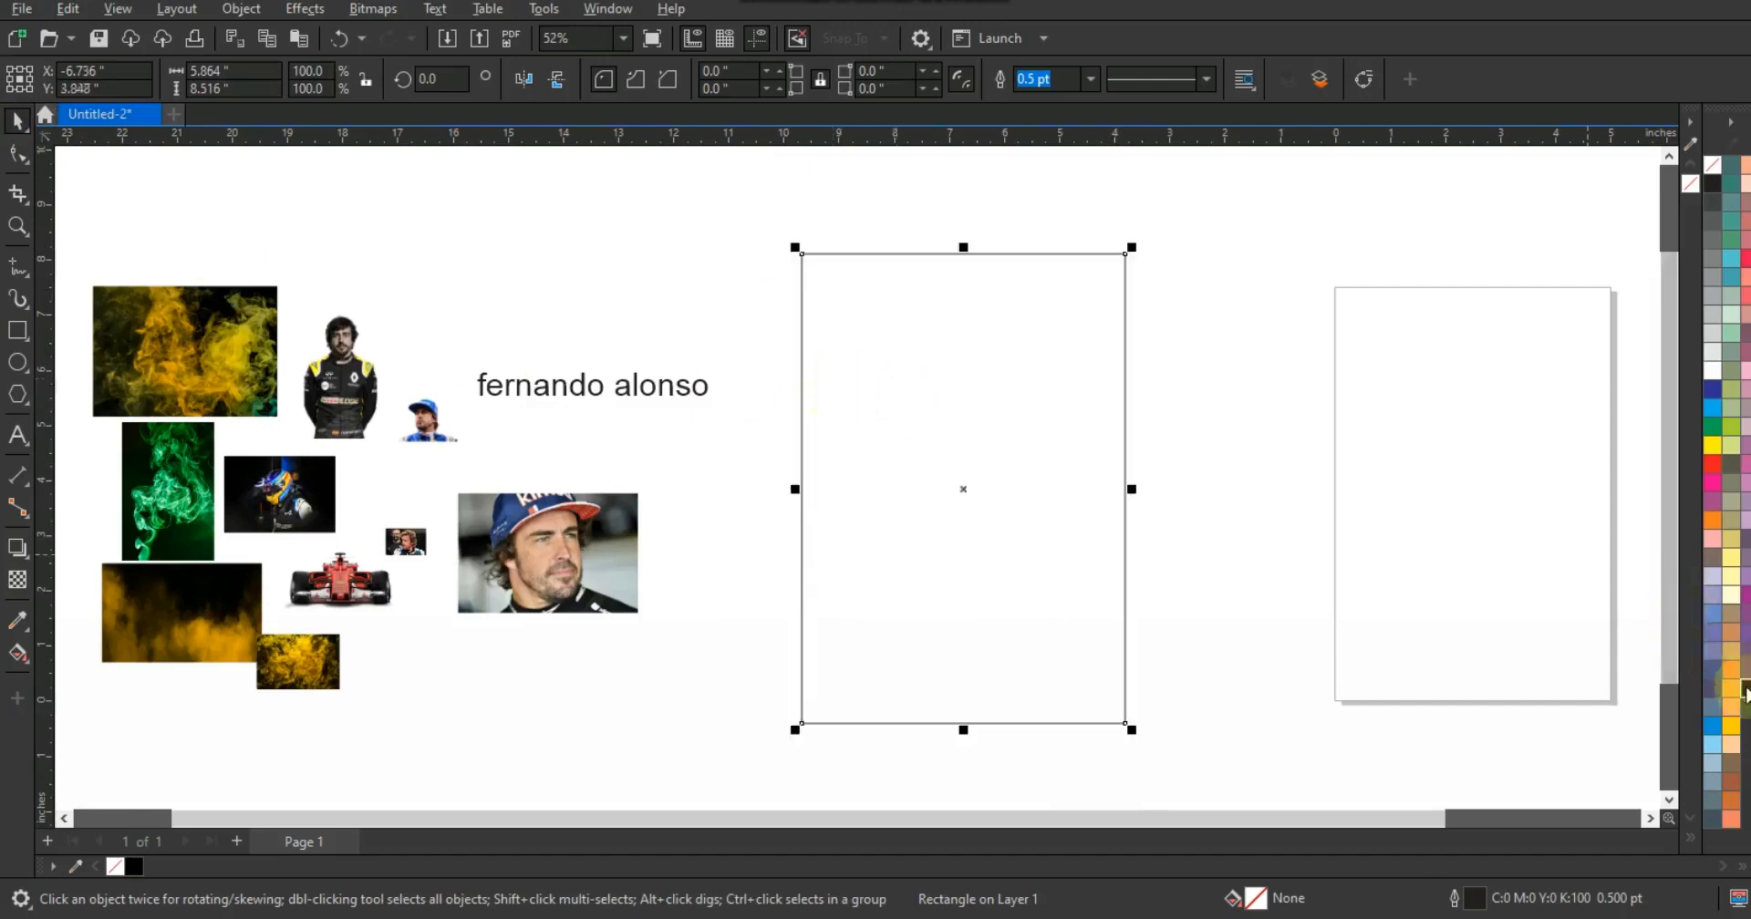
click(1743, 689)
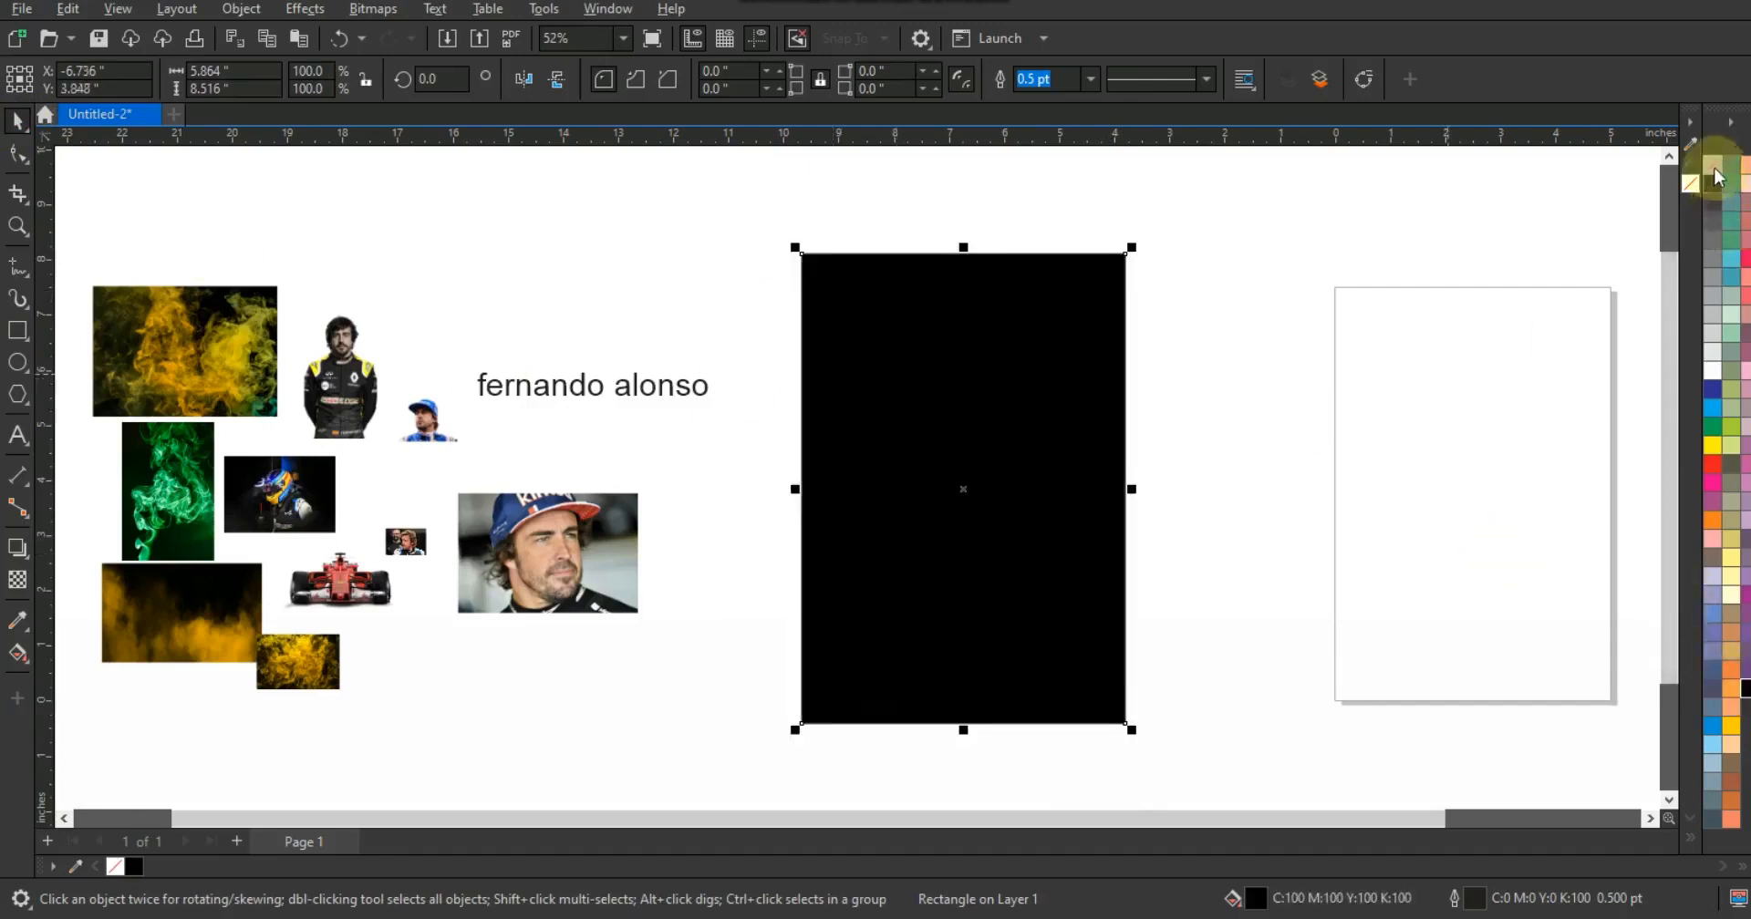
click(1304, 245)
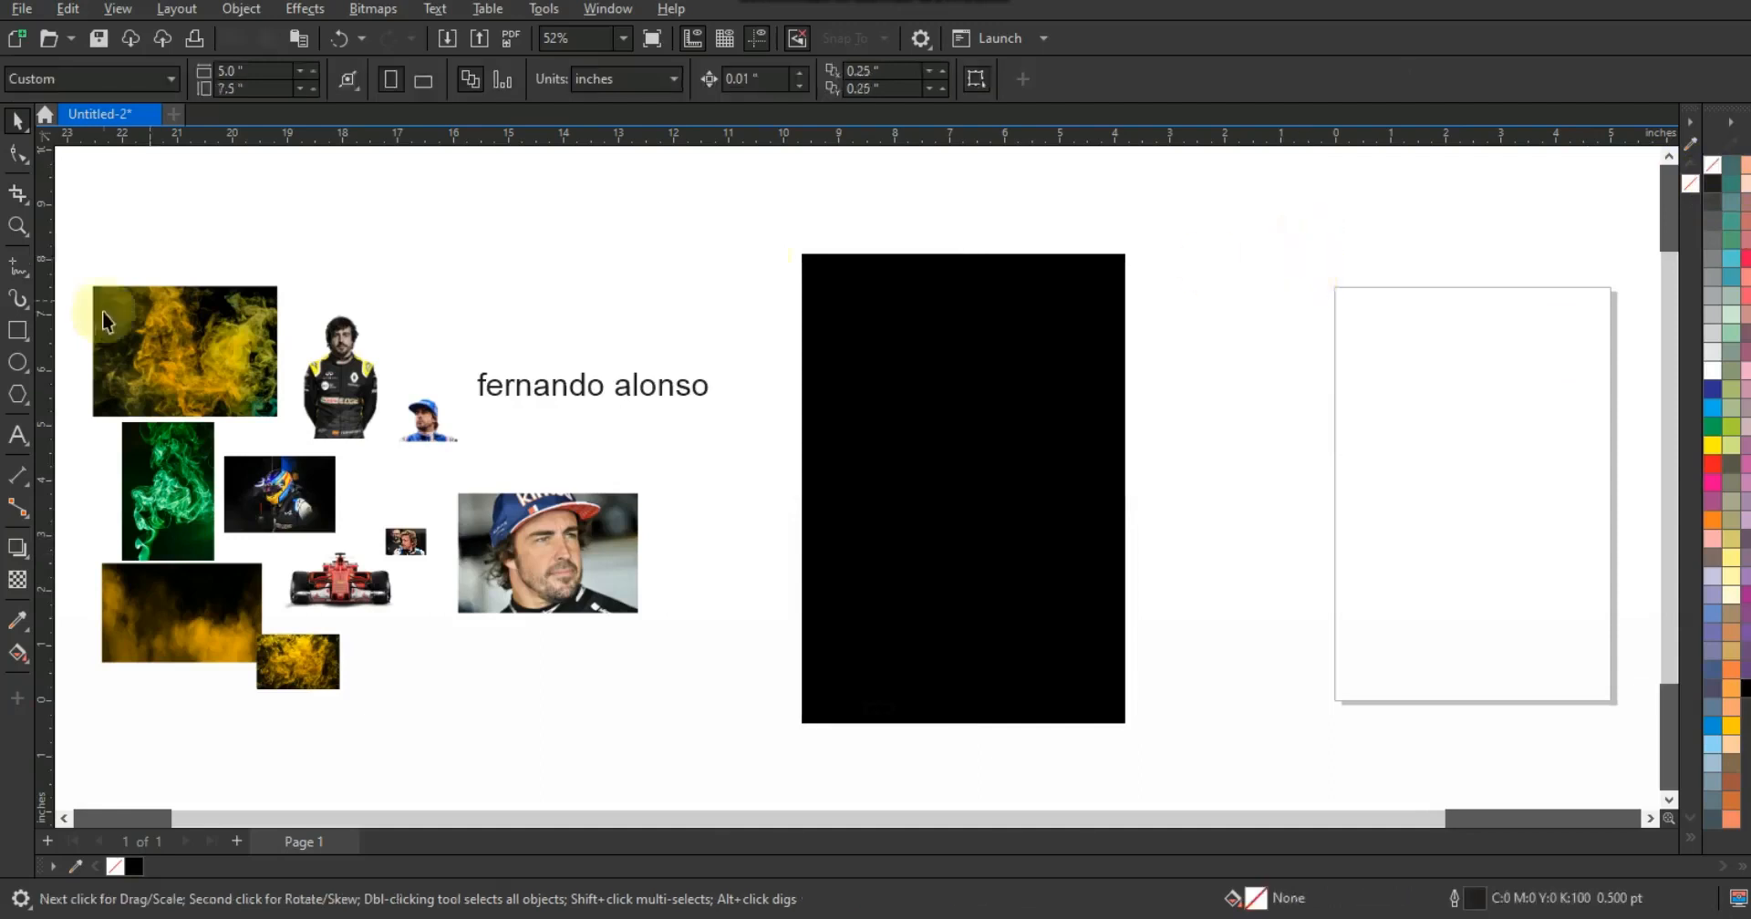
- Draw a narrower rectangle over the upper part of the black rectangle and fill it white
click(14, 334)
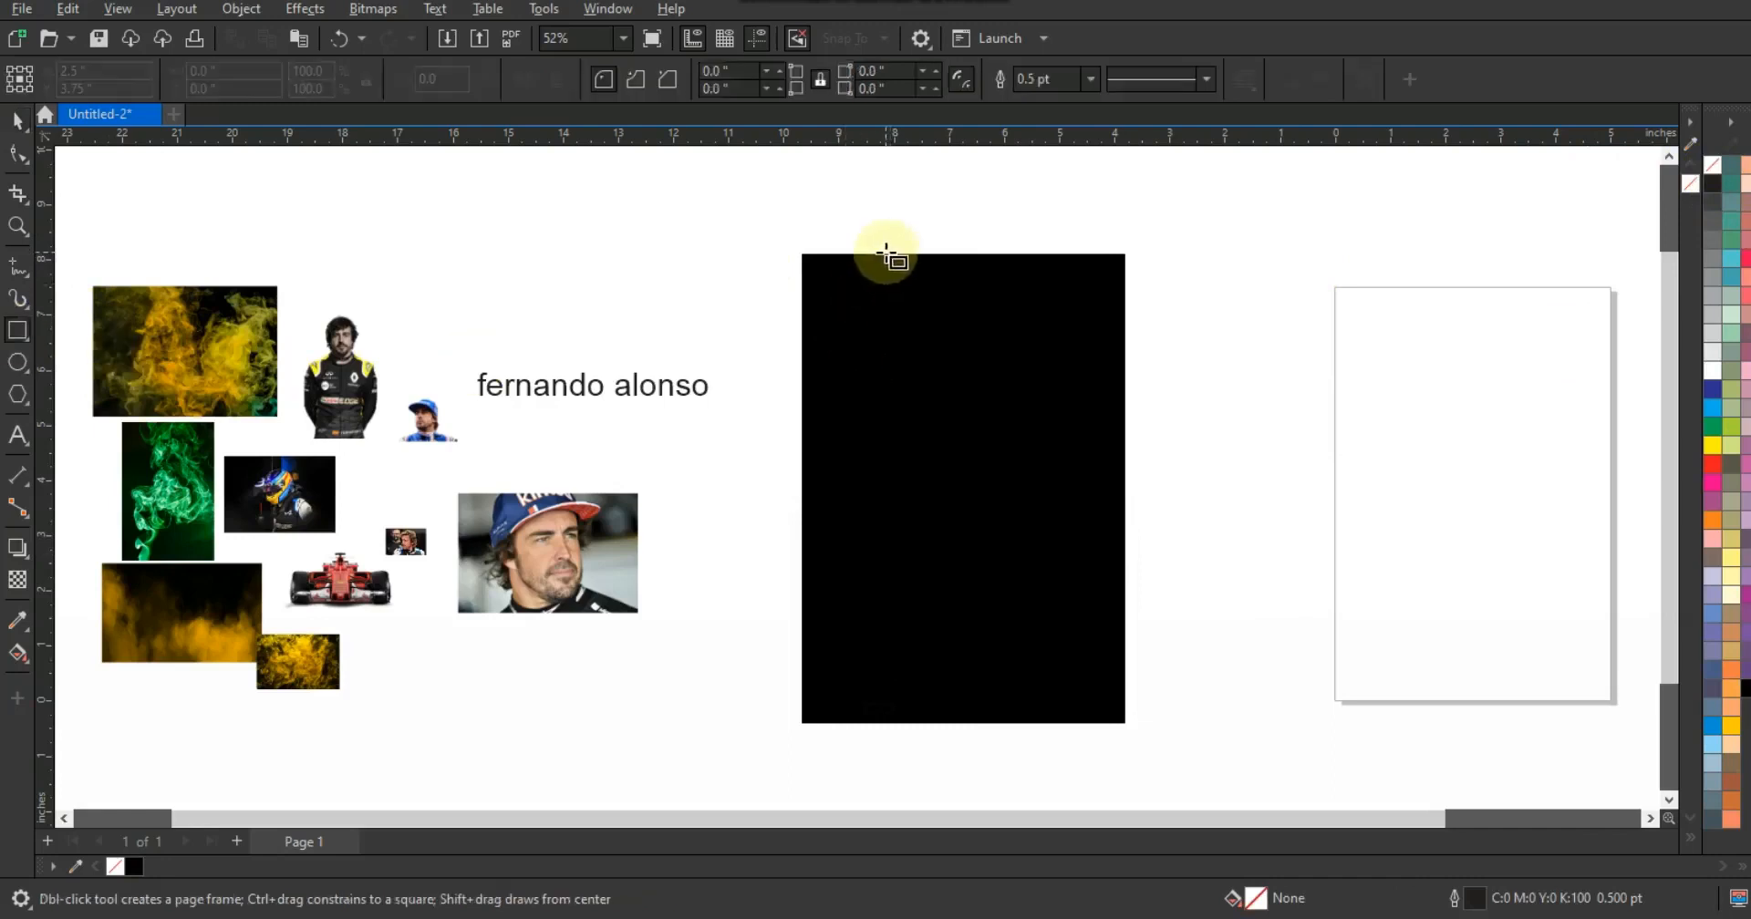
click(5, 135)
click(860, 344)
key(shift+F2)
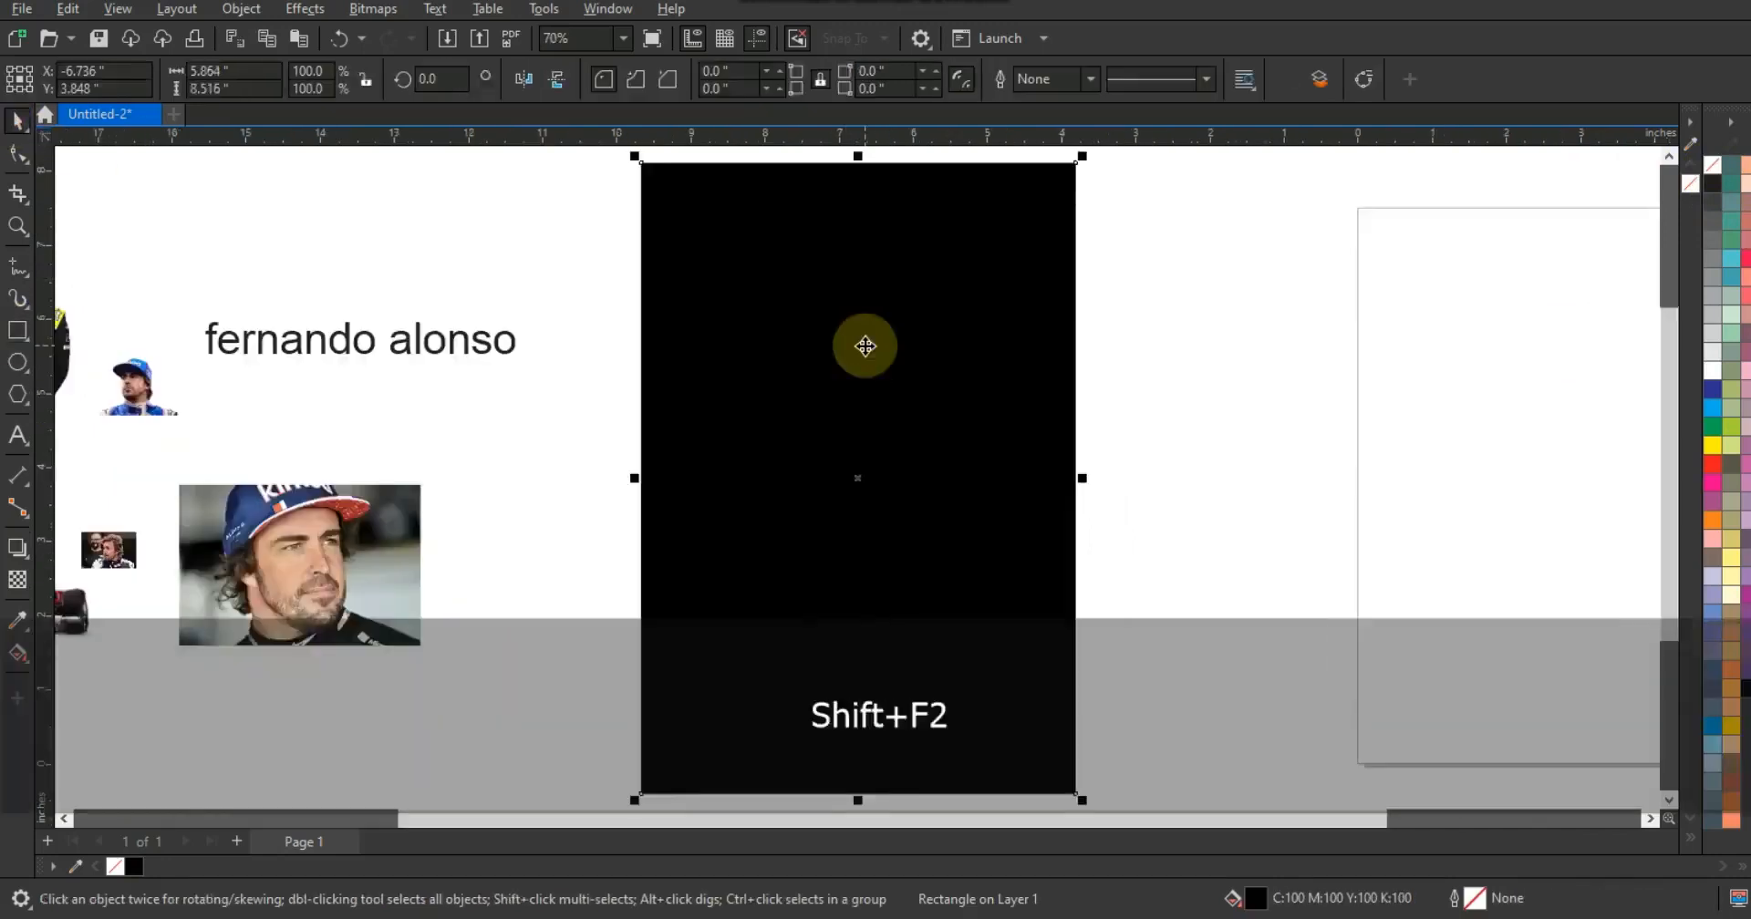
key(Escape)
click(16, 332)
drag(725, 162, 966, 582)
click(19, 122)
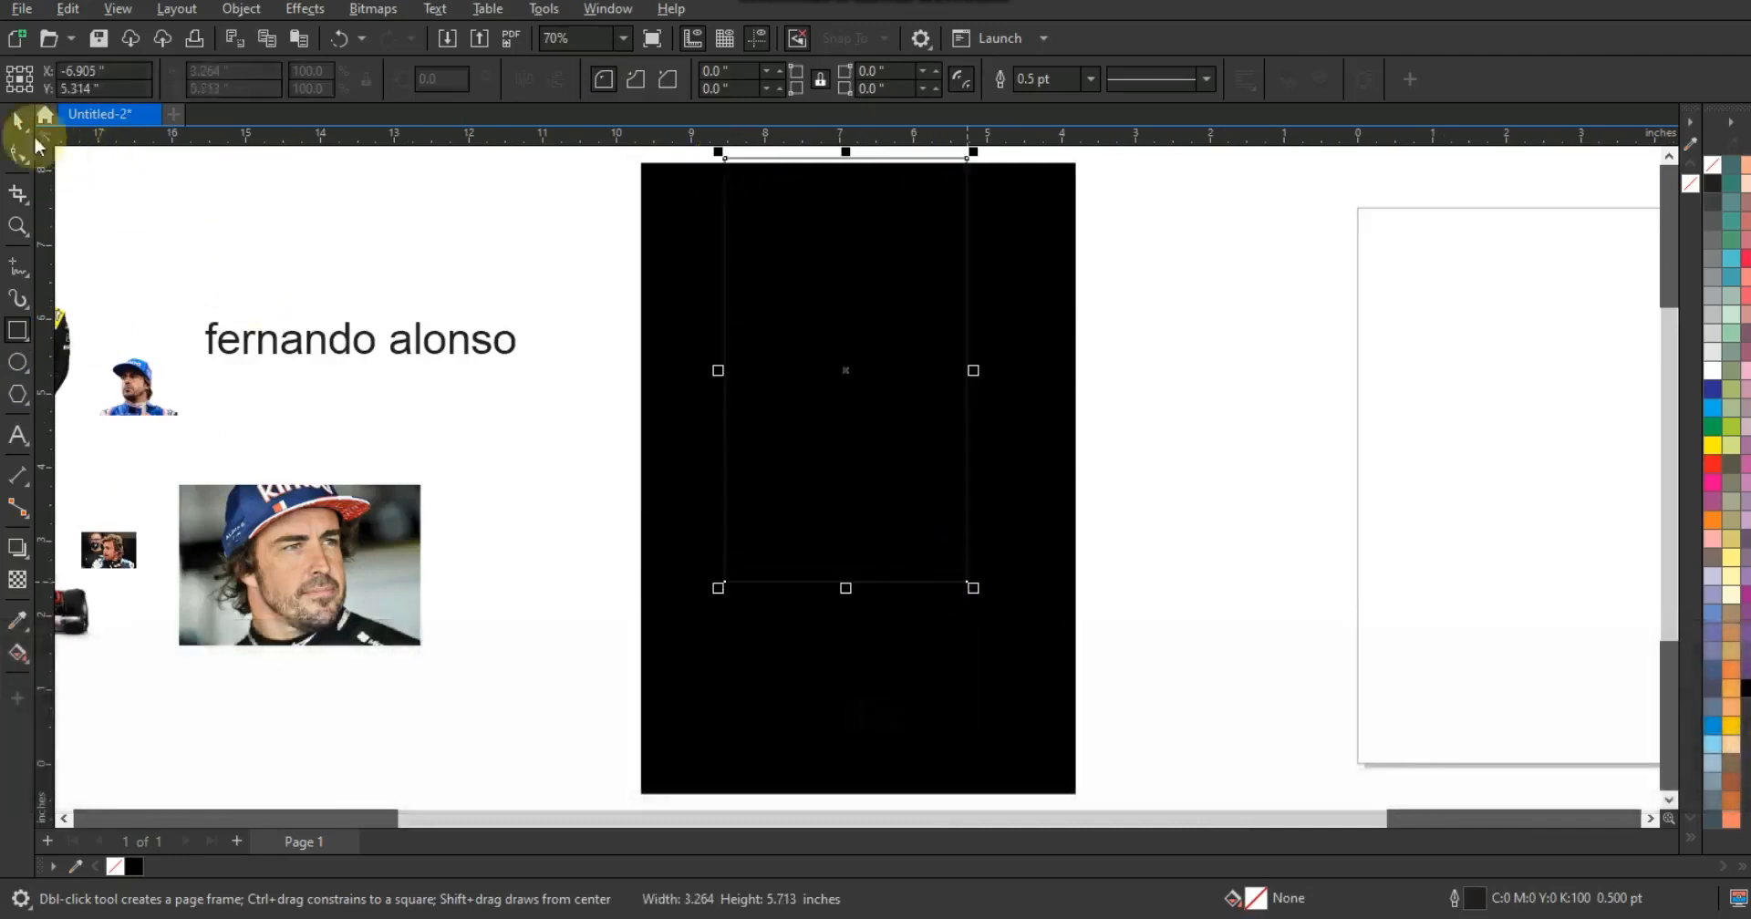
click(1714, 372)
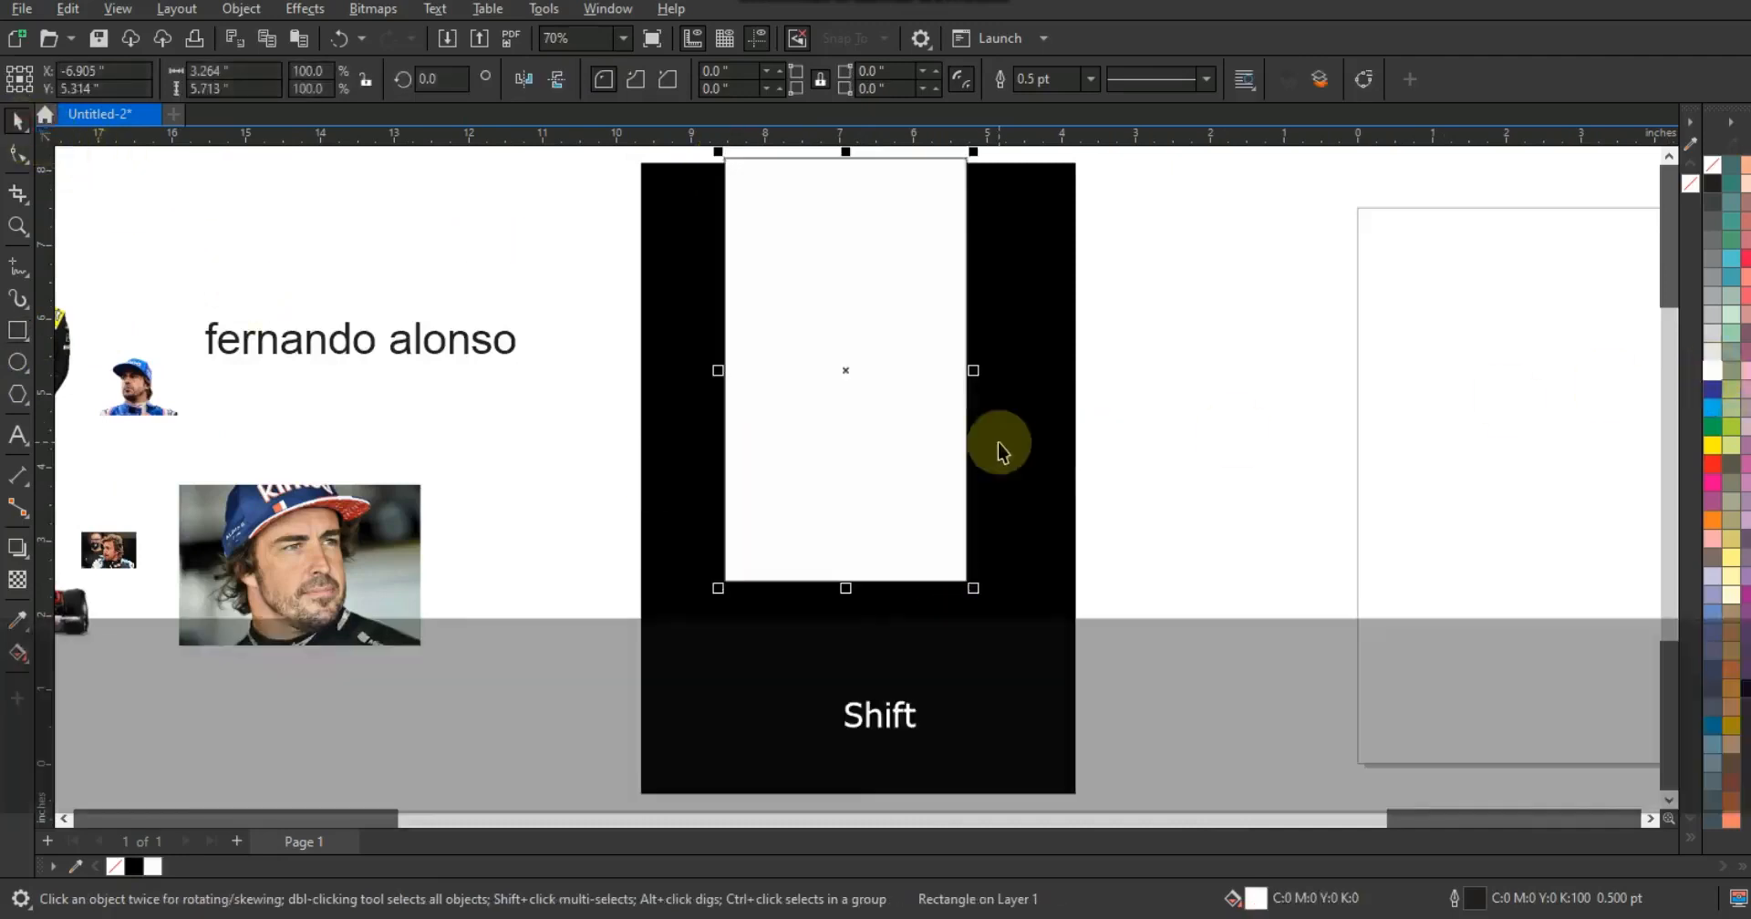
- Center the white rectangle horizontally on the black rectangle
shift+click(1000, 446)
key(c)
click(1180, 516)
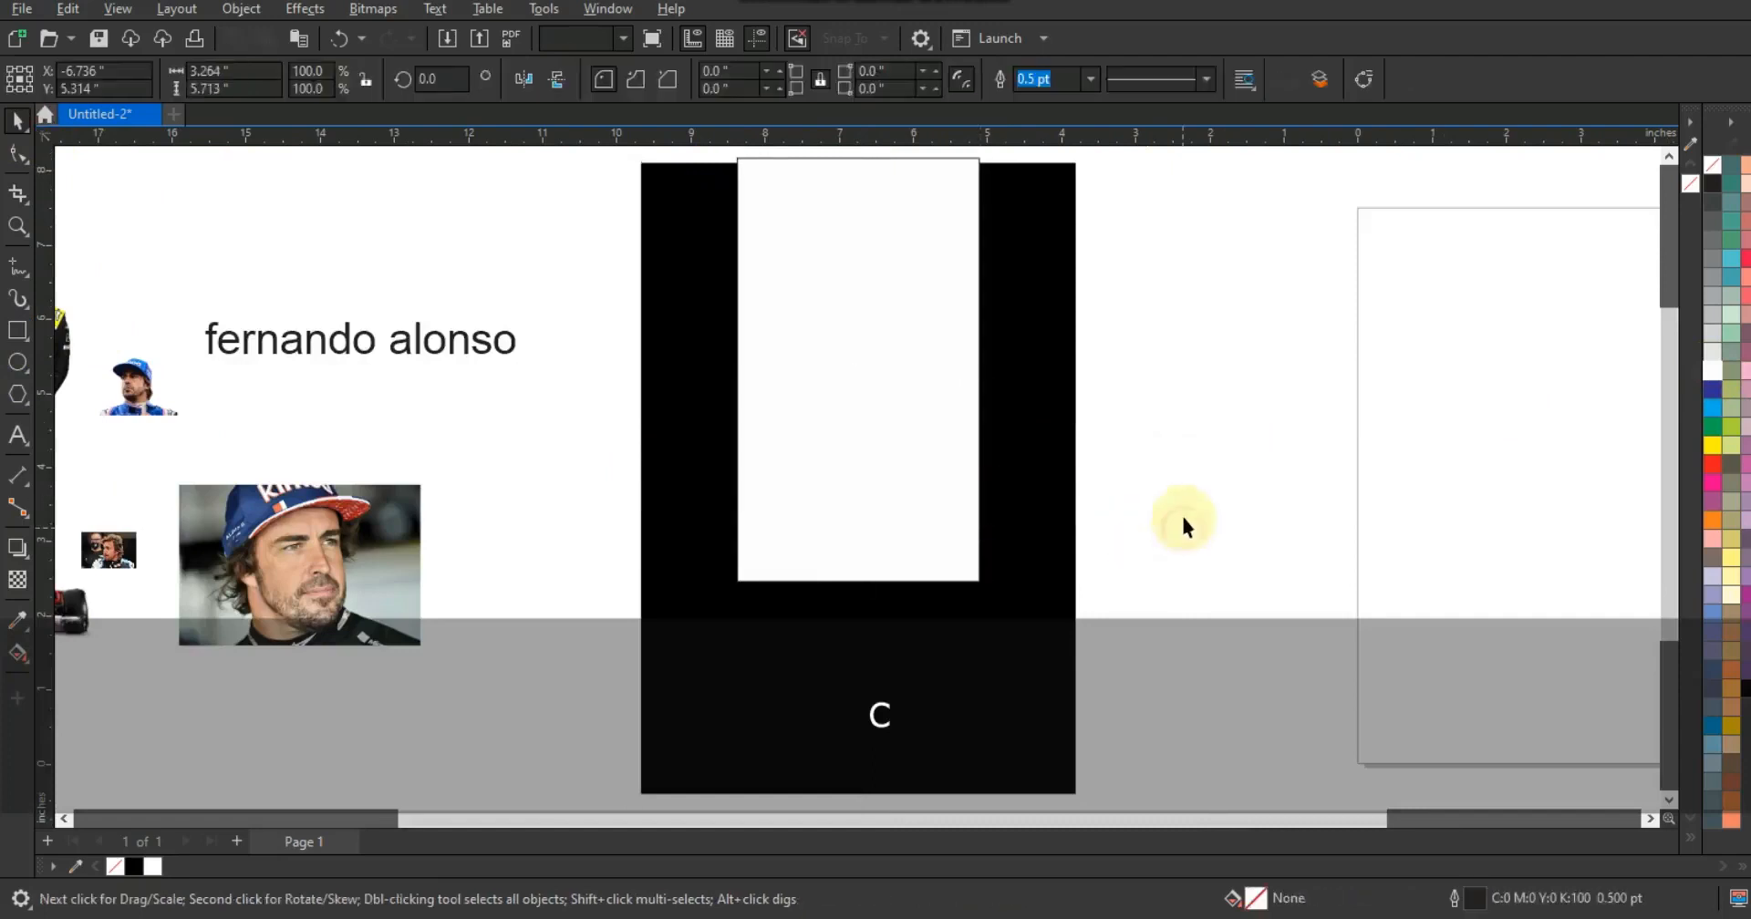
- Move the yellow smoke image onto the bottom of the black rectangle and bring it to the front
key(F3)
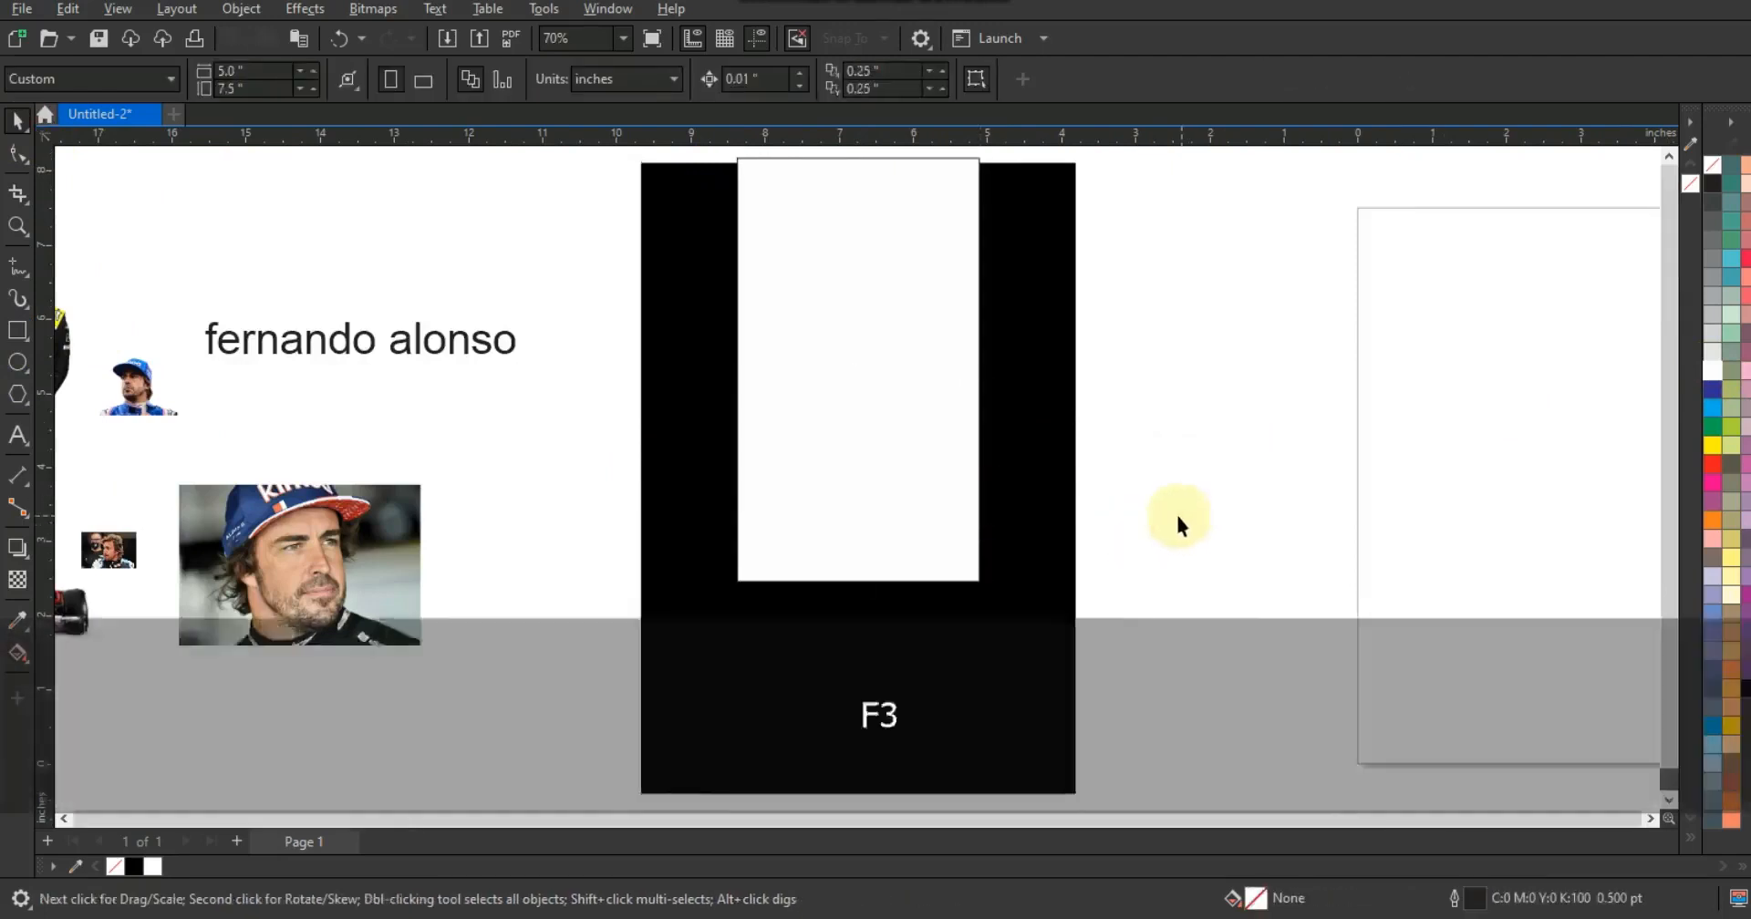
drag(508, 600, 941, 636)
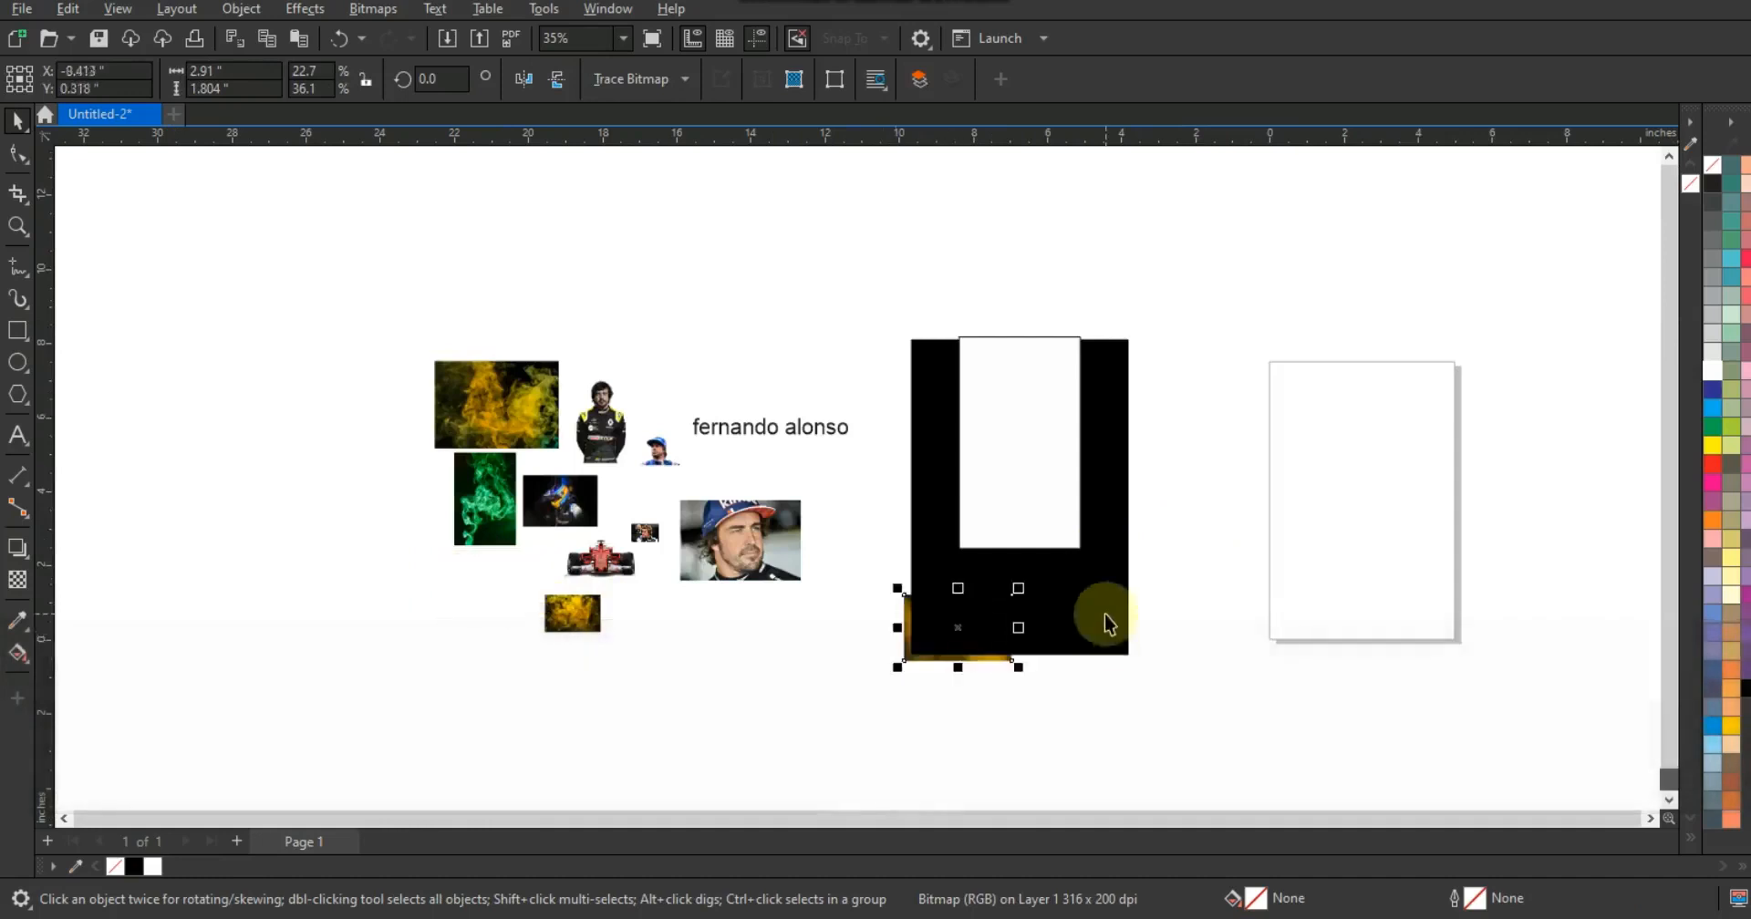
key(shift+Page_Up)
key(shift+F2)
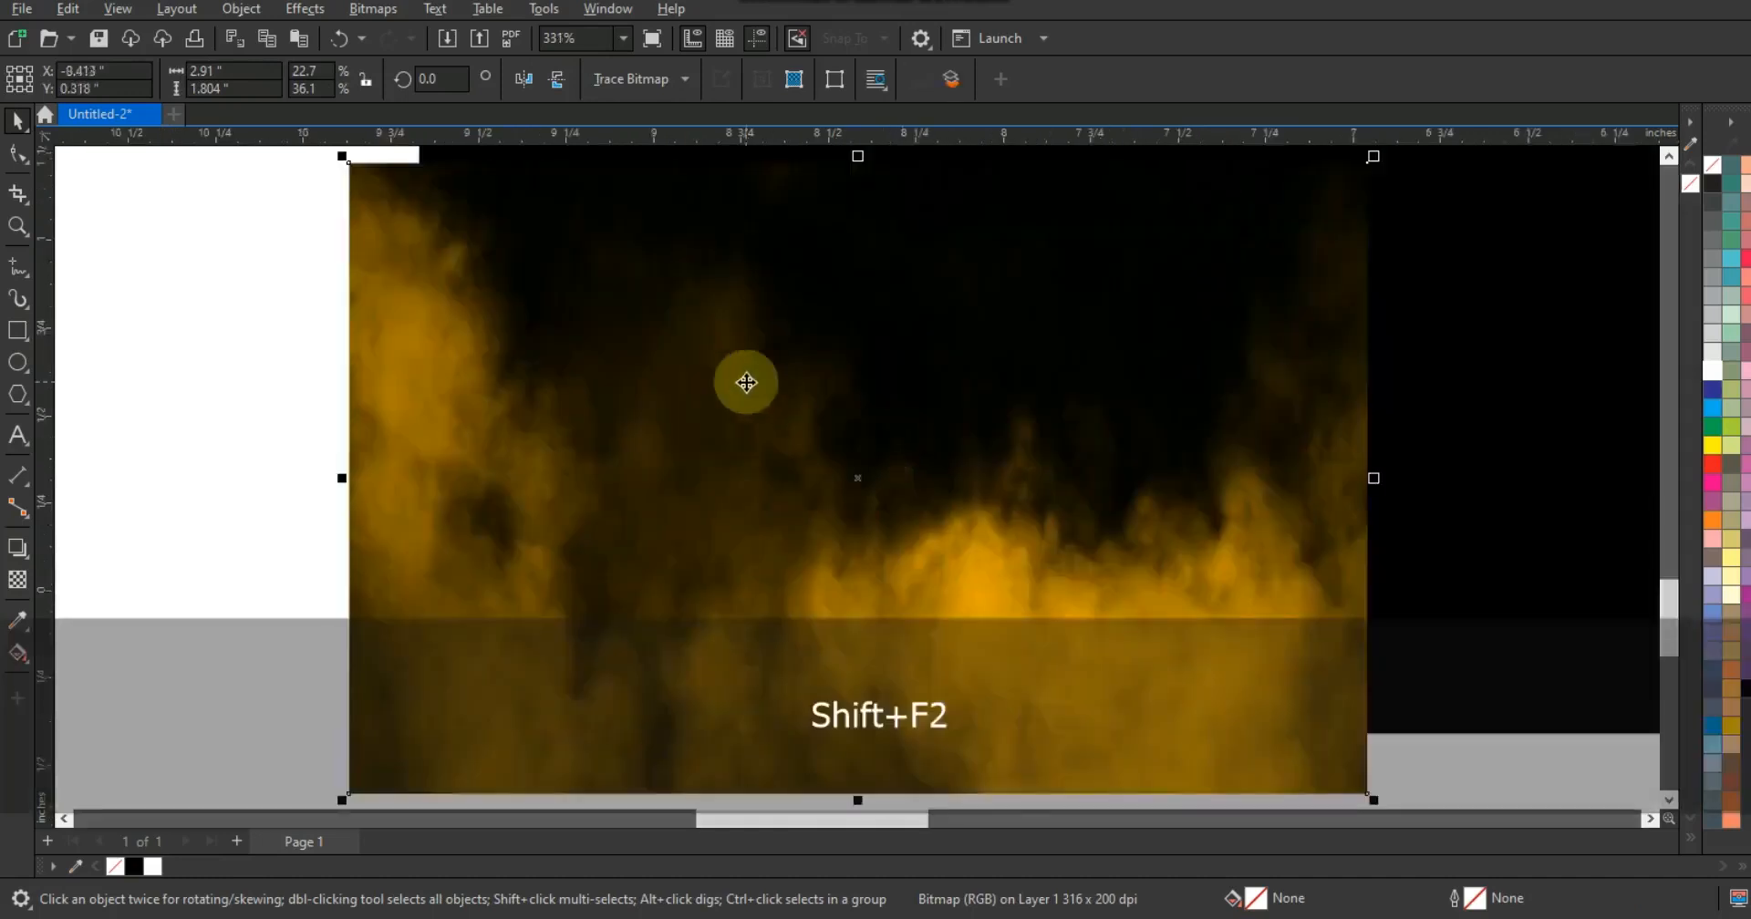
- Scale the yellow smoke image up proportionally to about 185%
key(F3)
drag(1059, 425, 1140, 429)
key(F3)
drag(1092, 355, 1321, 187)
key(shift)
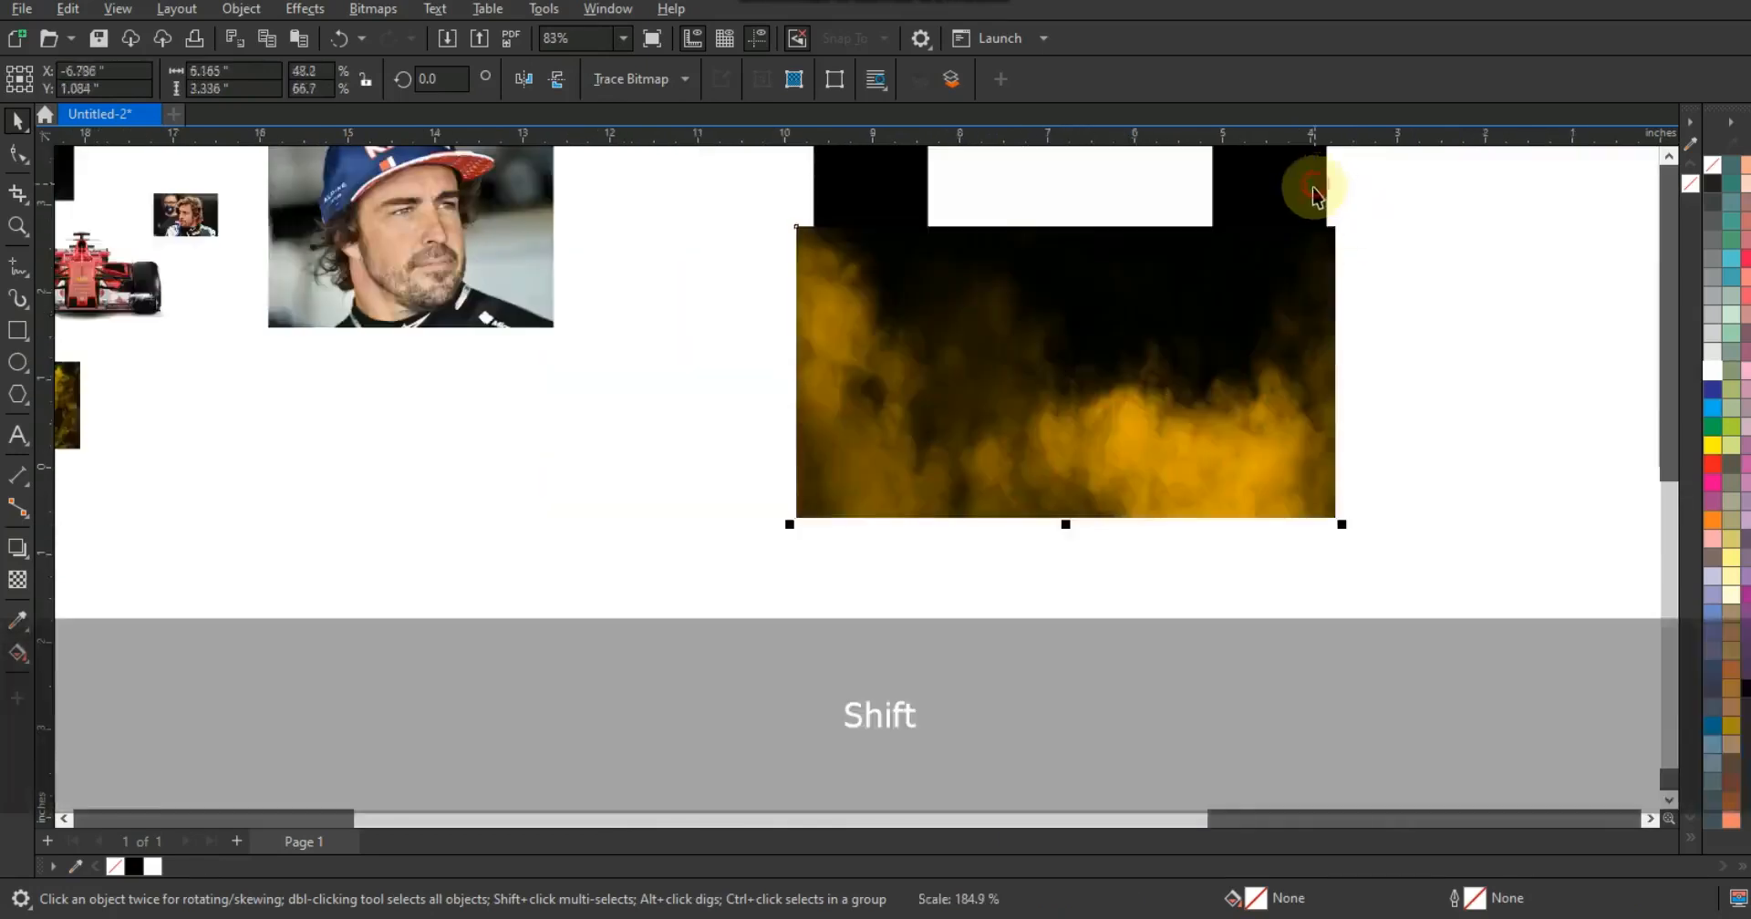
- Center the smoke image horizontally on the black rectangle
shift+click(1314, 196)
key(c)
key(shift+F2)
key(Escape)
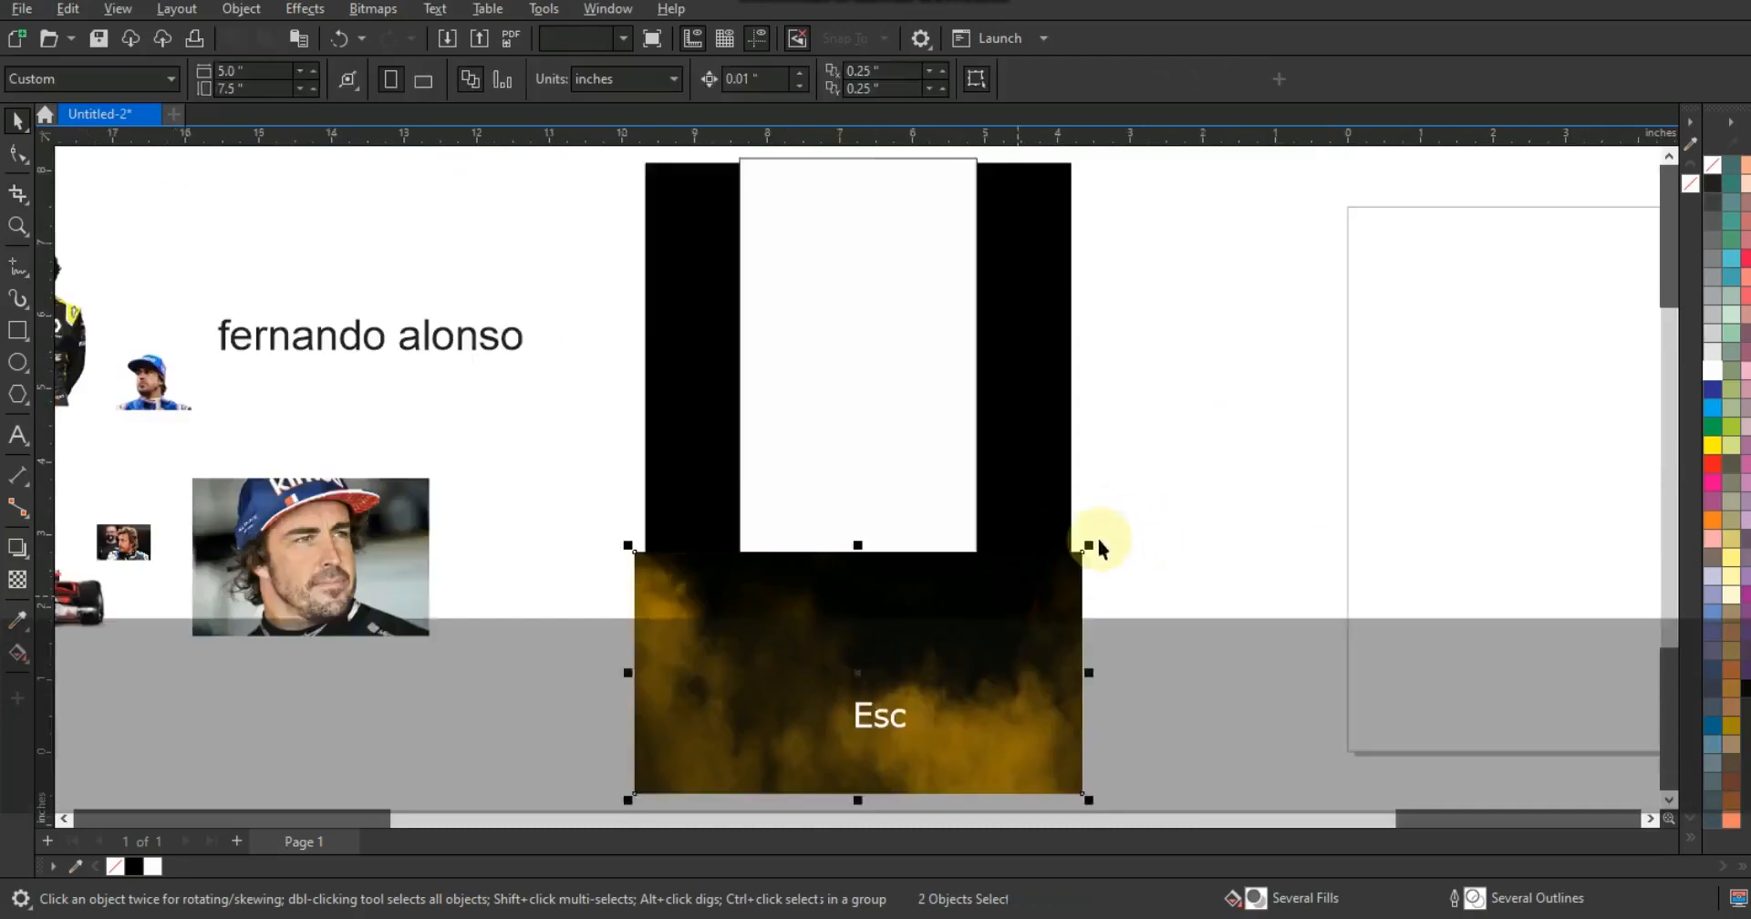
- Resize the smoke image so it spans the full width of the black rectangle's lower part
drag(1100, 540, 1165, 507)
click(1056, 577)
drag(628, 515, 599, 475)
drag(868, 509, 867, 486)
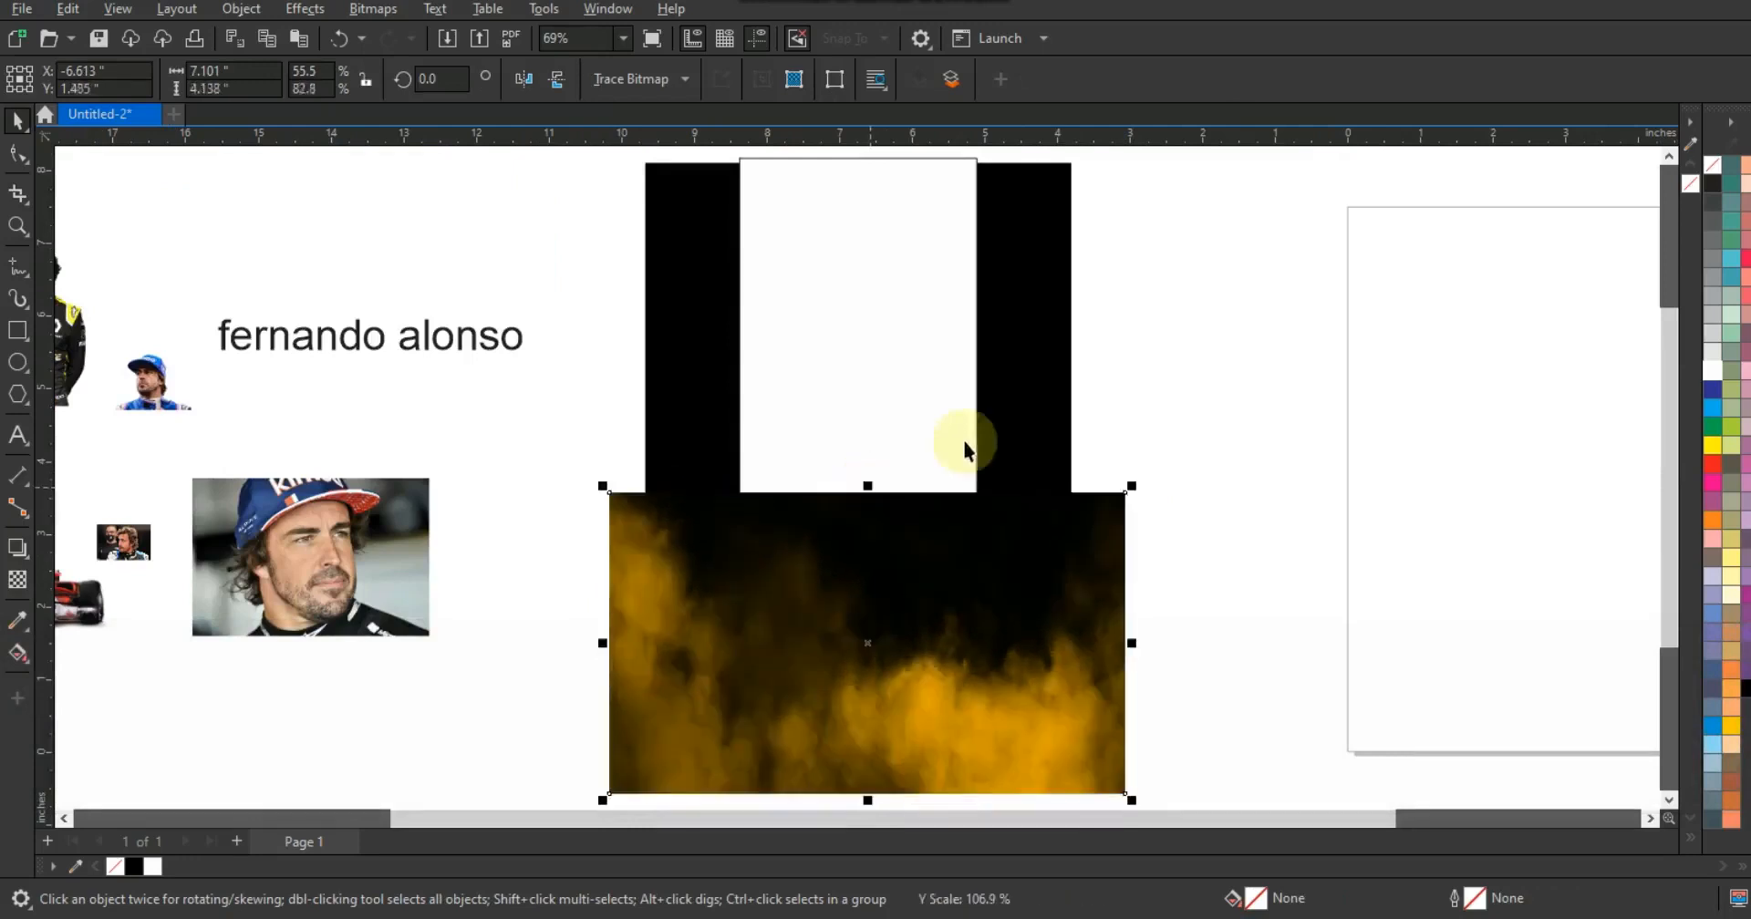
- Apply a fountain transparency that fades the top edge of the smoke image
click(22, 584)
drag(871, 538, 872, 476)
click(871, 538)
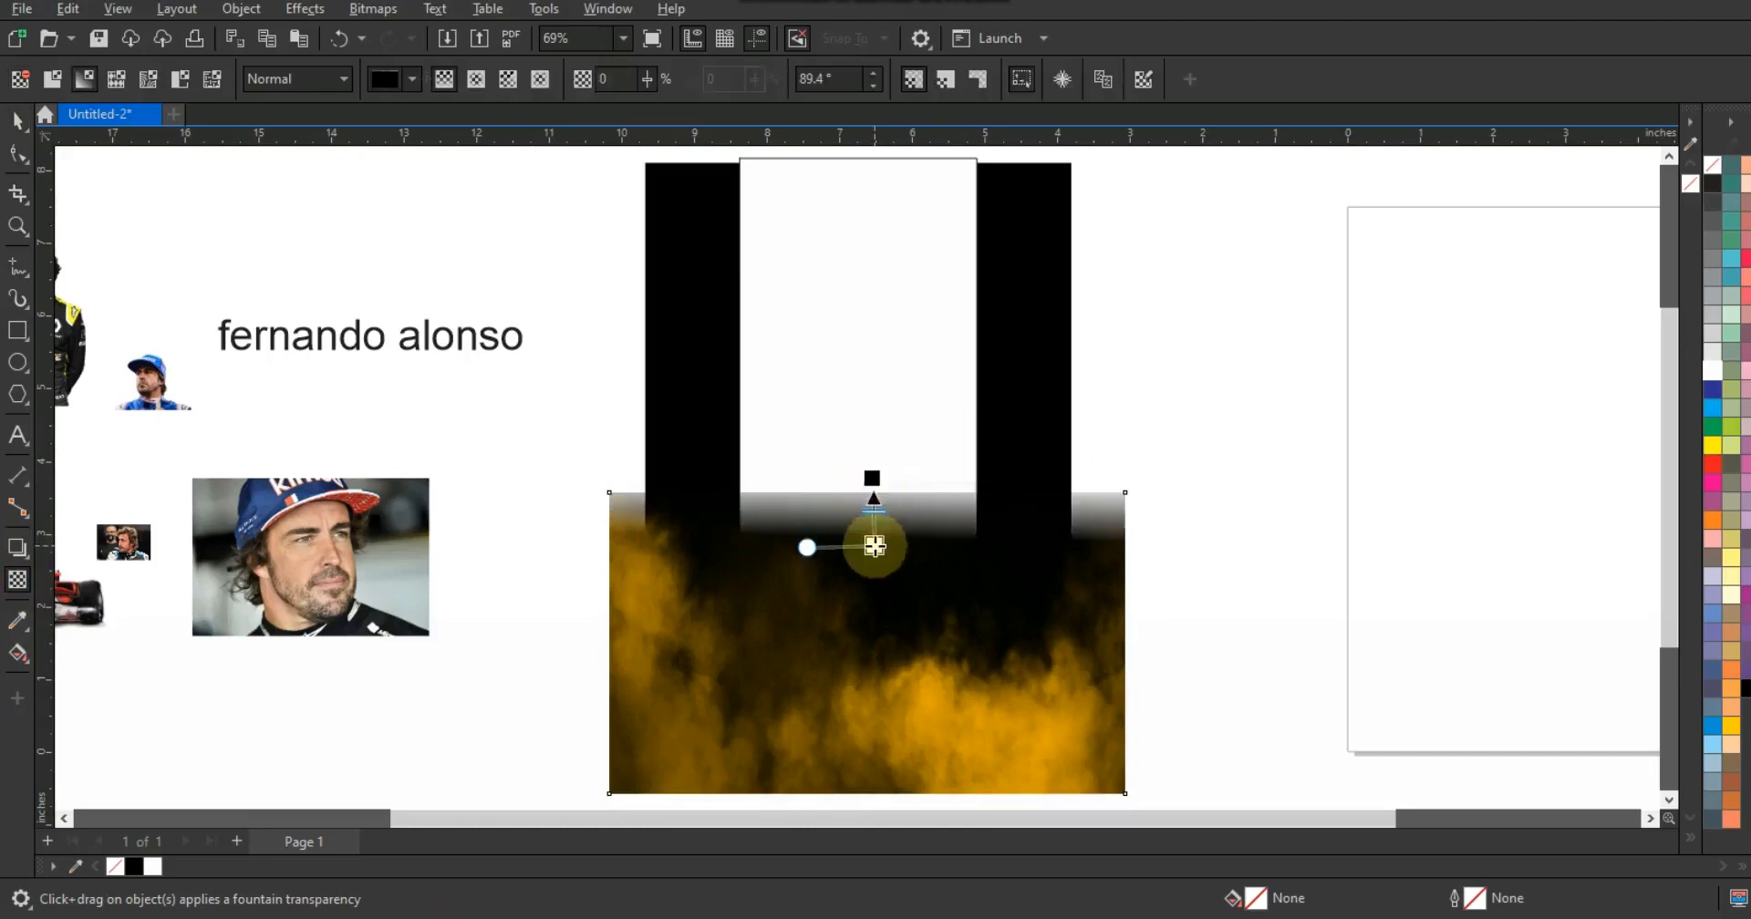
drag(872, 543, 872, 545)
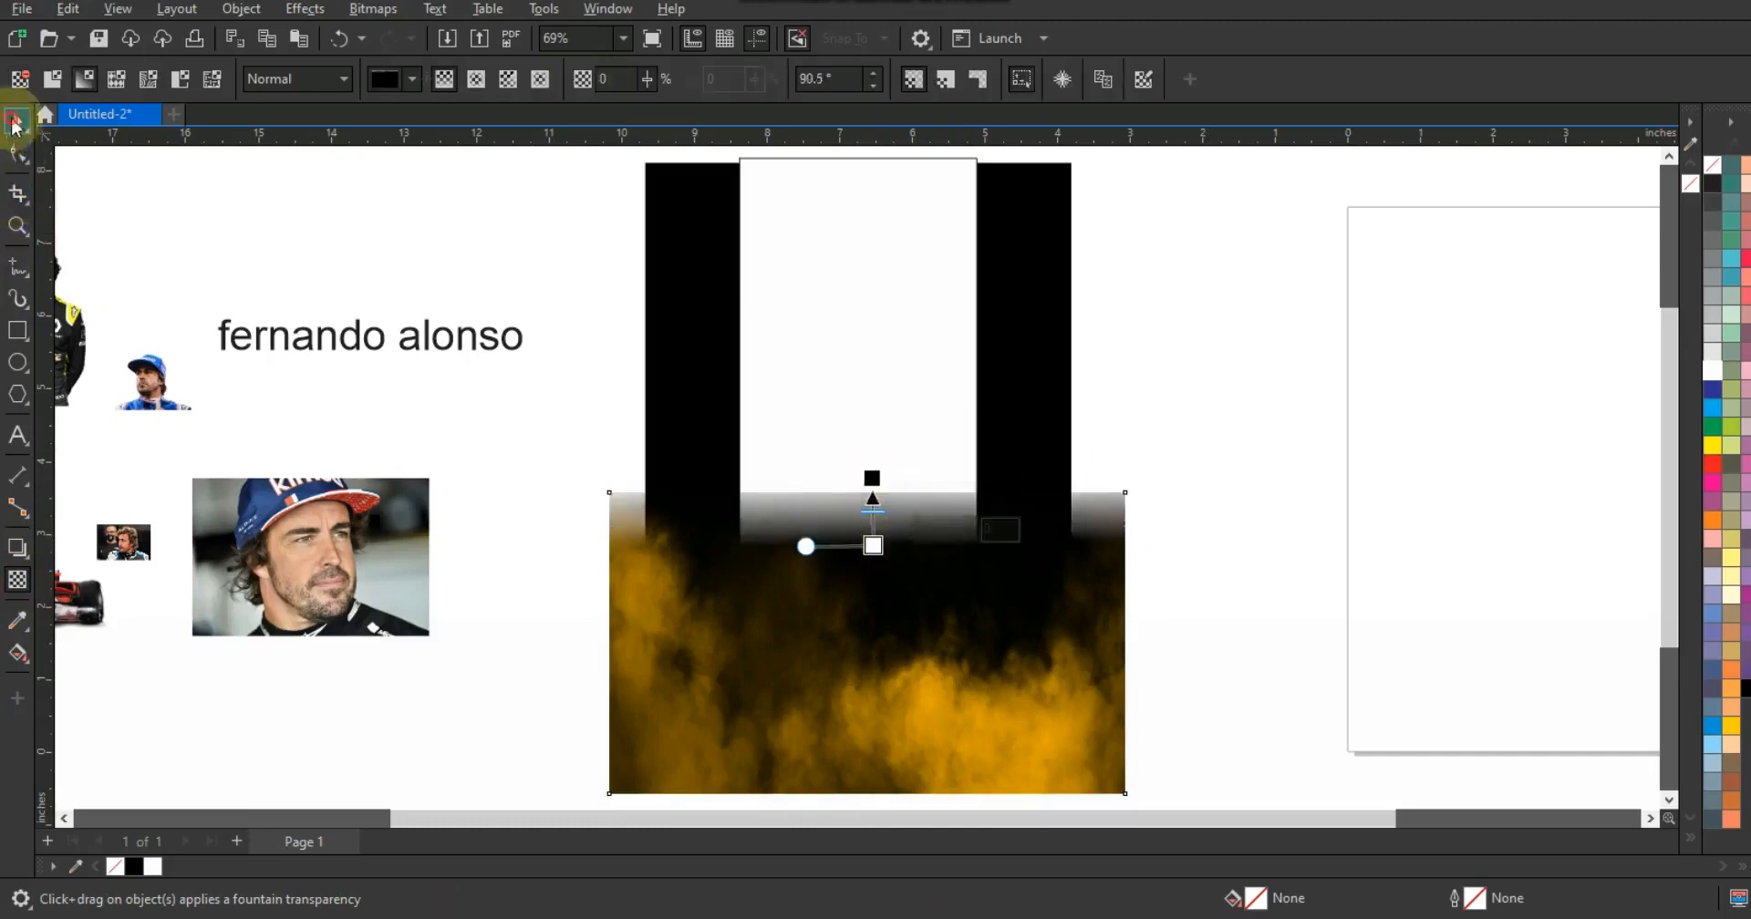
- PowerClip the smoke image inside the black rectangle
click(16, 123)
right_click(1098, 574)
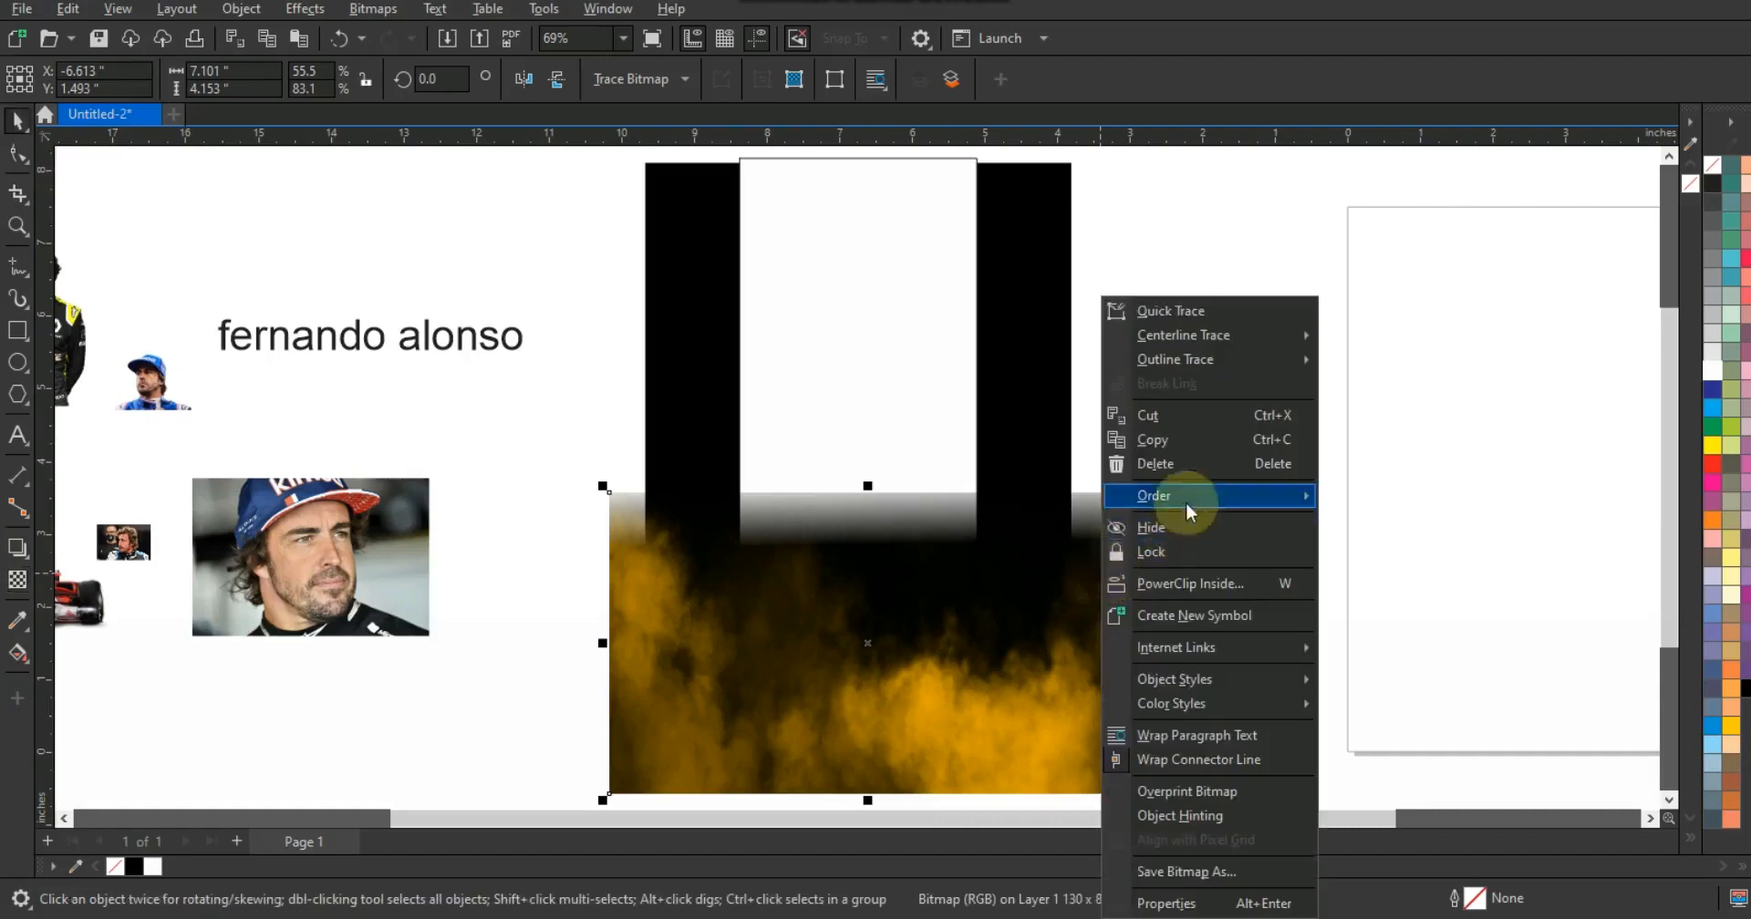
click(1181, 584)
click(1044, 447)
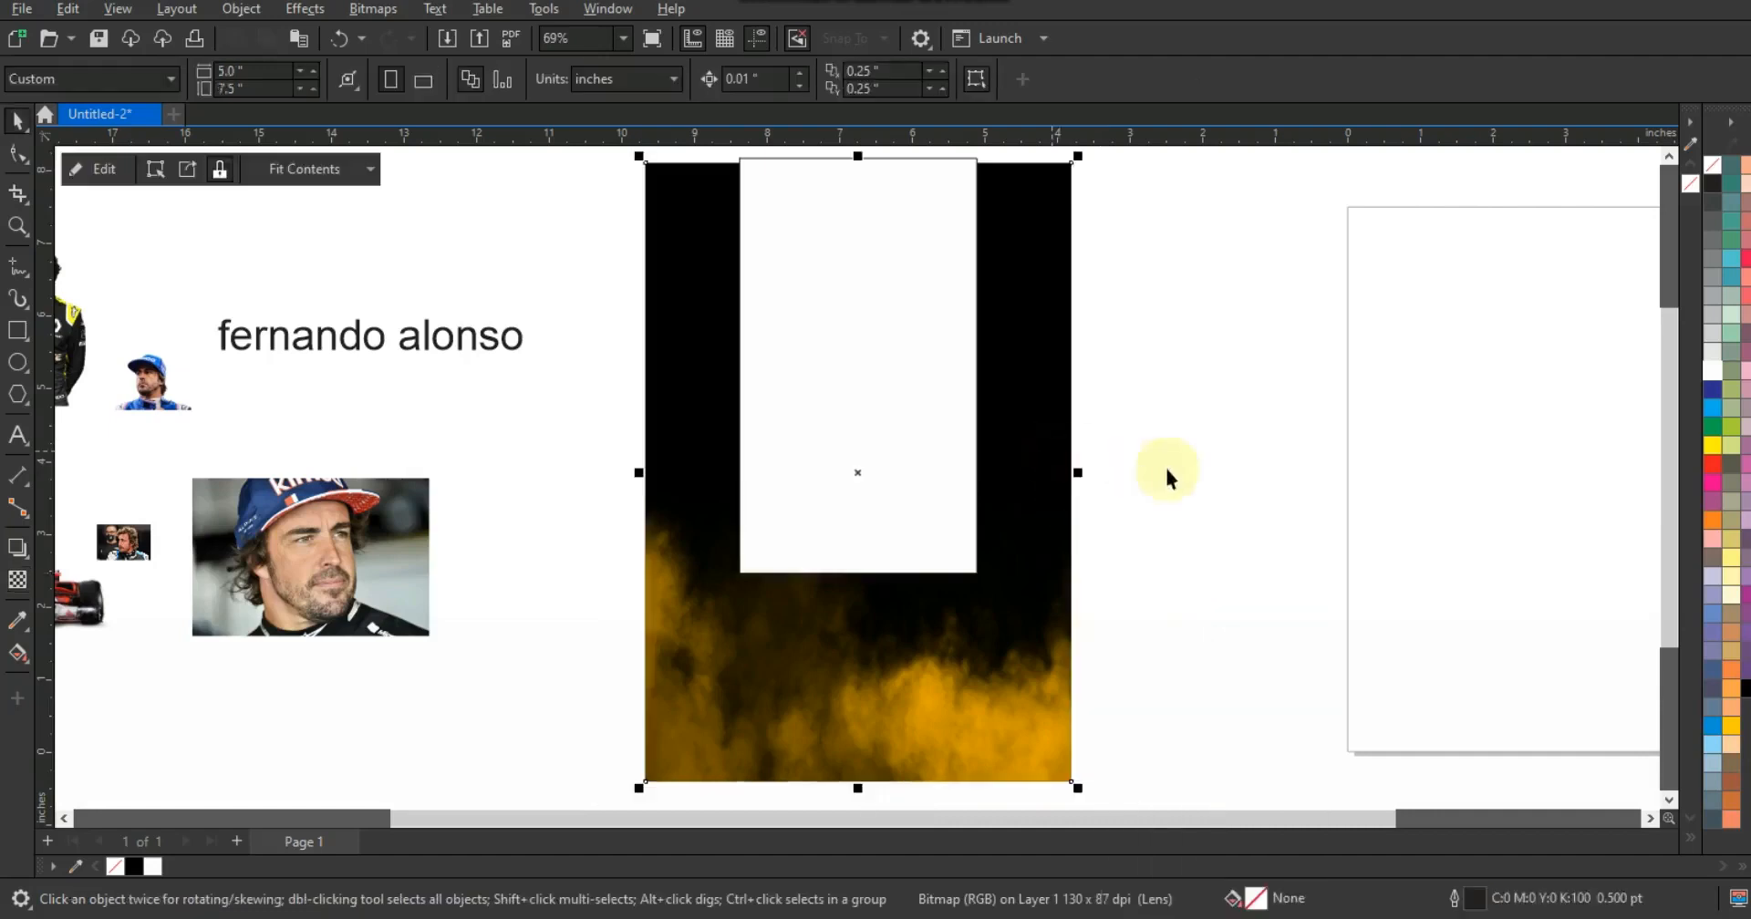
- Extend the white rectangle downward and center it on the black rectangle
click(896, 524)
drag(856, 574, 856, 620)
shift+click(905, 665)
key(c)
click(1123, 666)
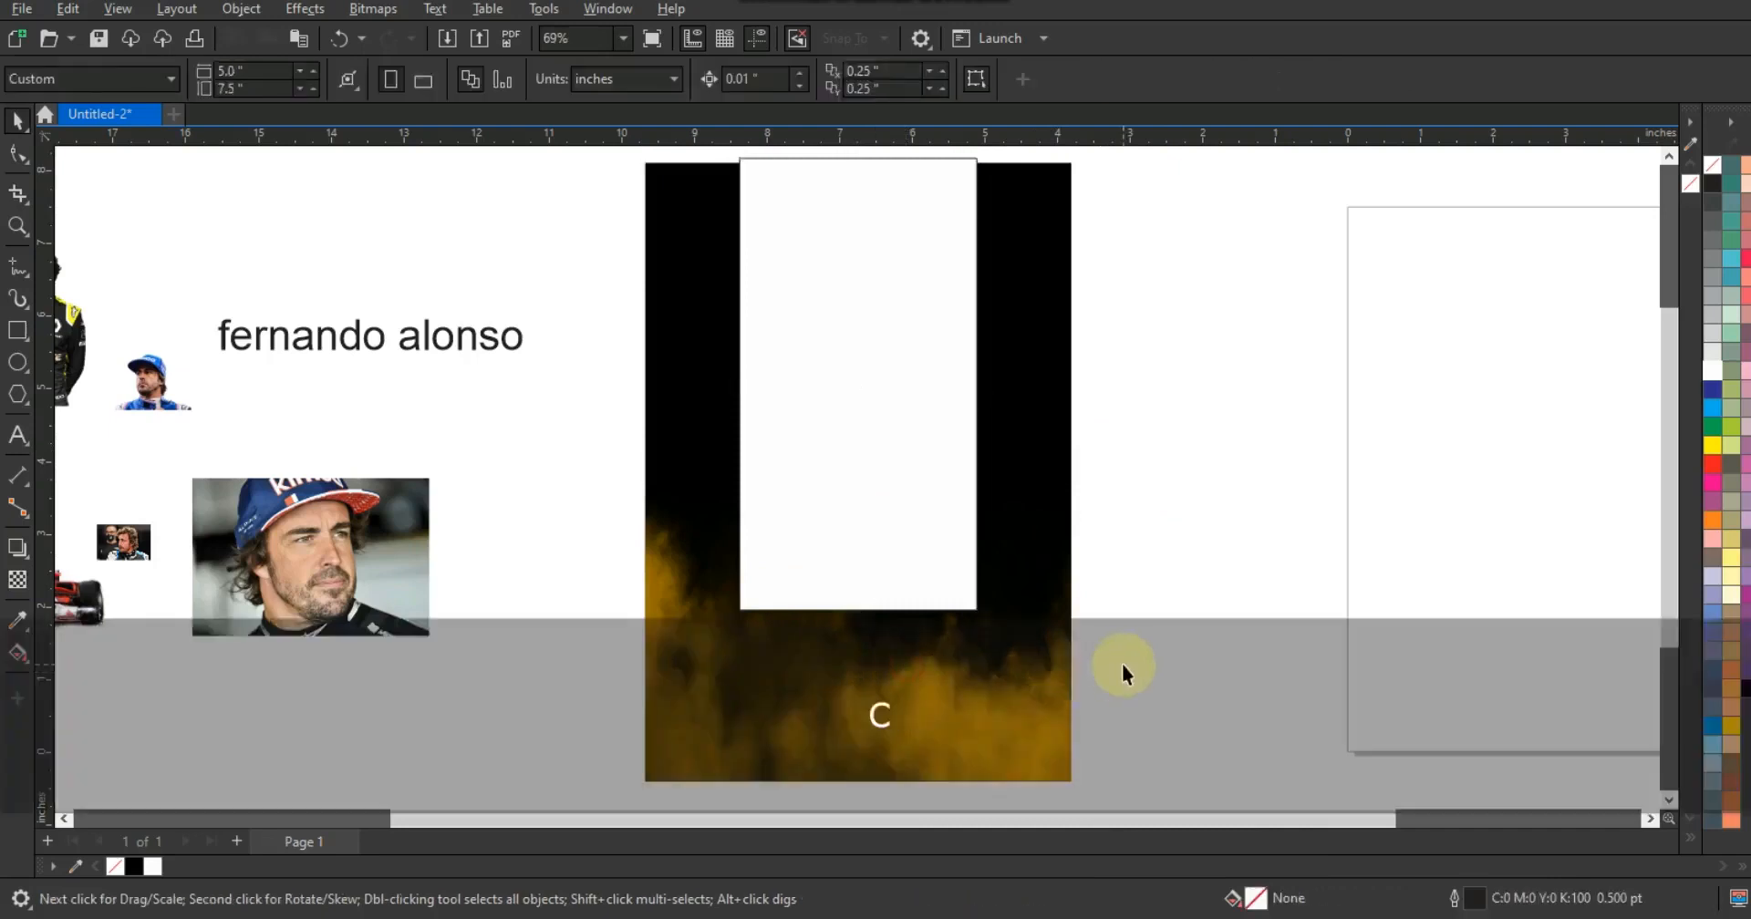
- Align the top edges of the white and black rectangles
click(911, 559)
shift+click(969, 679)
key(t)
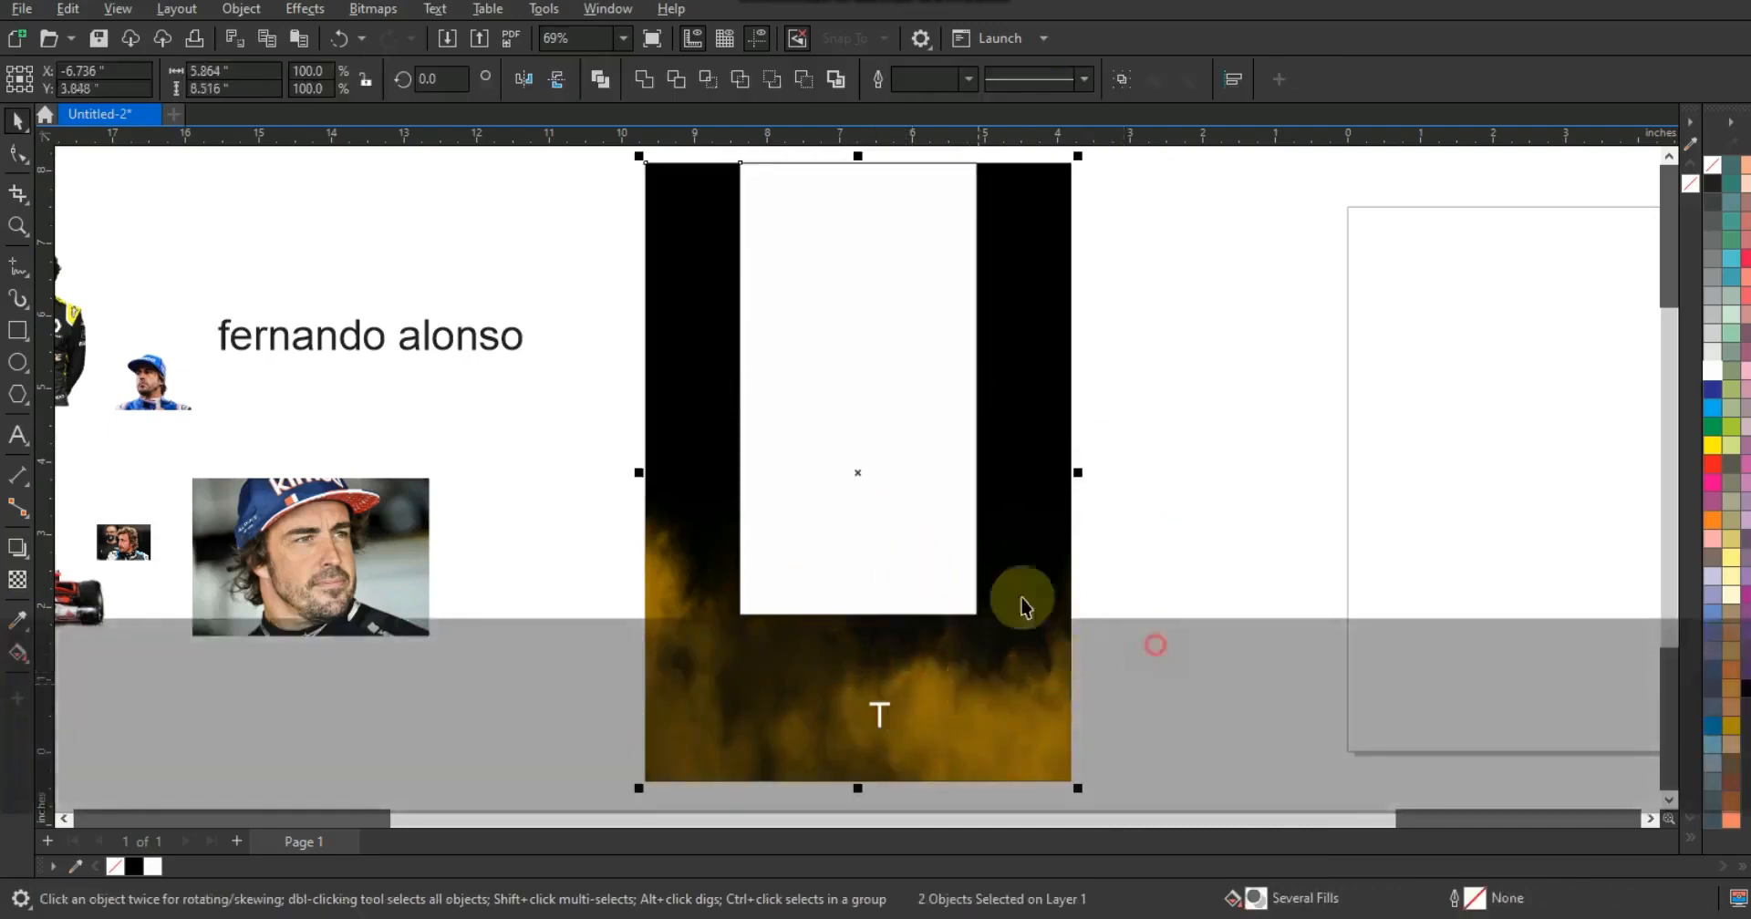
click(1154, 647)
- Remove the outline from the white rectangle
click(933, 561)
right_click(1714, 166)
click(1359, 443)
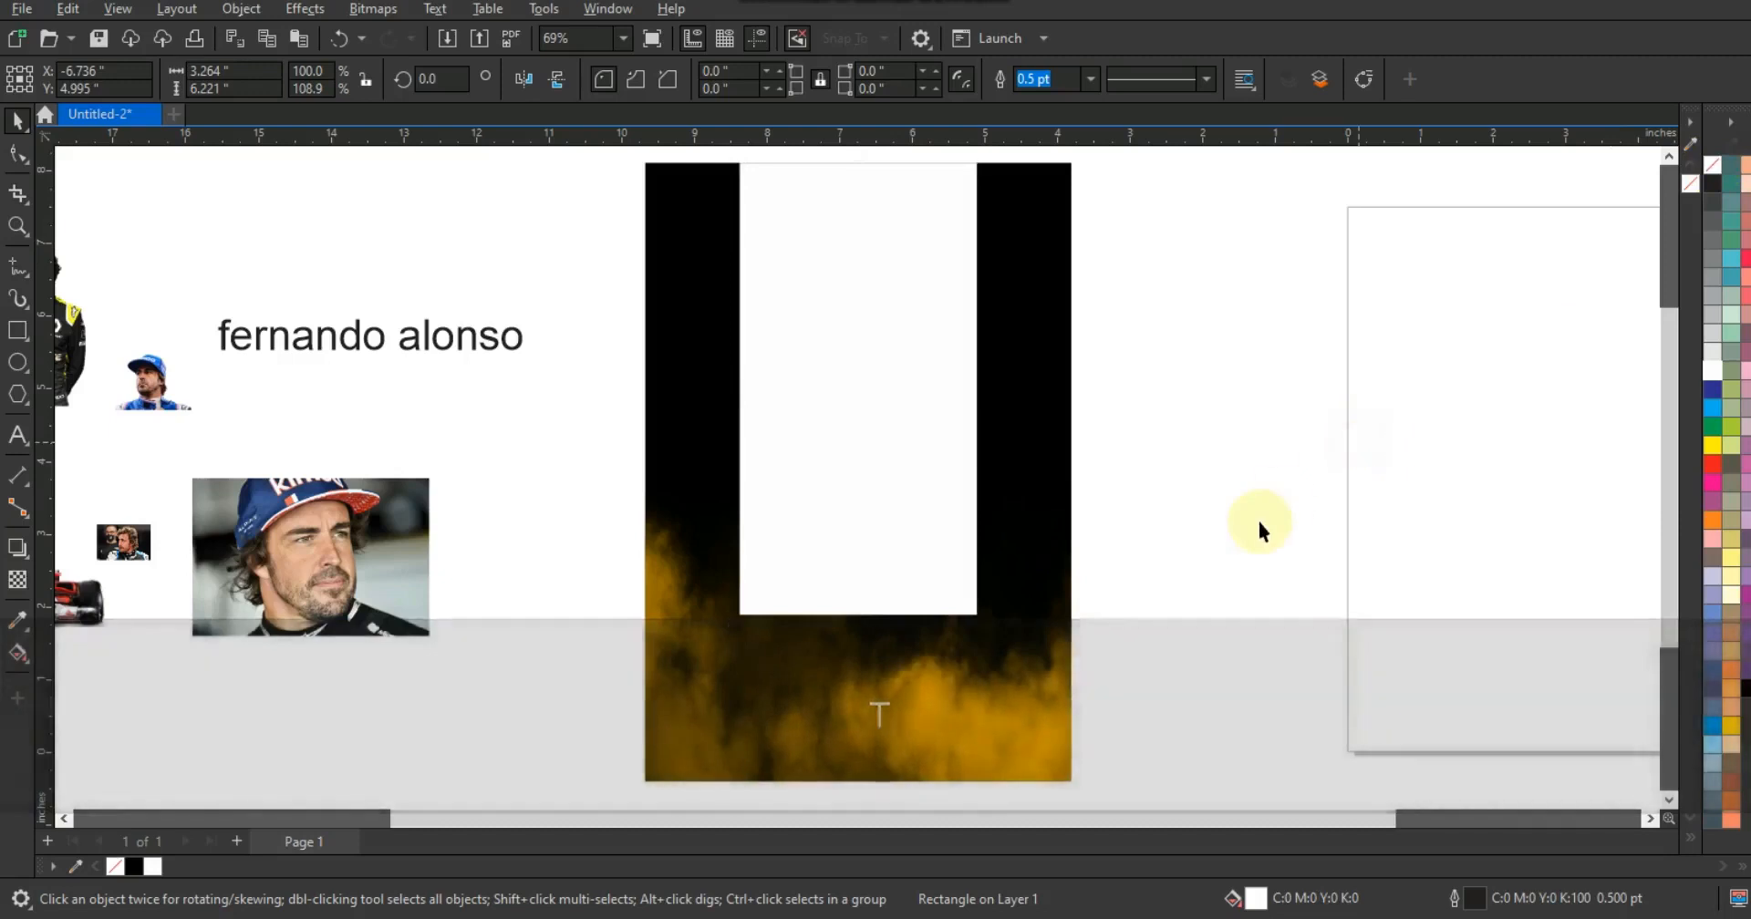
- Enlarge the red race car image, bring it to the front and move it to the poster's bottom
key(F3)
click(616, 569)
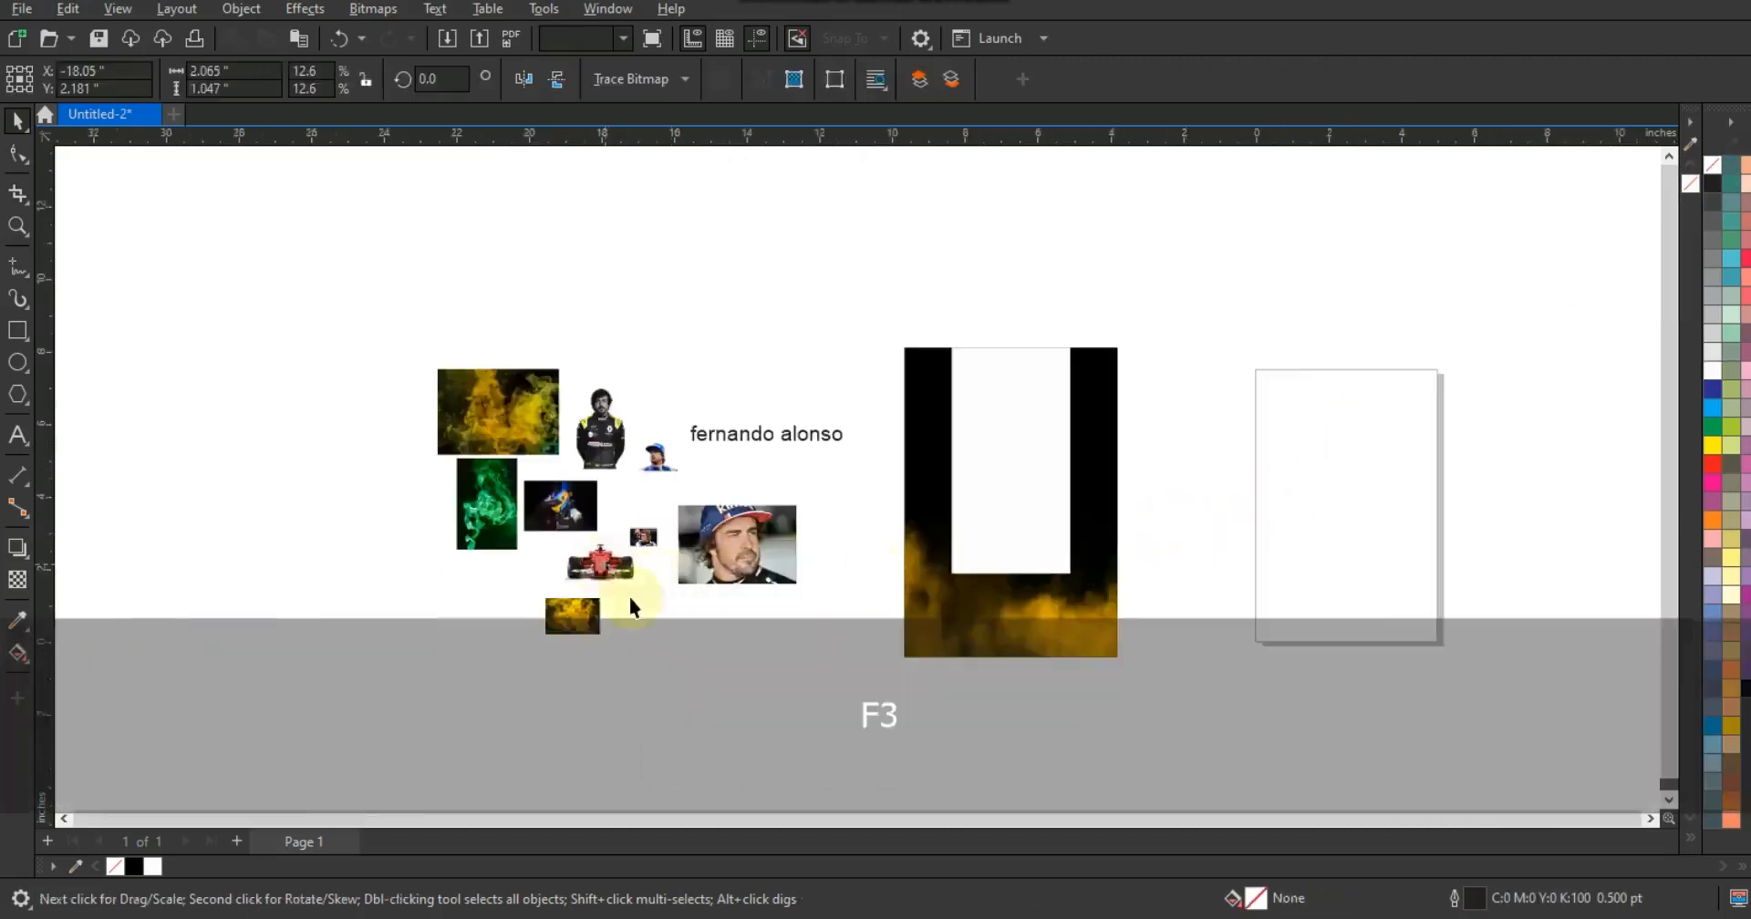
drag(640, 587, 737, 658)
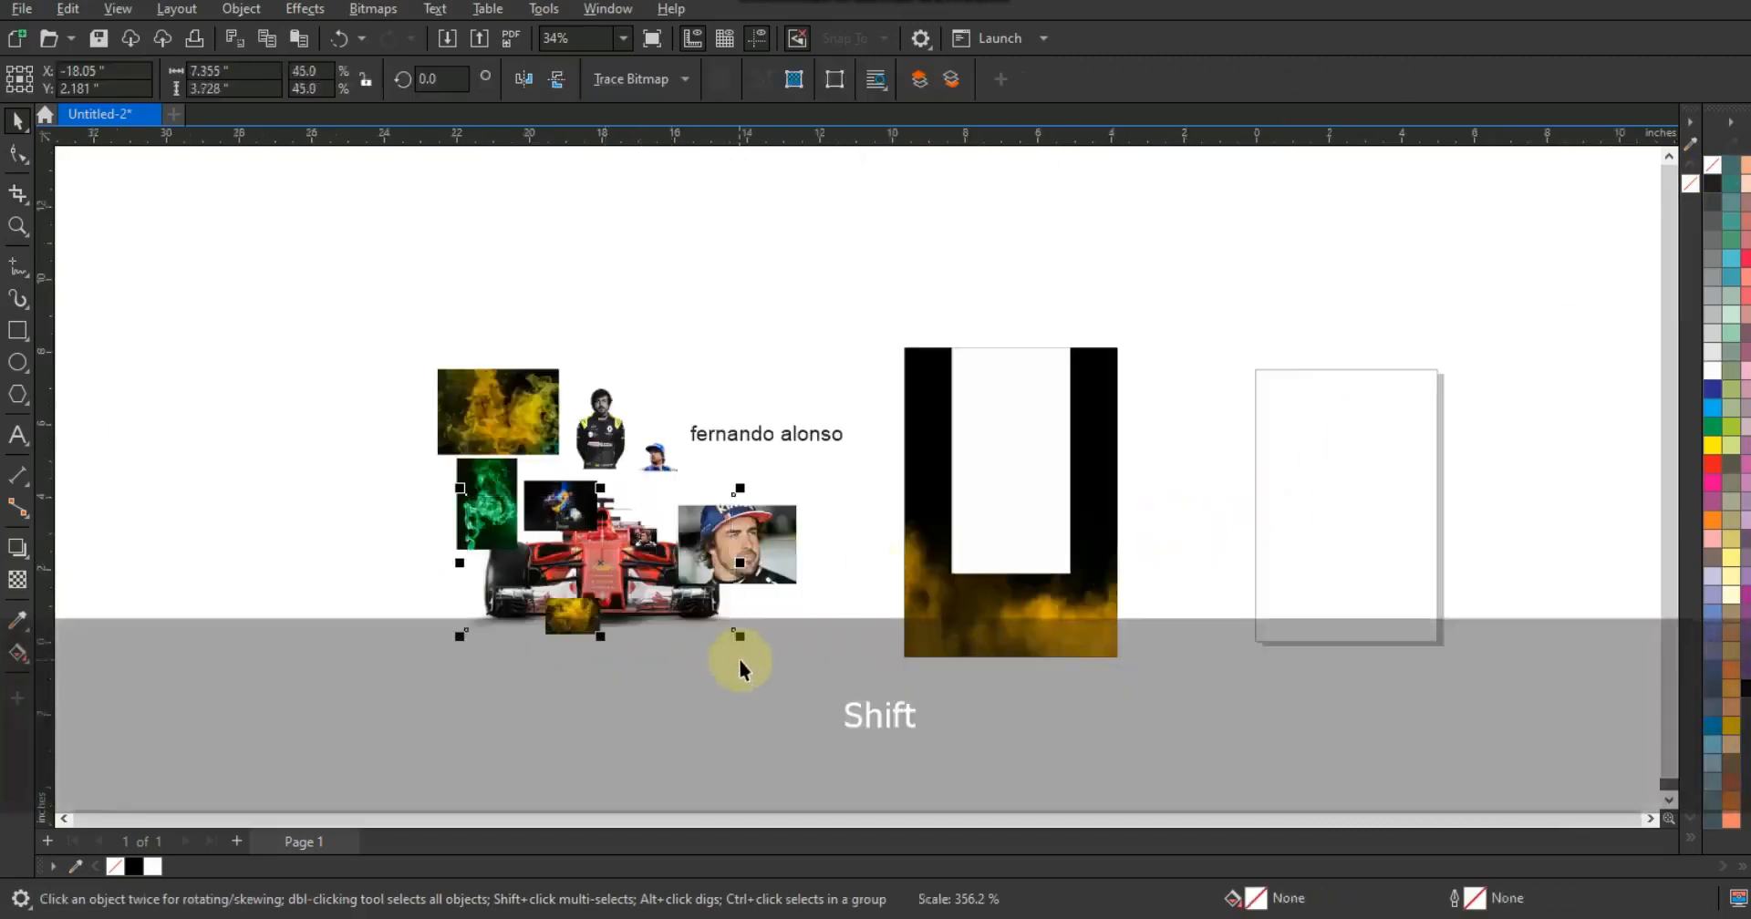
key(shift+Page_Up)
drag(656, 590, 1070, 610)
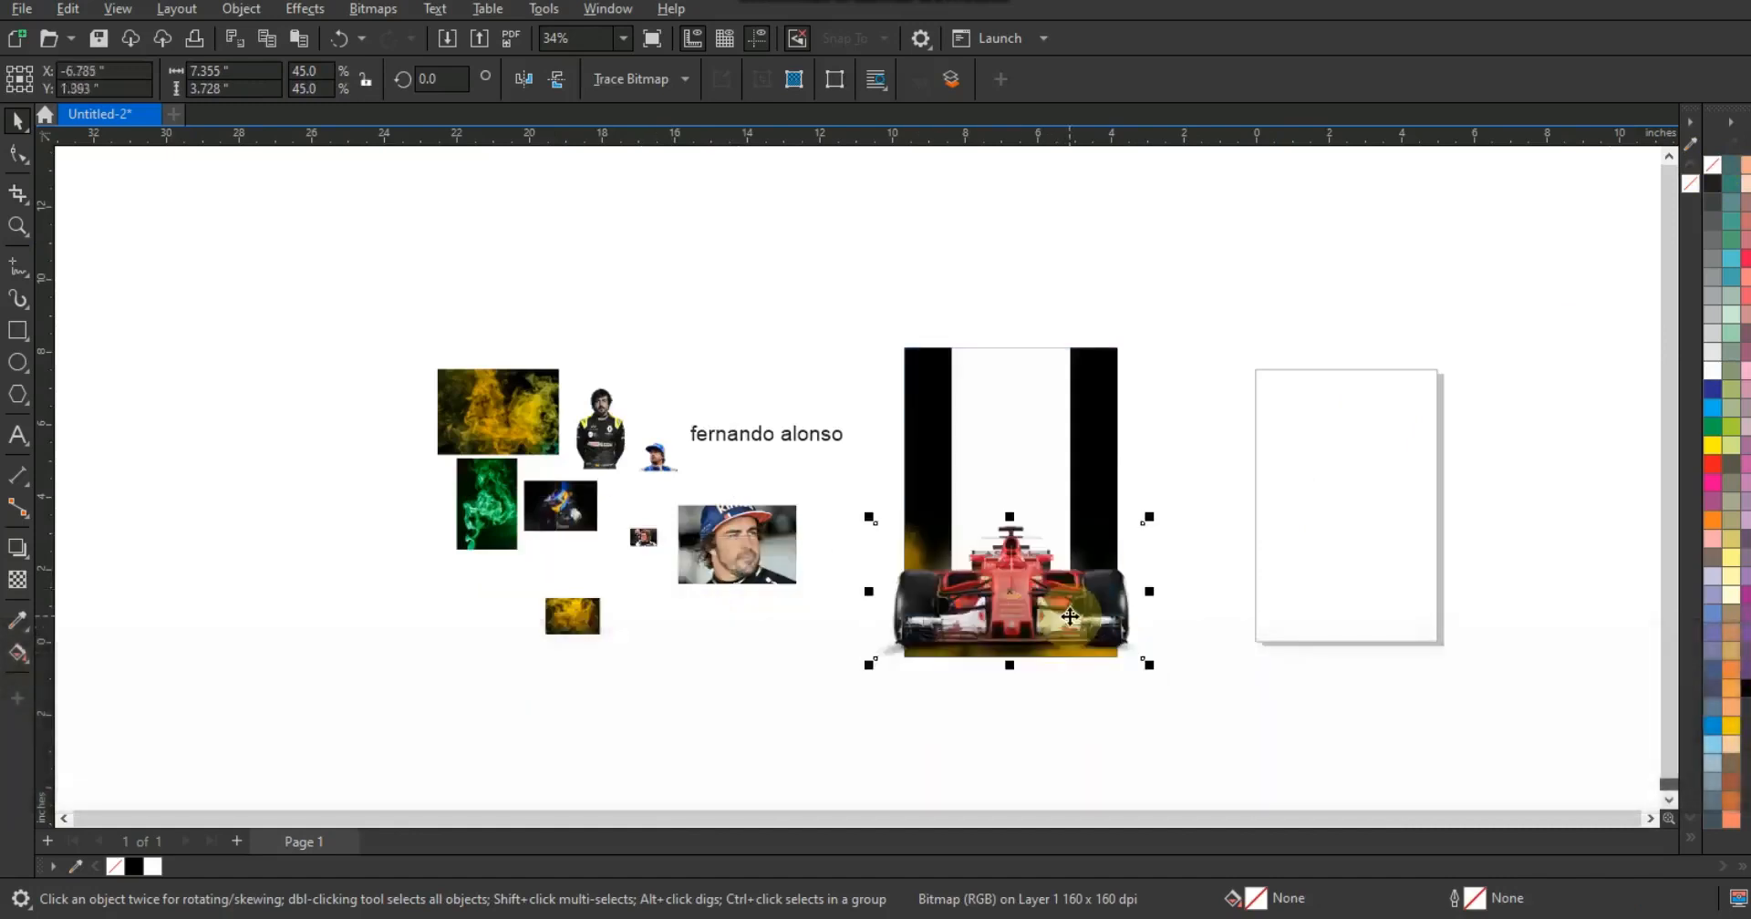
- Shrink the race car image slightly so it fits the poster's width
click(1111, 393)
key(shift+F2)
key(Escape)
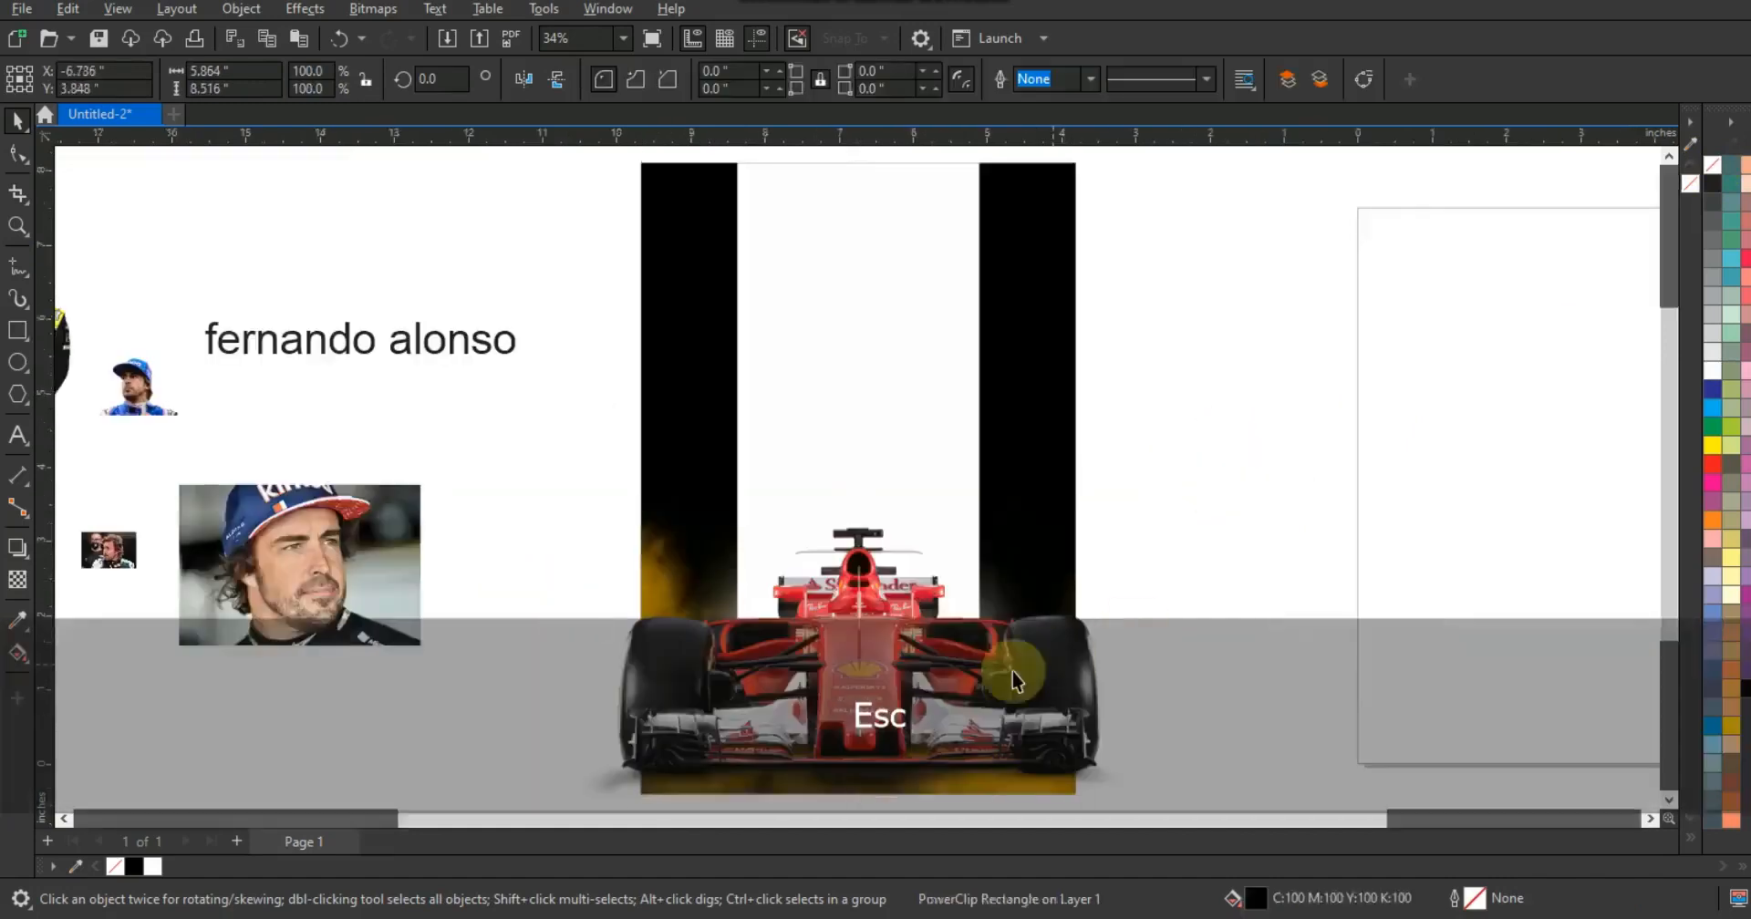
click(1023, 659)
drag(1133, 513, 1099, 530)
drag(1056, 658, 1056, 667)
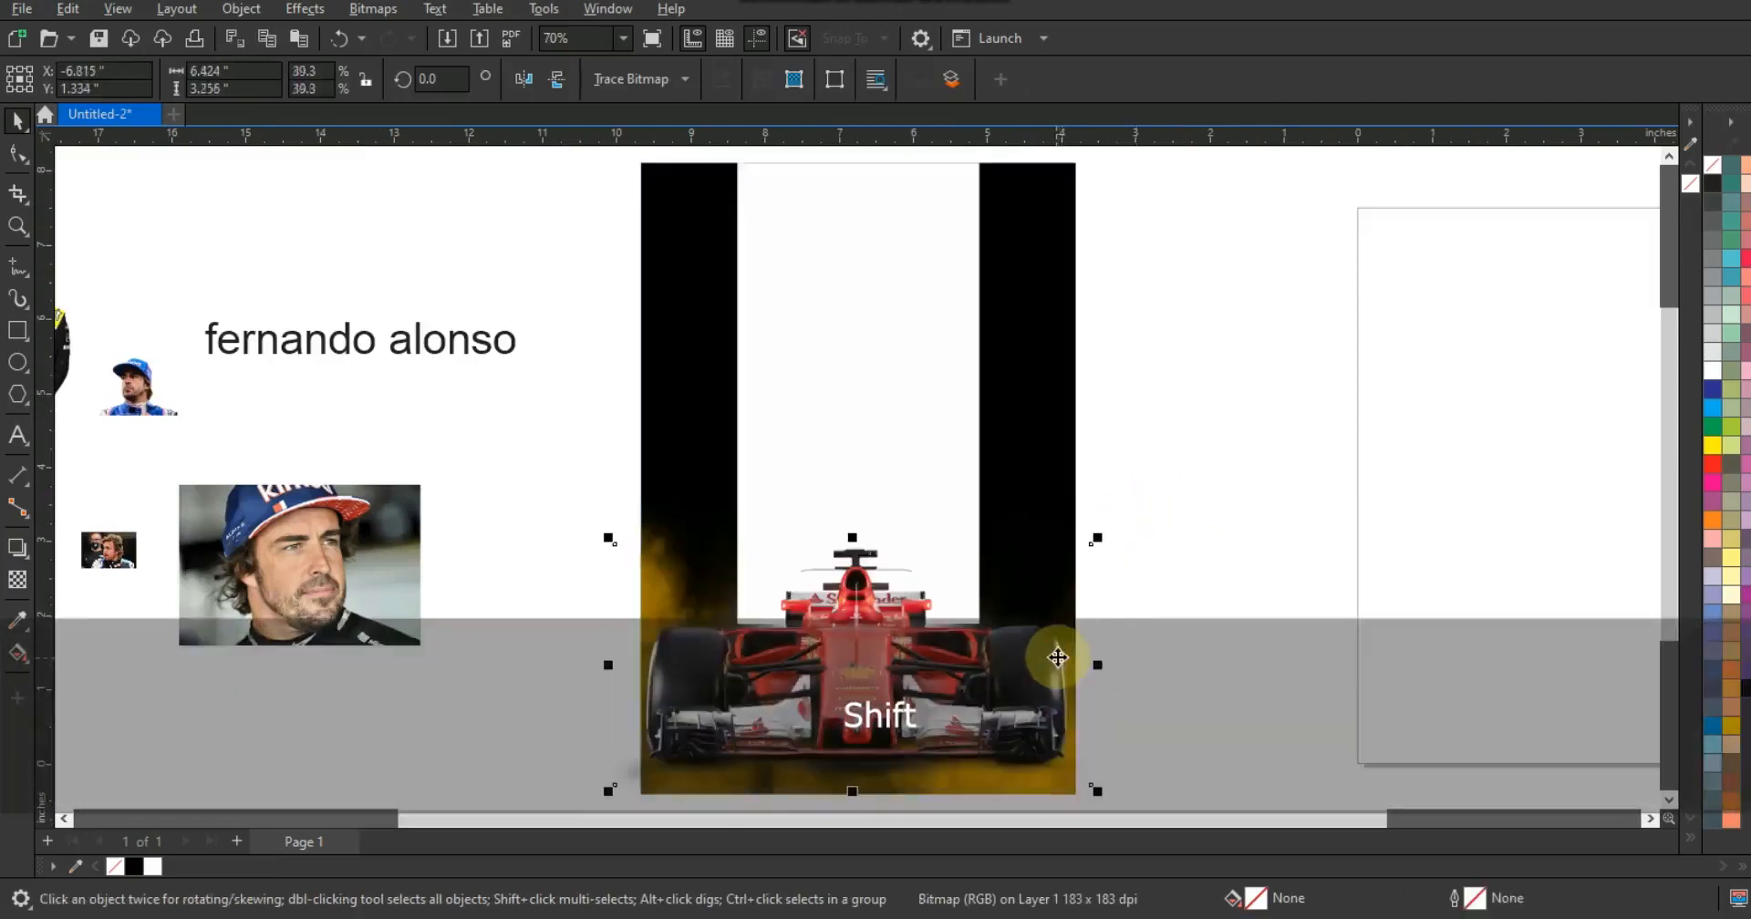
- Extend the white rectangle further down behind the race car
click(917, 340)
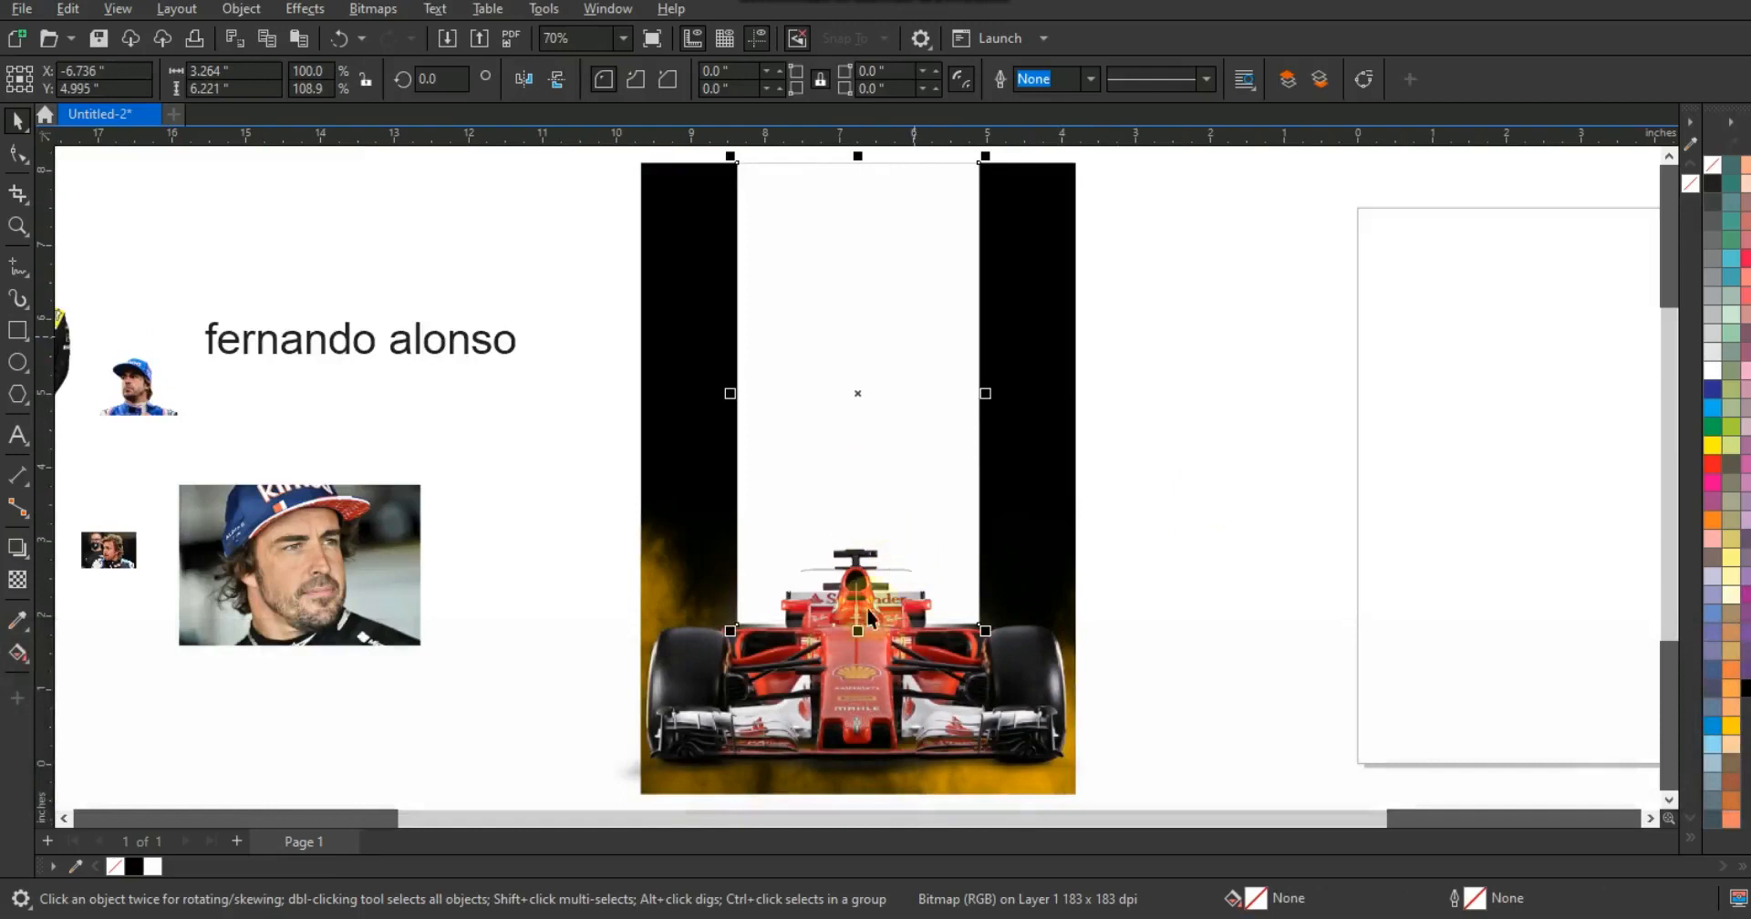
drag(858, 631, 856, 691)
- Center the race car image horizontally on the poster
click(1028, 717)
shift+click(1024, 703)
key(c)
drag(1024, 675, 1020, 682)
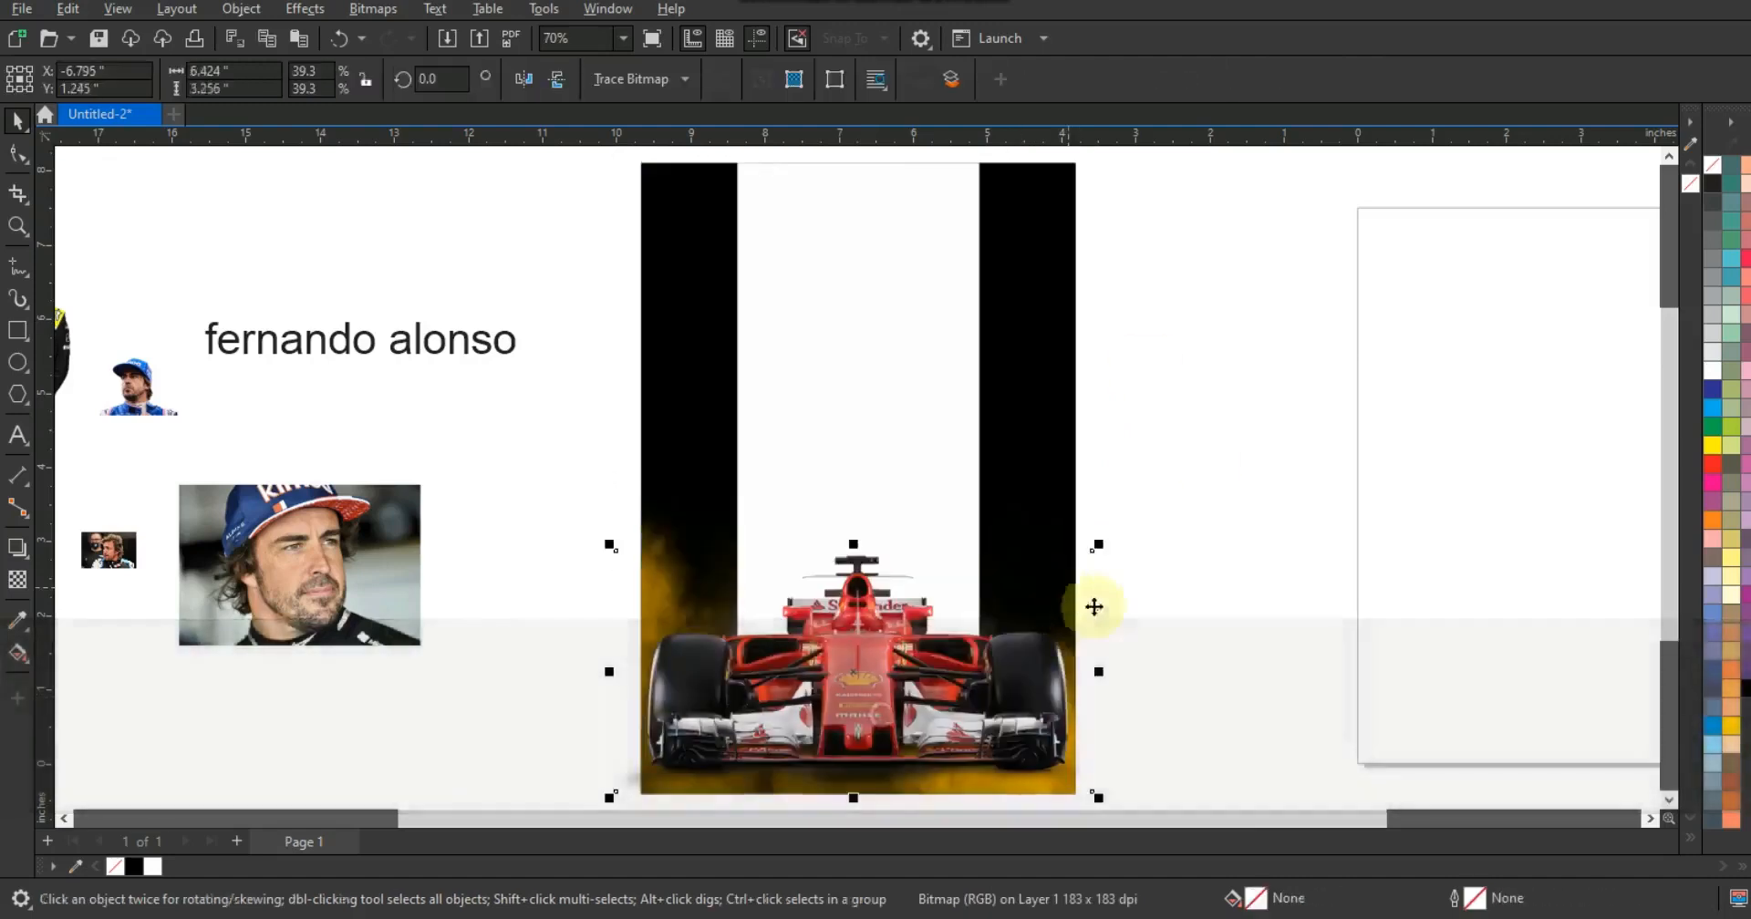
drag(1103, 545, 1104, 545)
click(1229, 517)
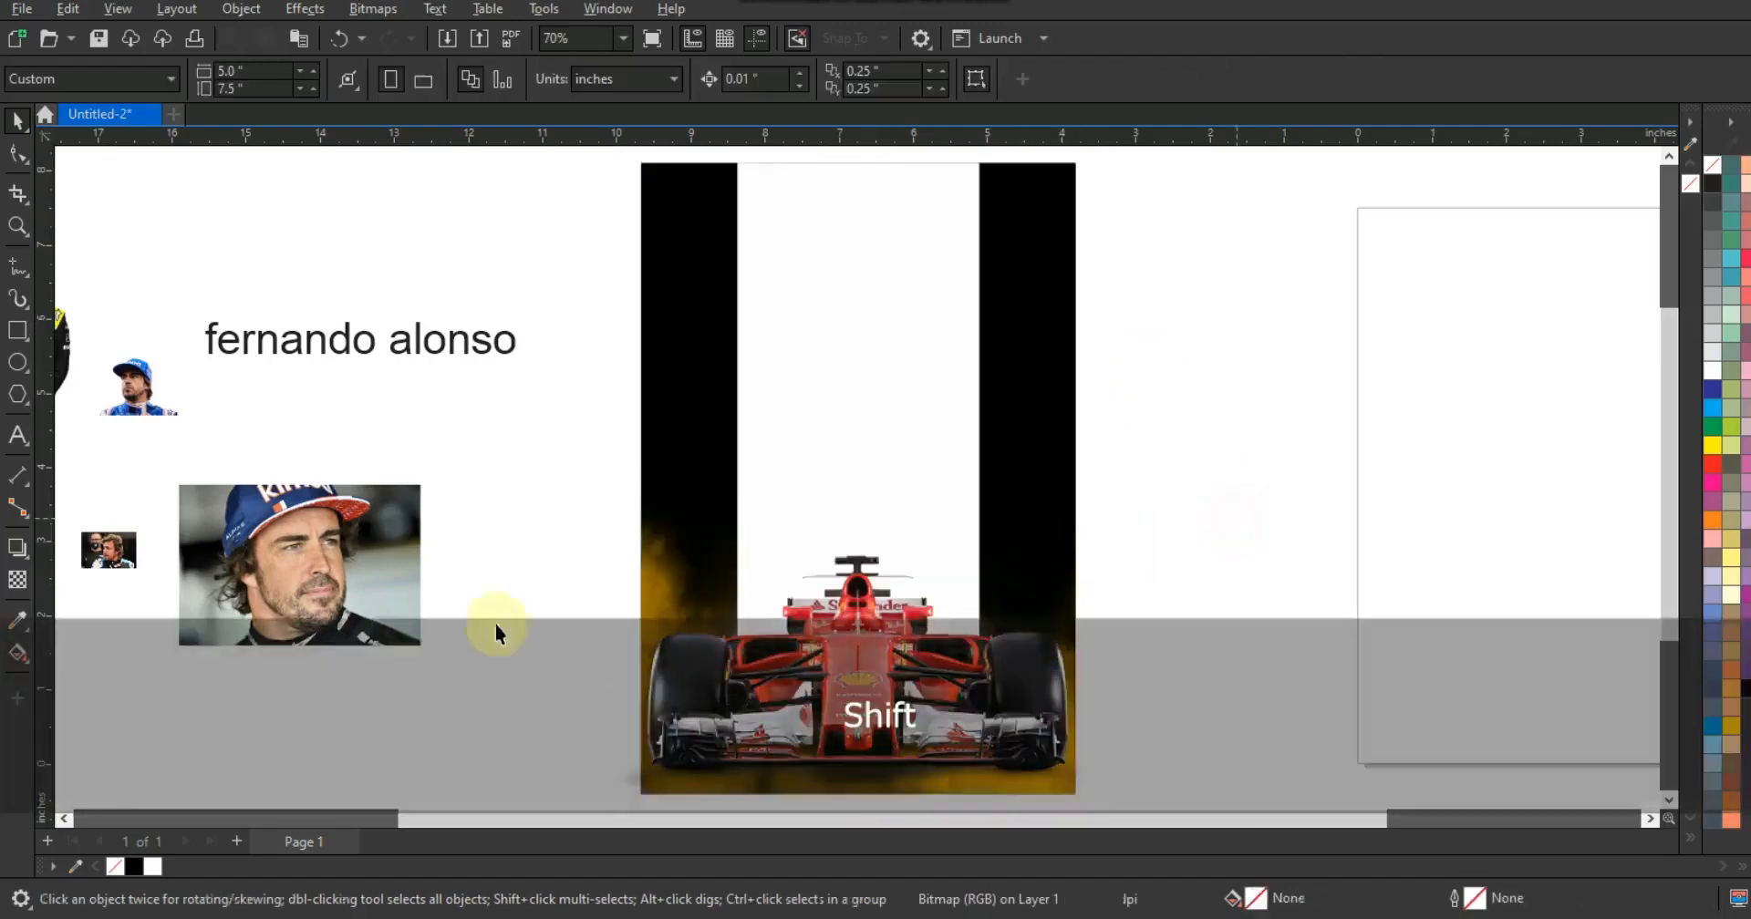
- Move the photo of the driver in the yellow-black suit onto the poster behind the car's cockpit
key(F3)
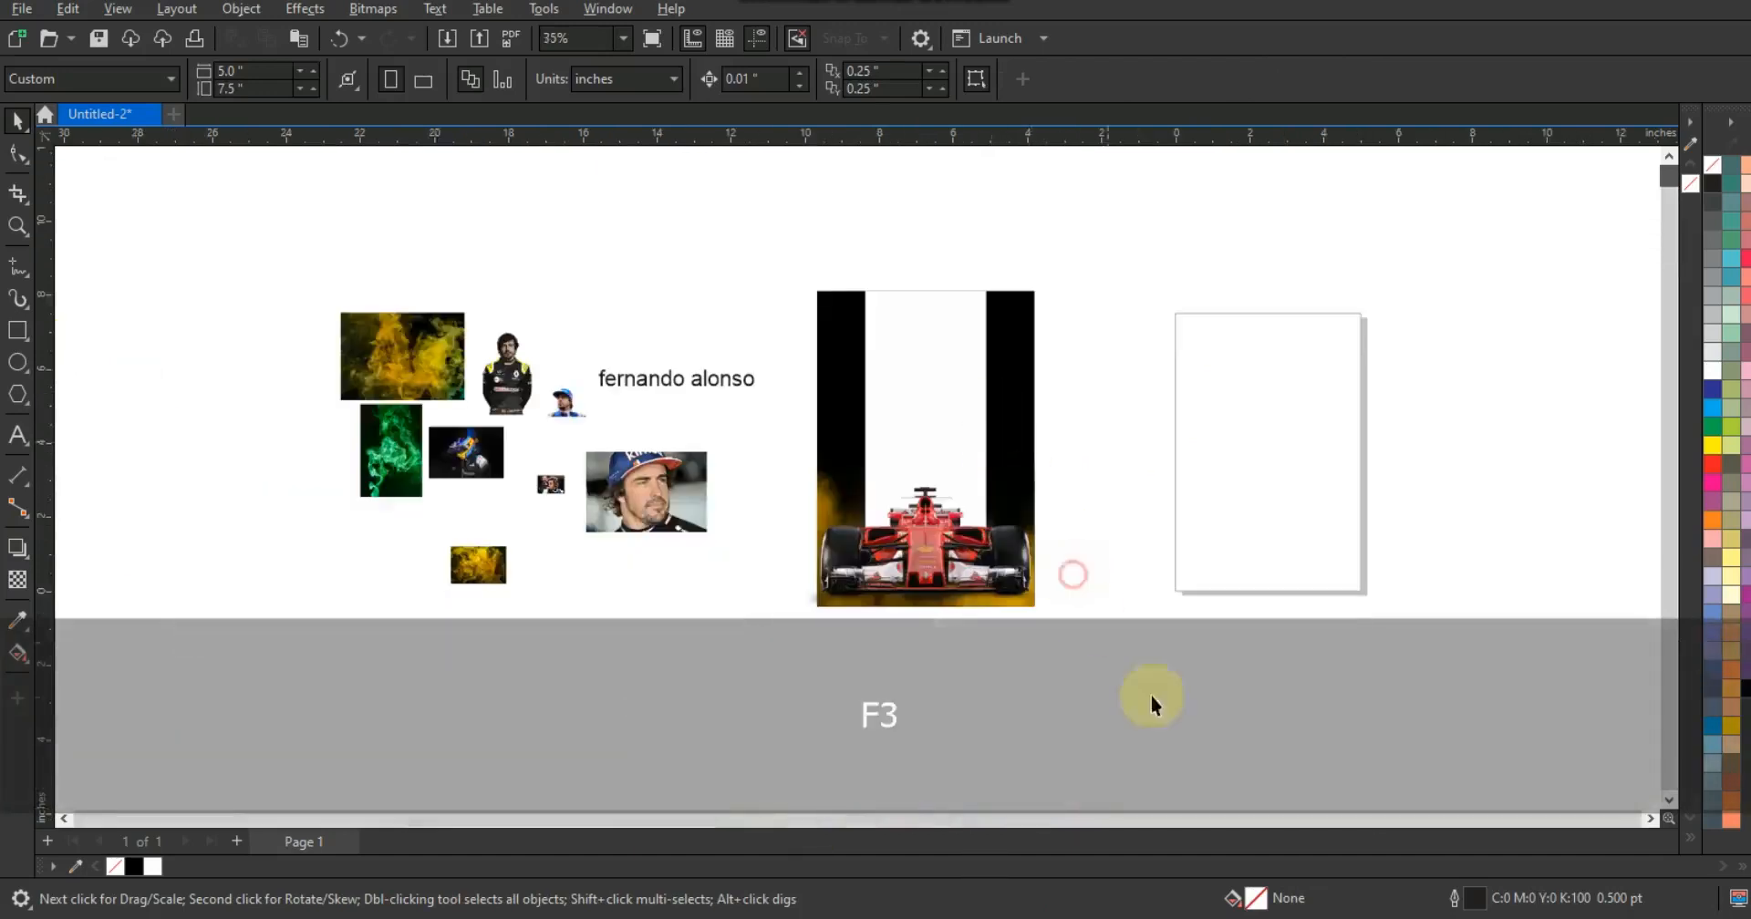
drag(397, 305, 265, 227)
key(shift+F2)
key(Escape)
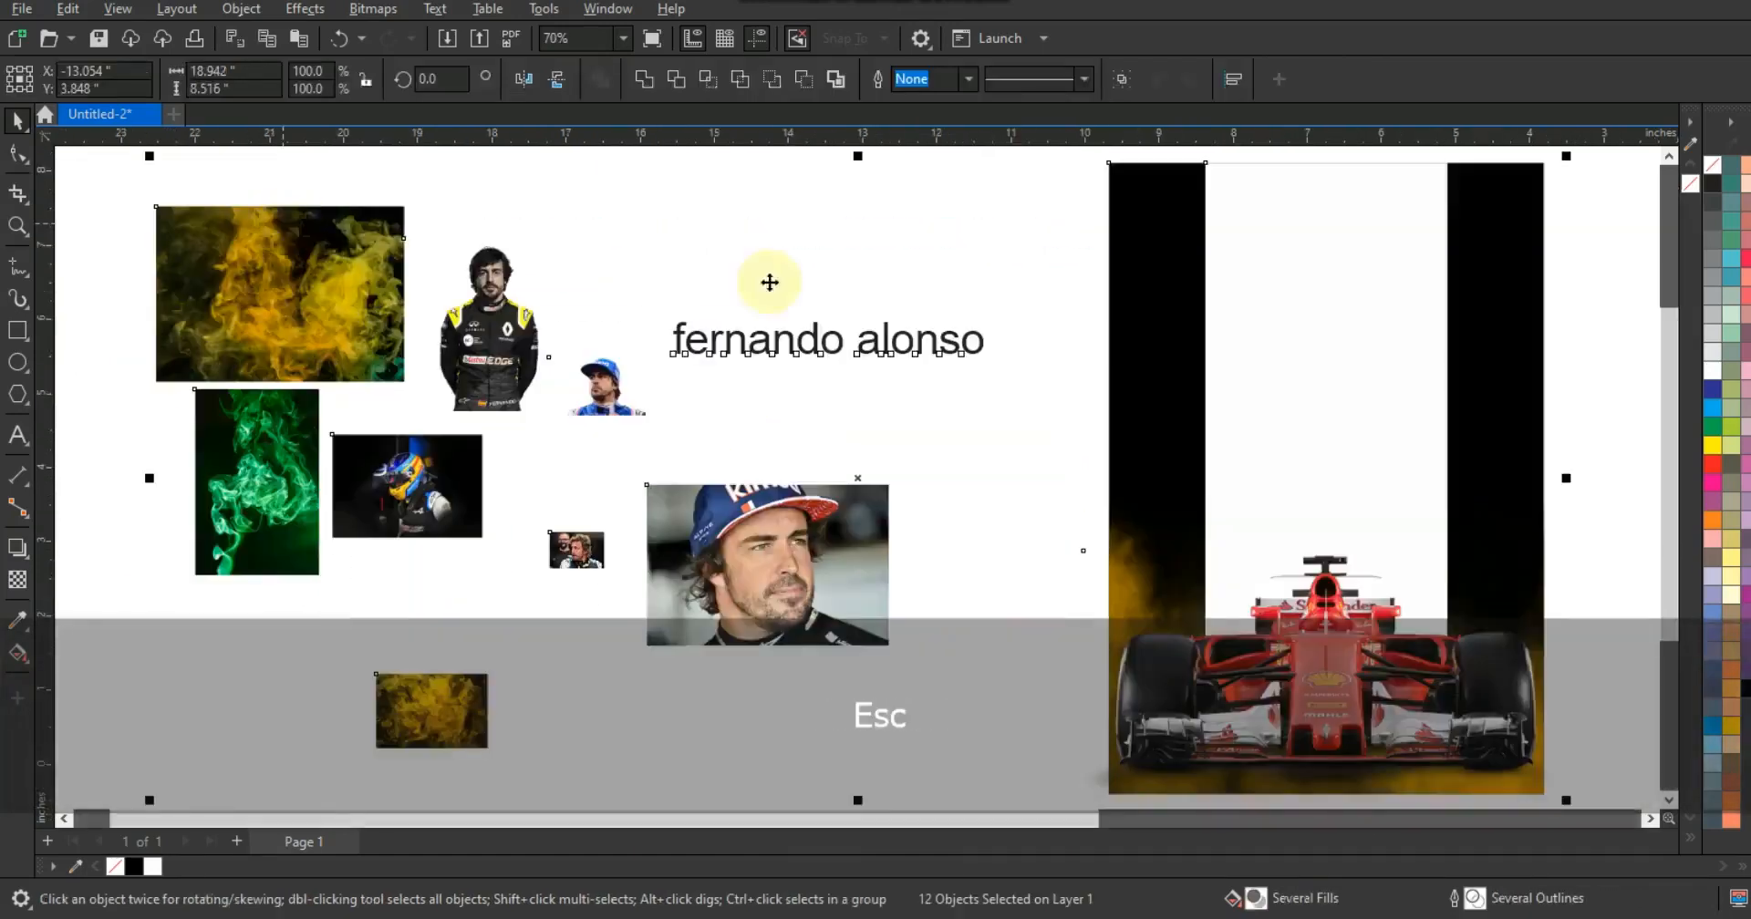
click(783, 283)
click(476, 328)
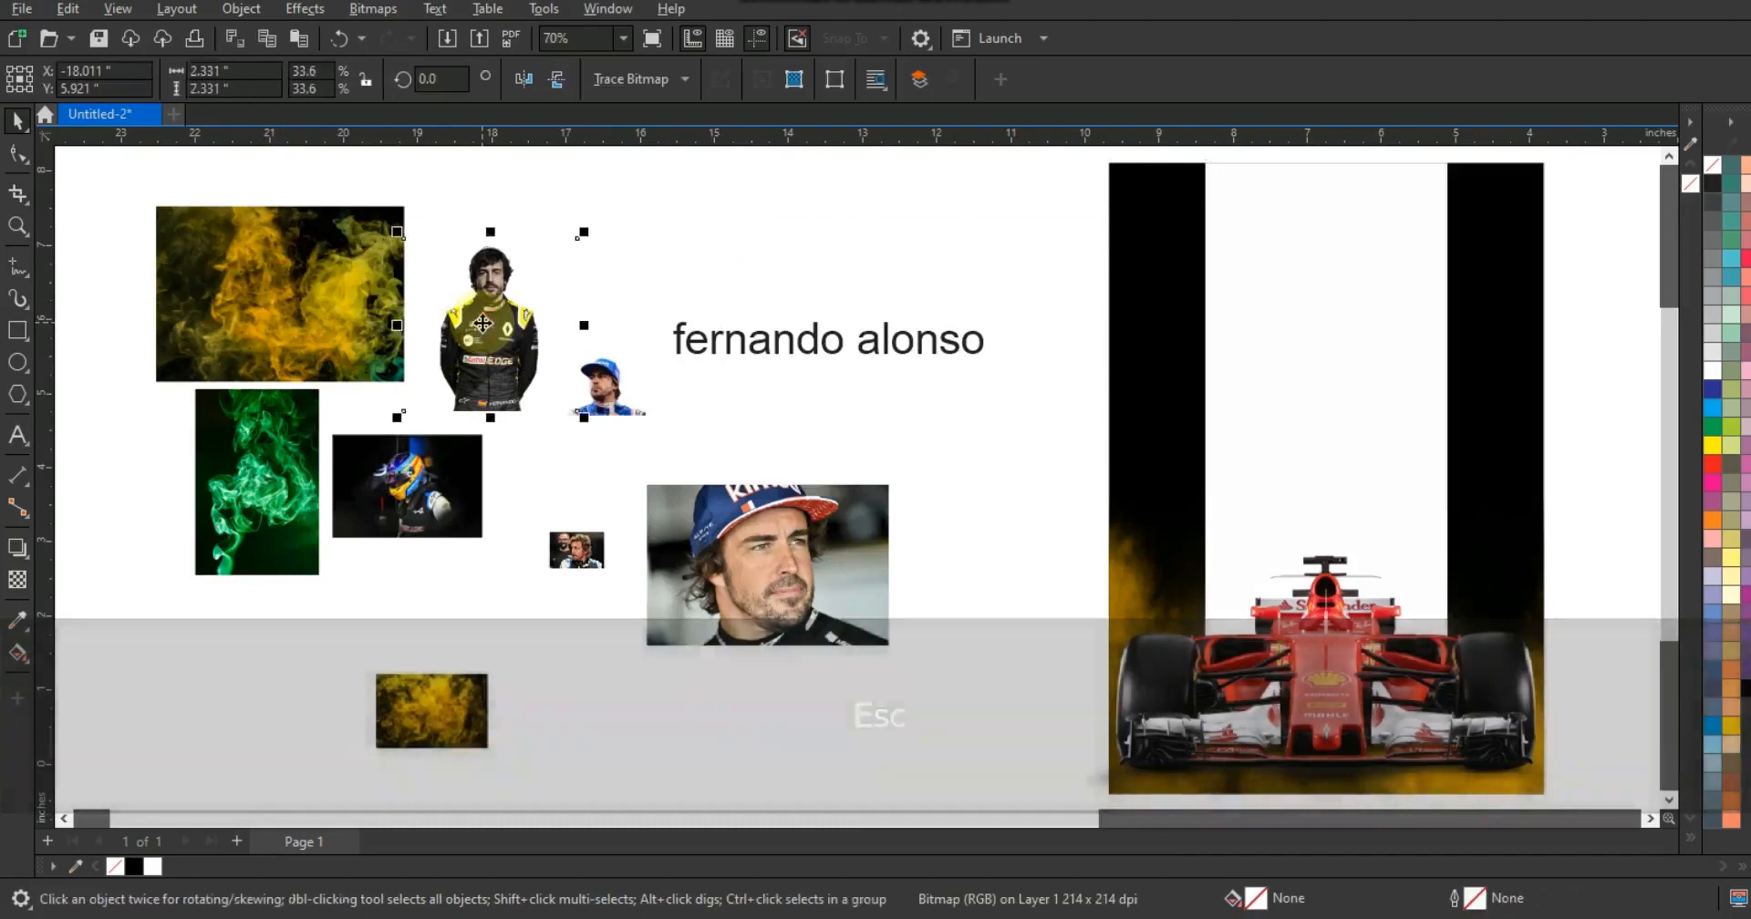
drag(484, 333, 1244, 570)
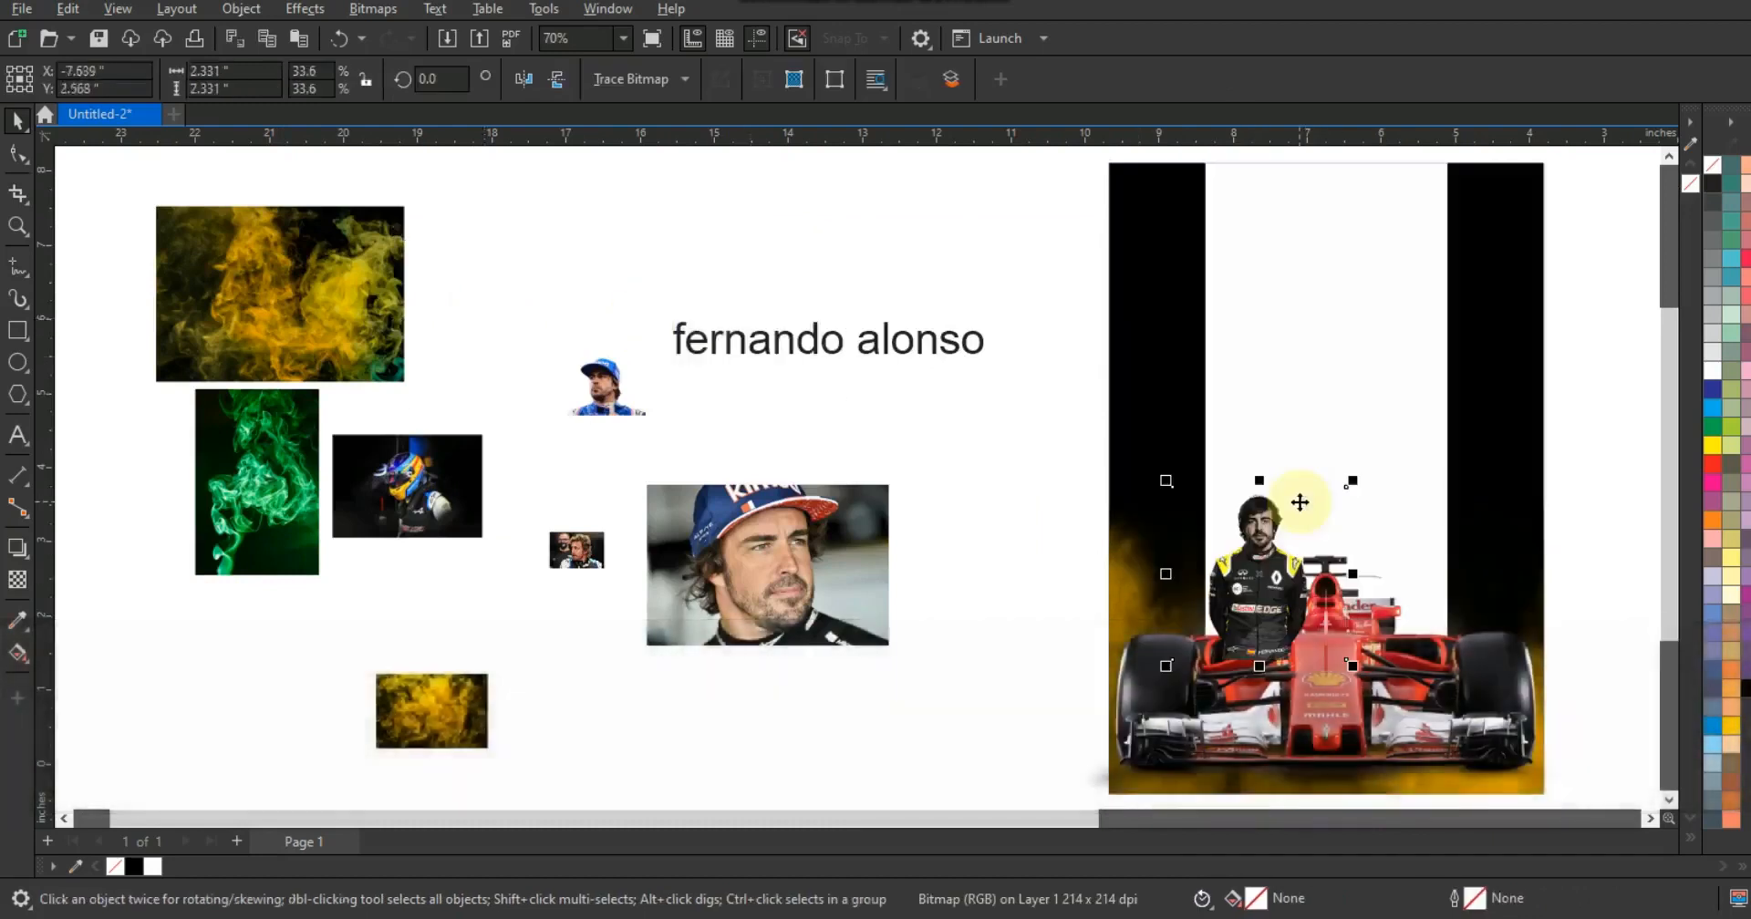
- Enlarge the Renault driver photo, send it one layer back behind the race car, and center it above the cockpit
drag(1352, 480, 1479, 314)
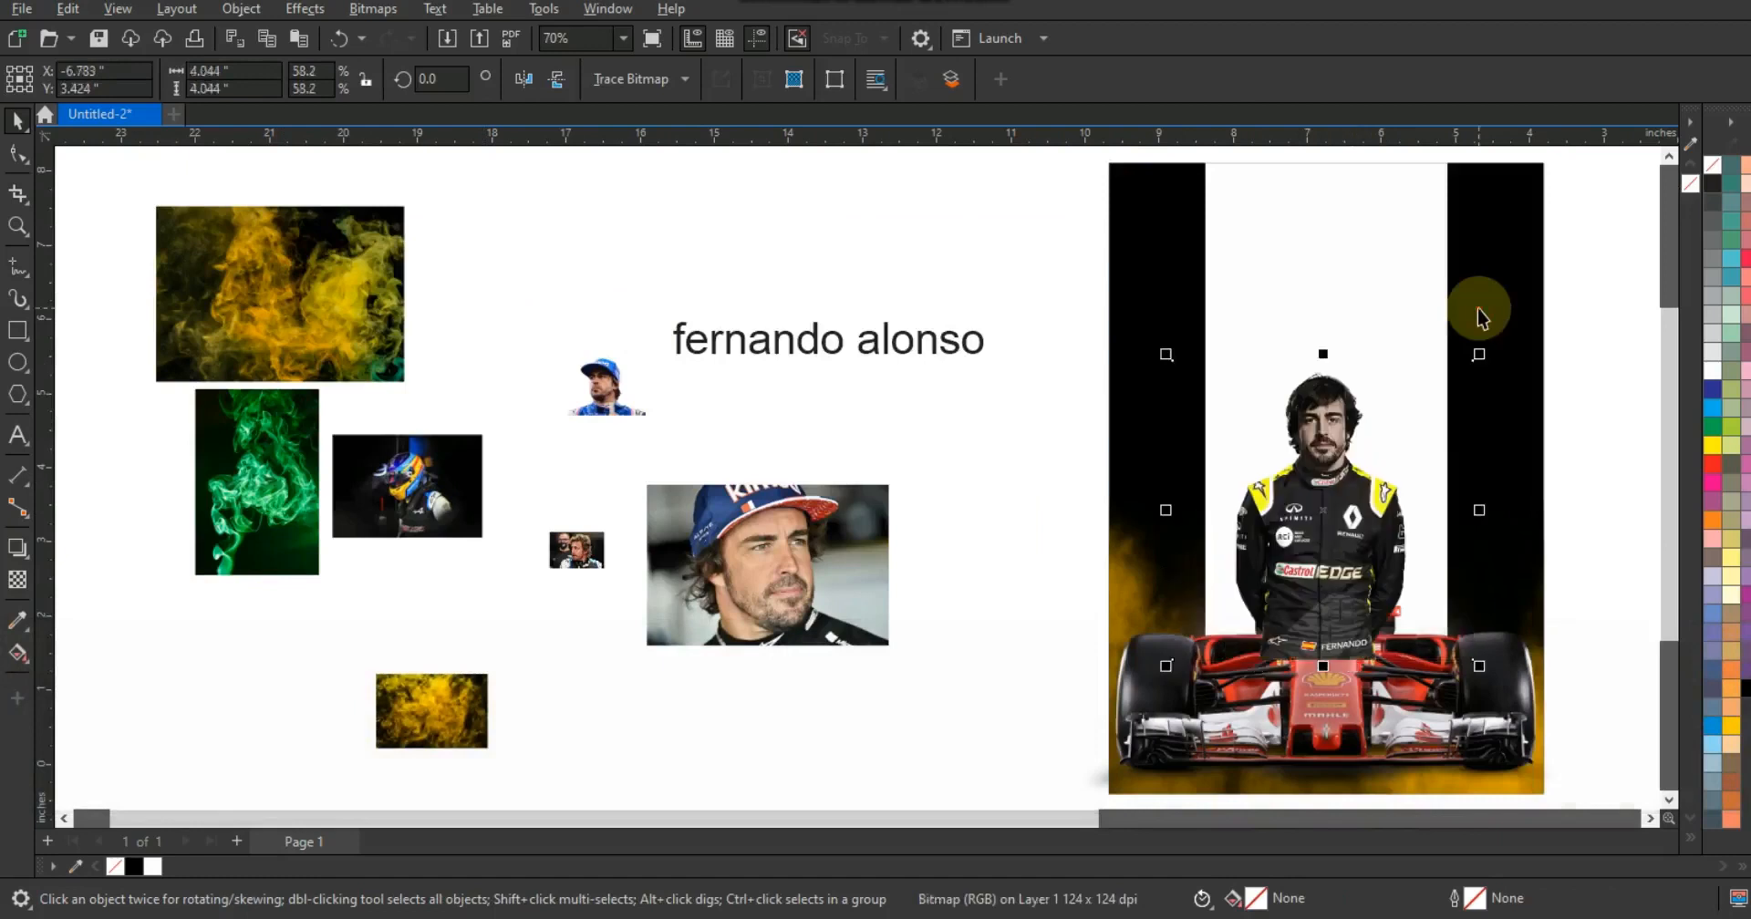
key(ctrl+Page_Down)
drag(1177, 366, 1100, 264)
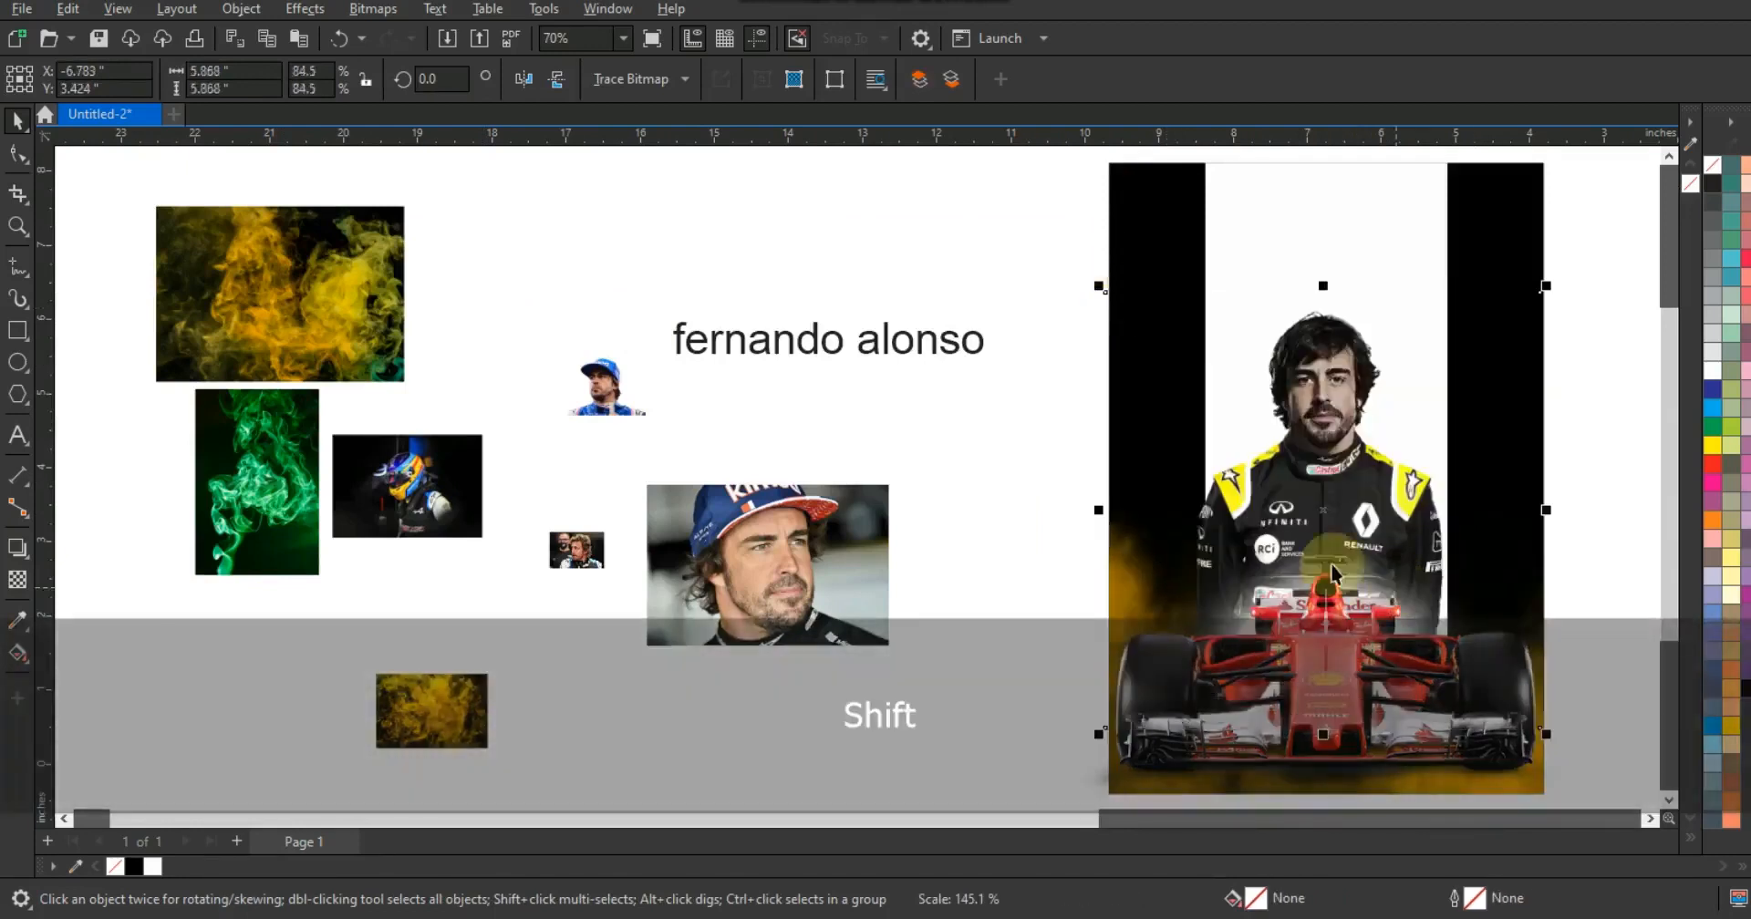
mouse_move(1332, 513)
mouse_down()
mouse_move(1340, 480)
mouse_move(1340, 494)
mouse_up()
drag(1554, 268, 1579, 242)
drag(1340, 496, 1340, 503)
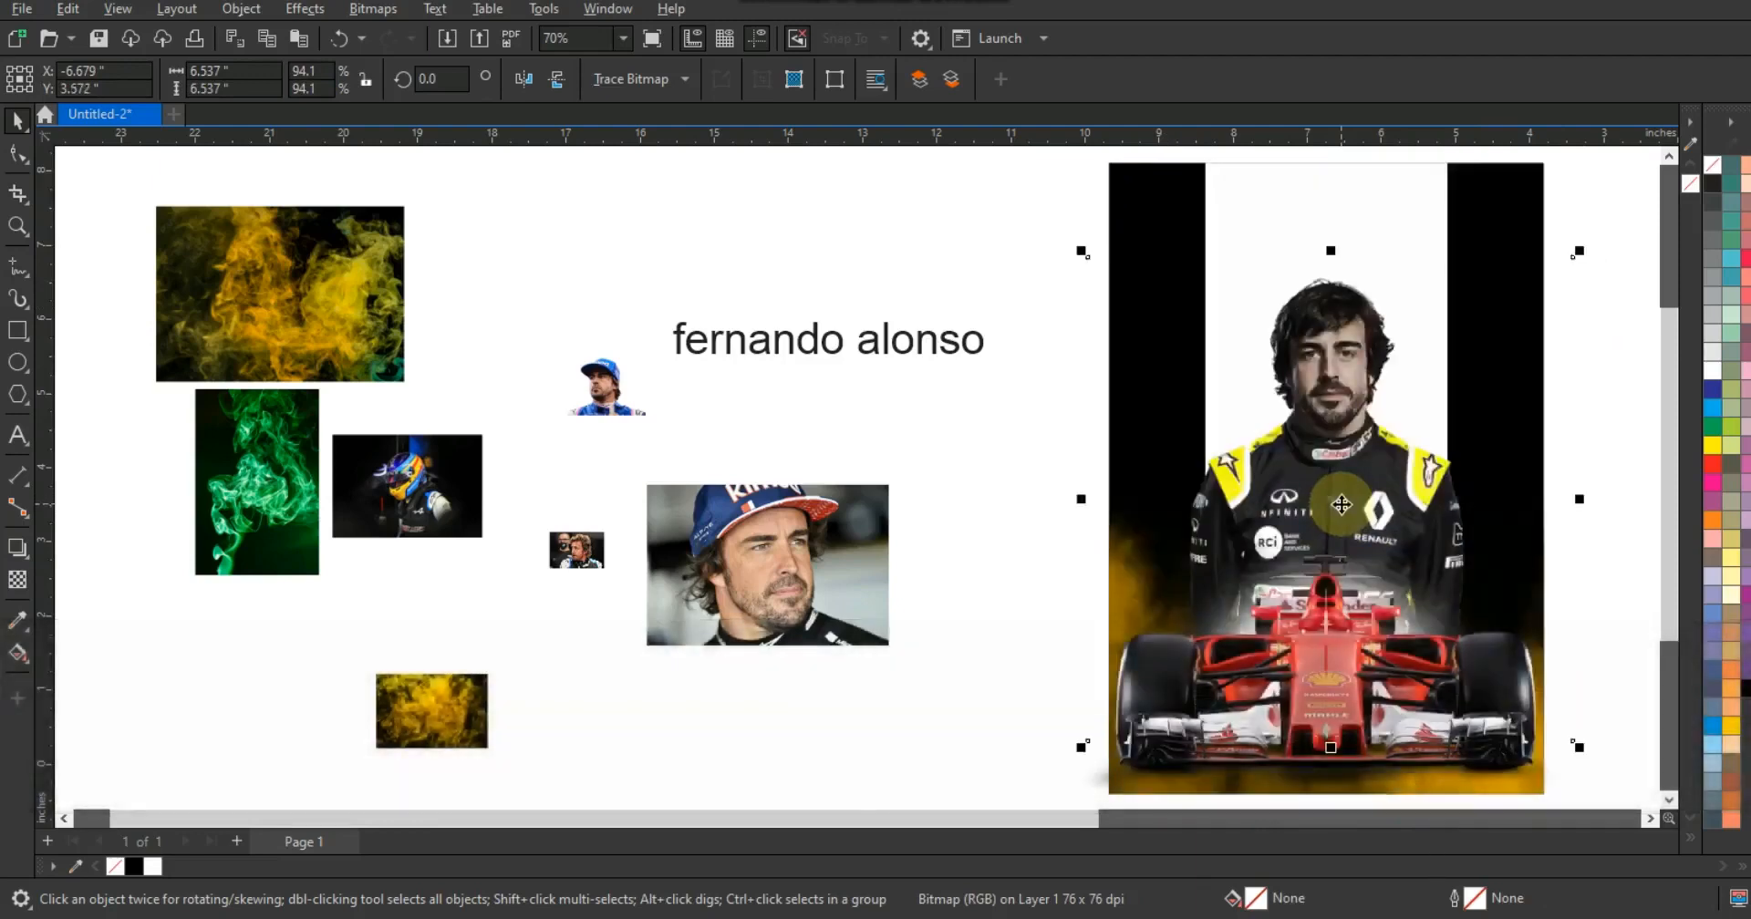
- Fill the white background rectangle behind the driver with yellow
key(F3)
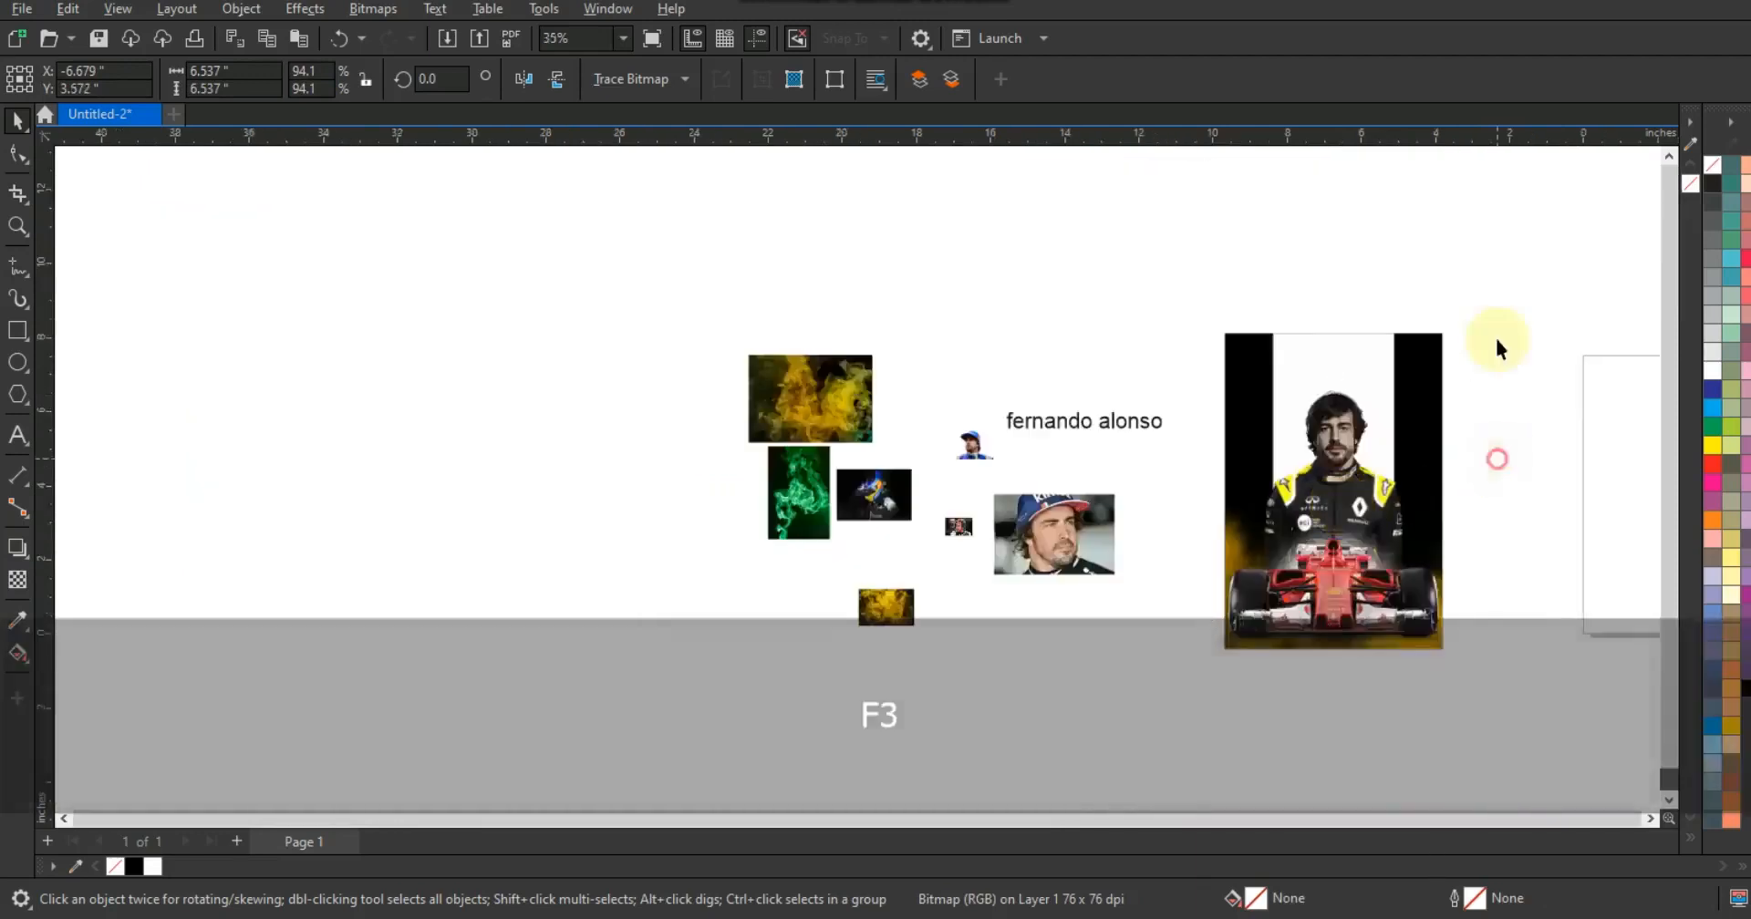
drag(1503, 282, 1200, 665)
key(shift+F2)
key(Escape)
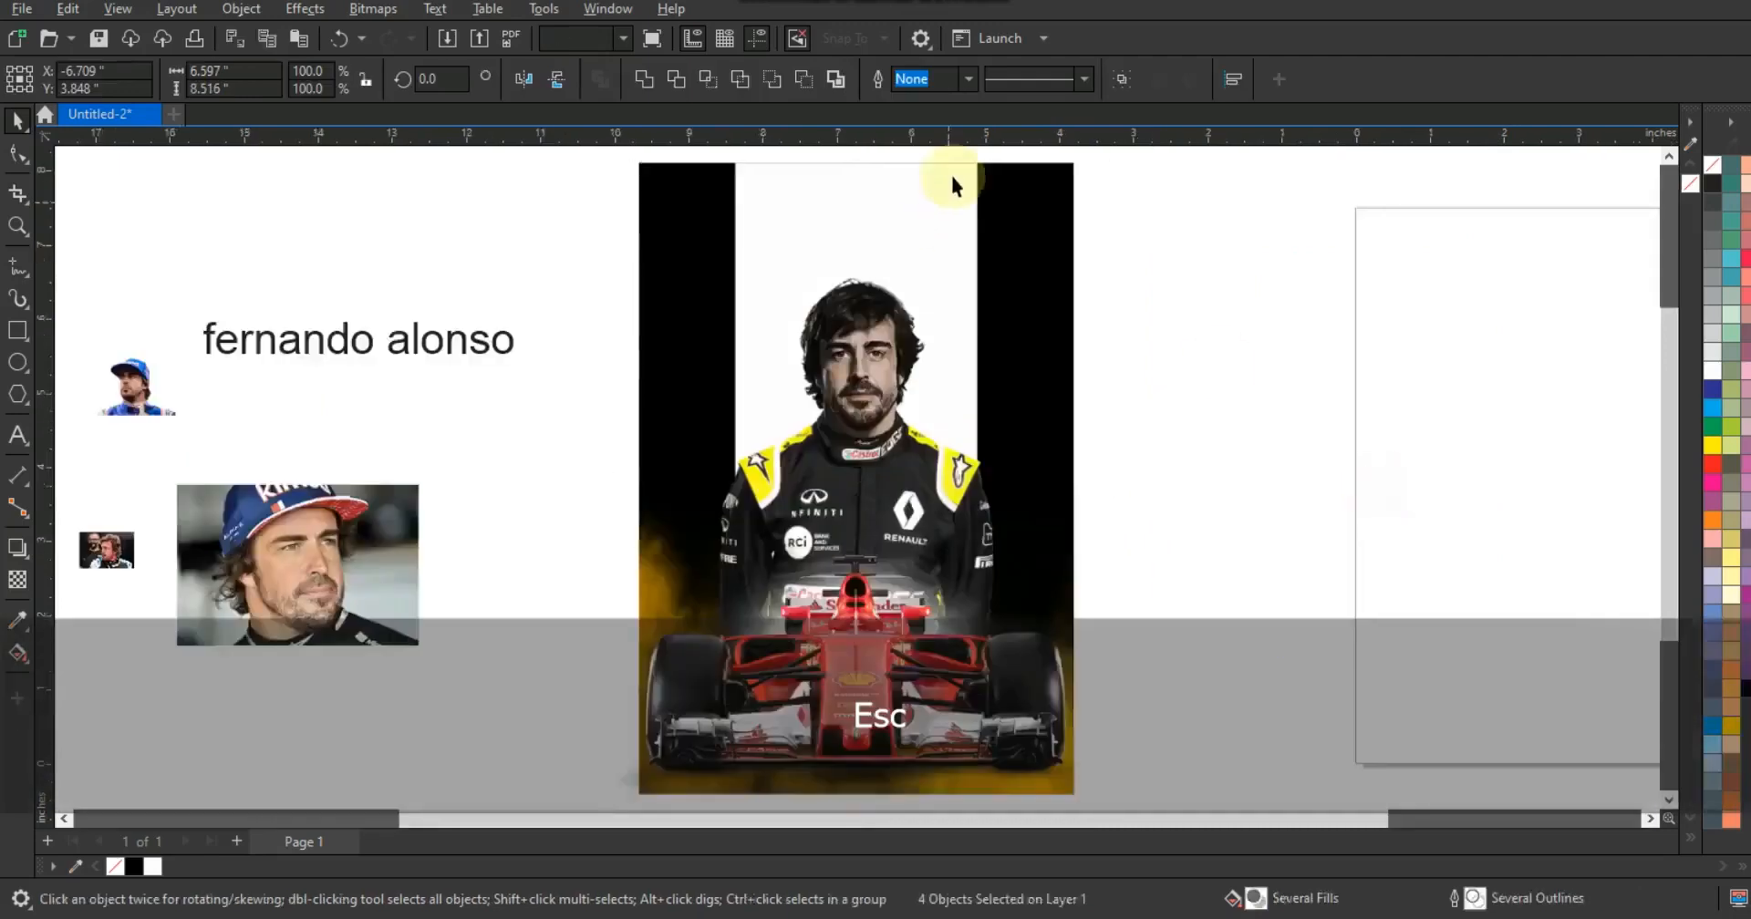
click(950, 173)
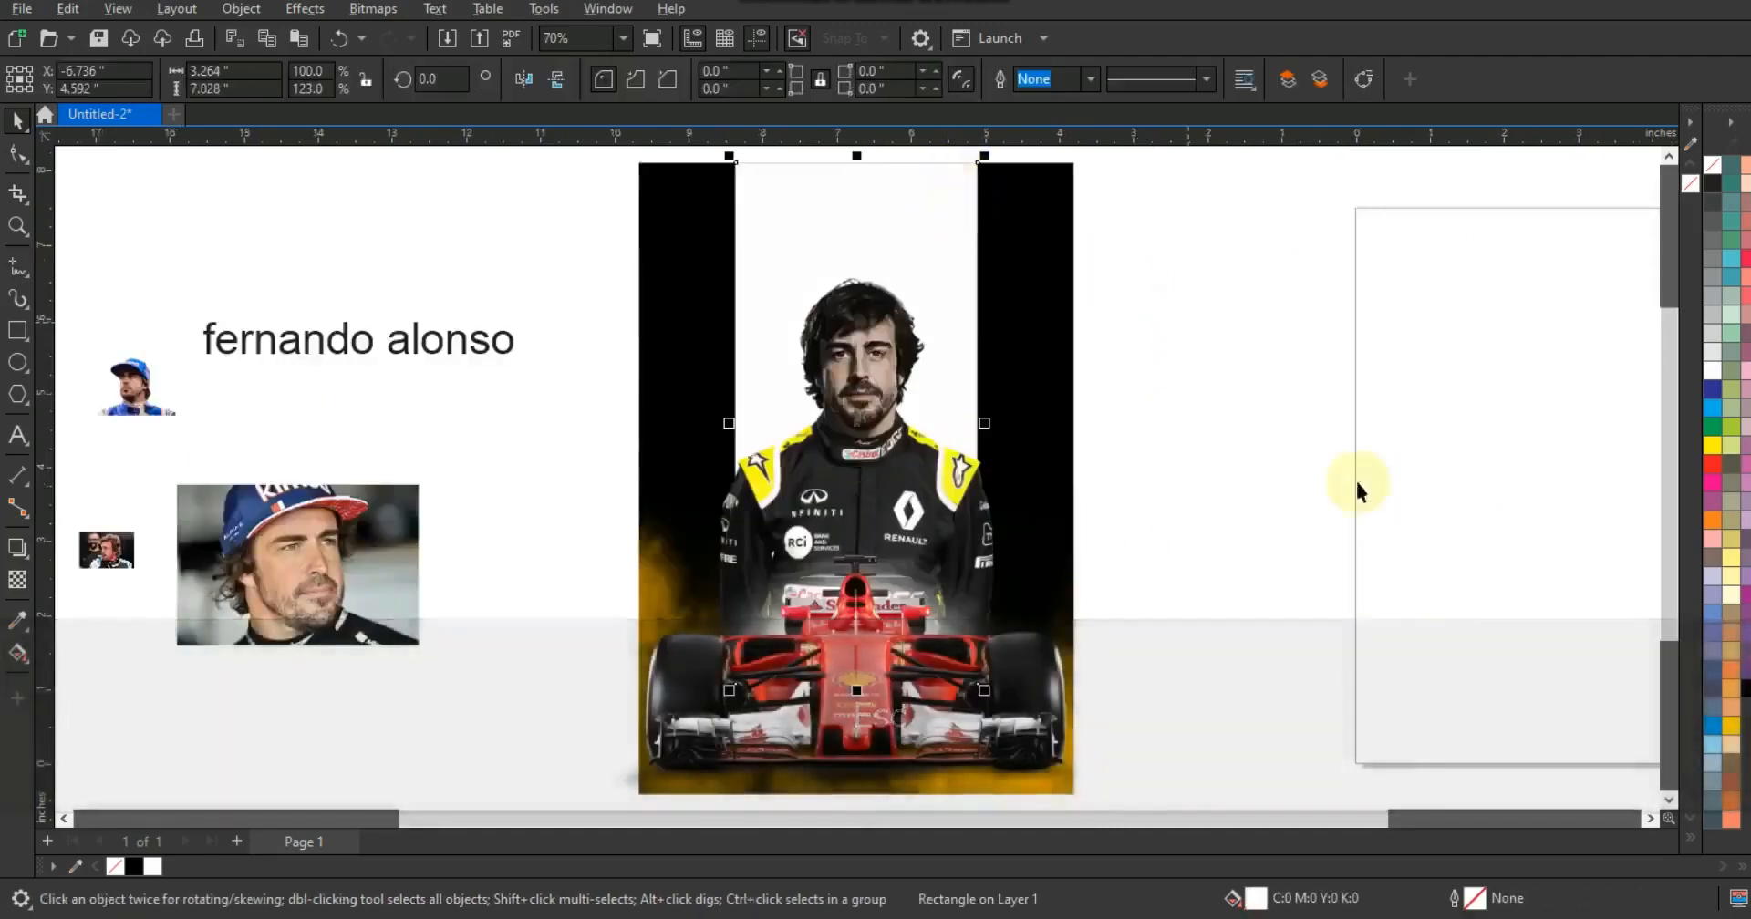
click(1730, 783)
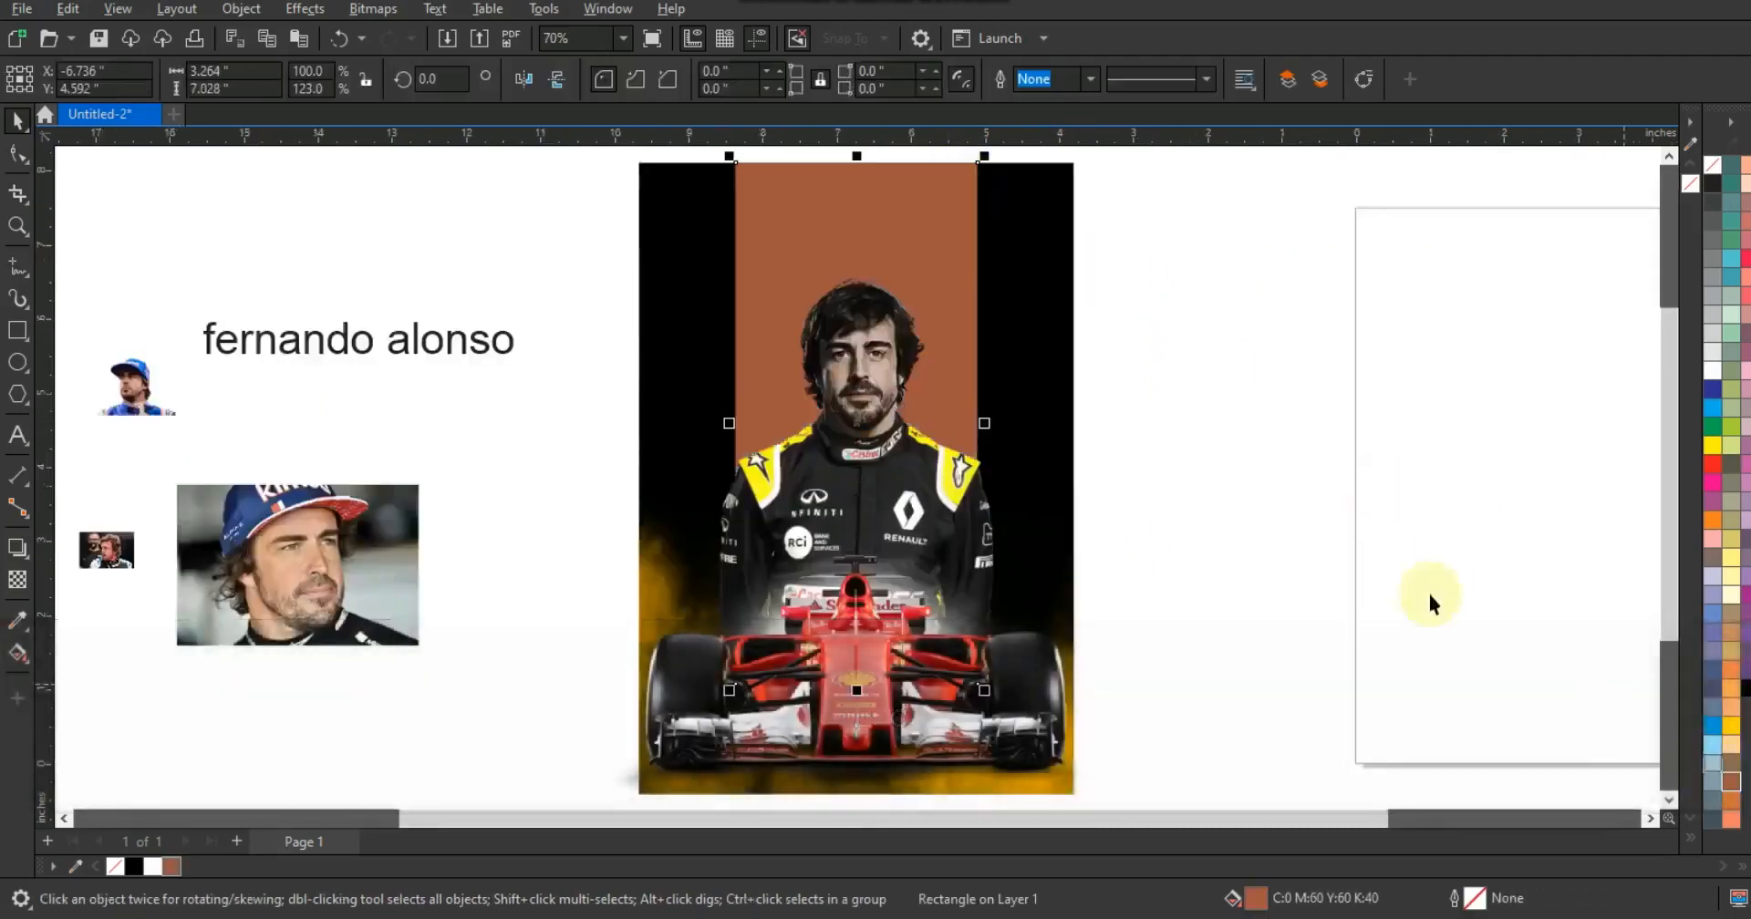
click(1731, 725)
- Align the centers of the driver photo and the yellow rectangle
click(1303, 476)
click(928, 494)
shift+click(919, 216)
key(c)
click(1211, 323)
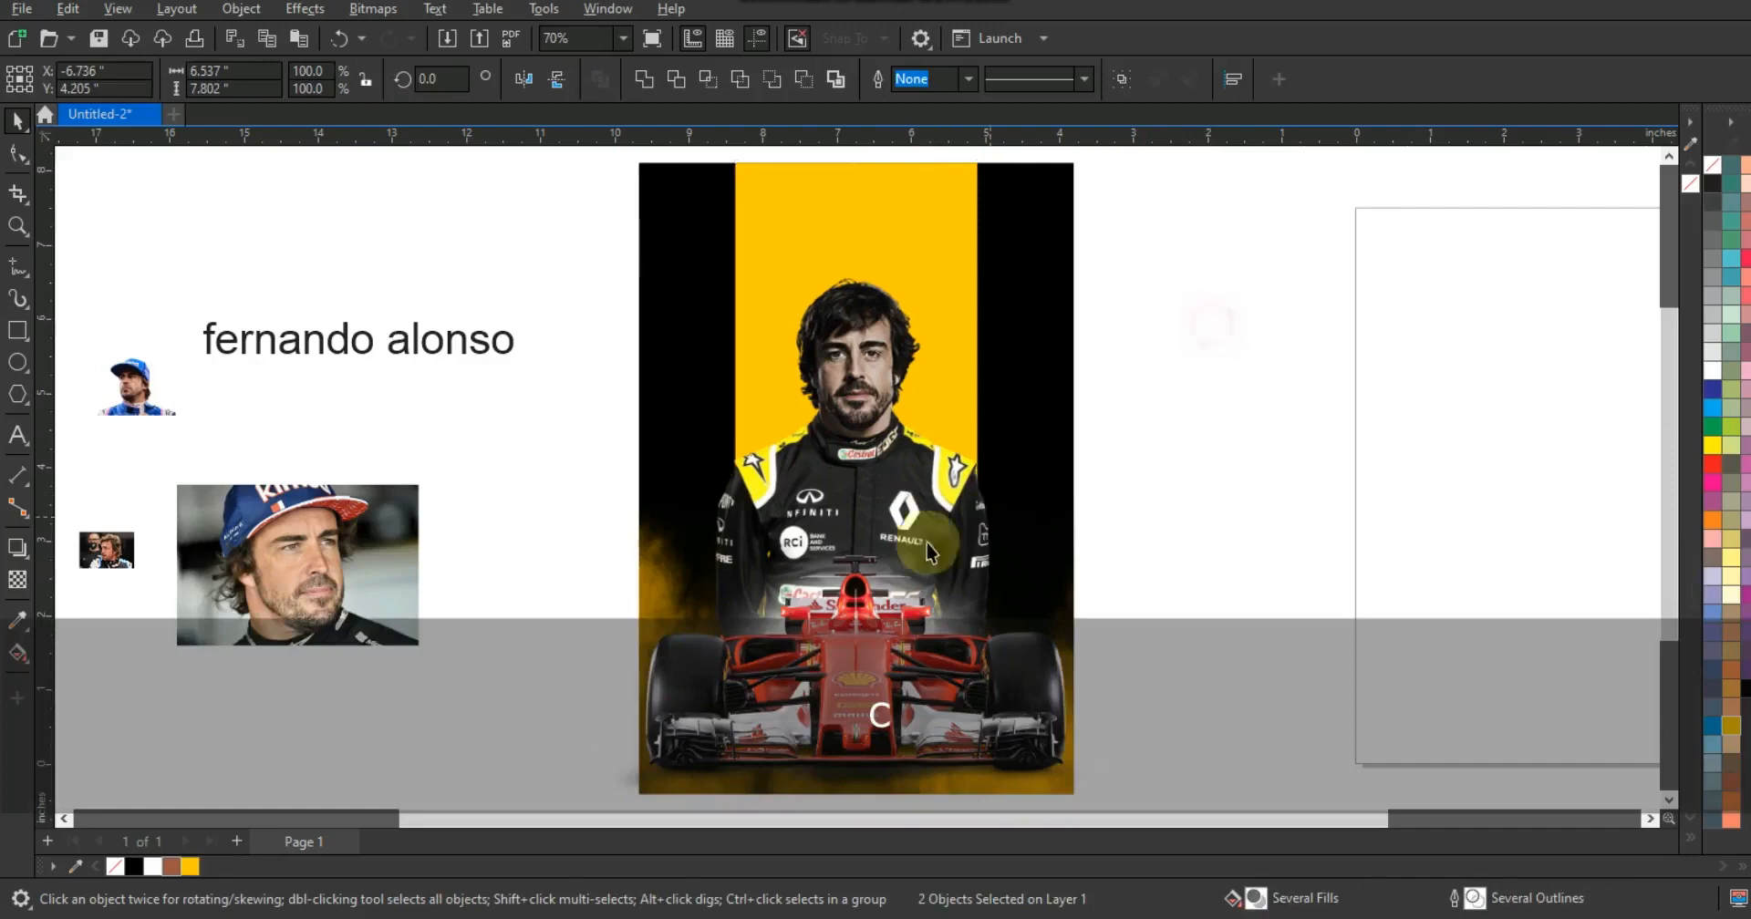
- Change the rectangle's fill to a 60% black gray
click(930, 519)
click(900, 196)
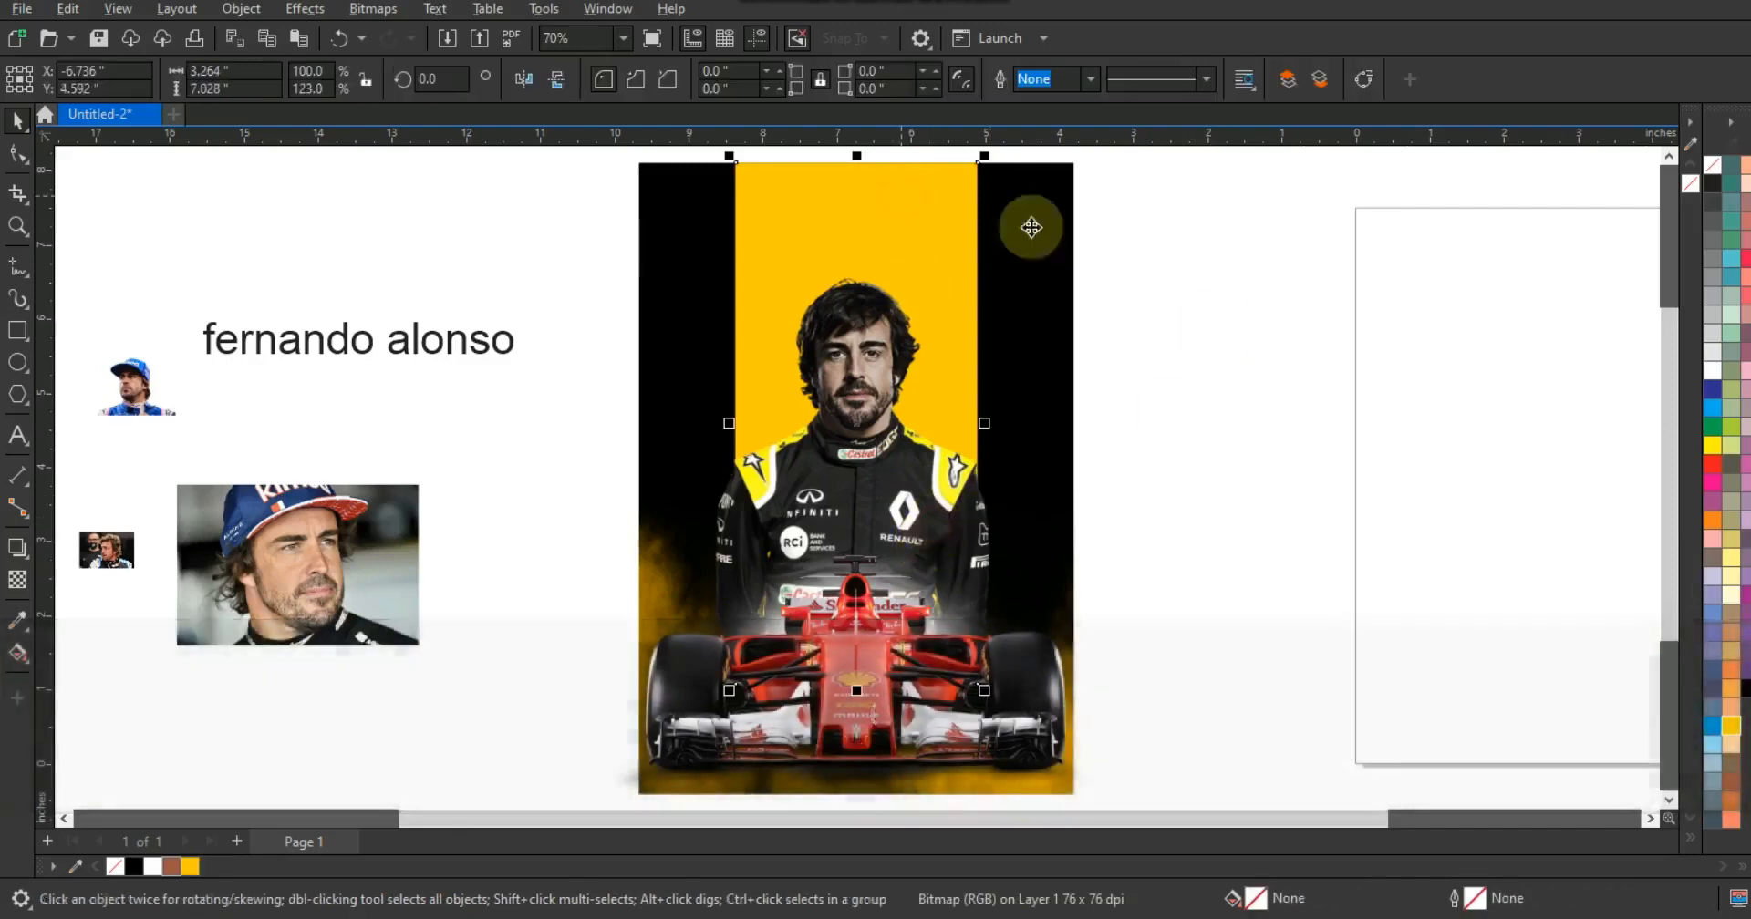
click(1707, 264)
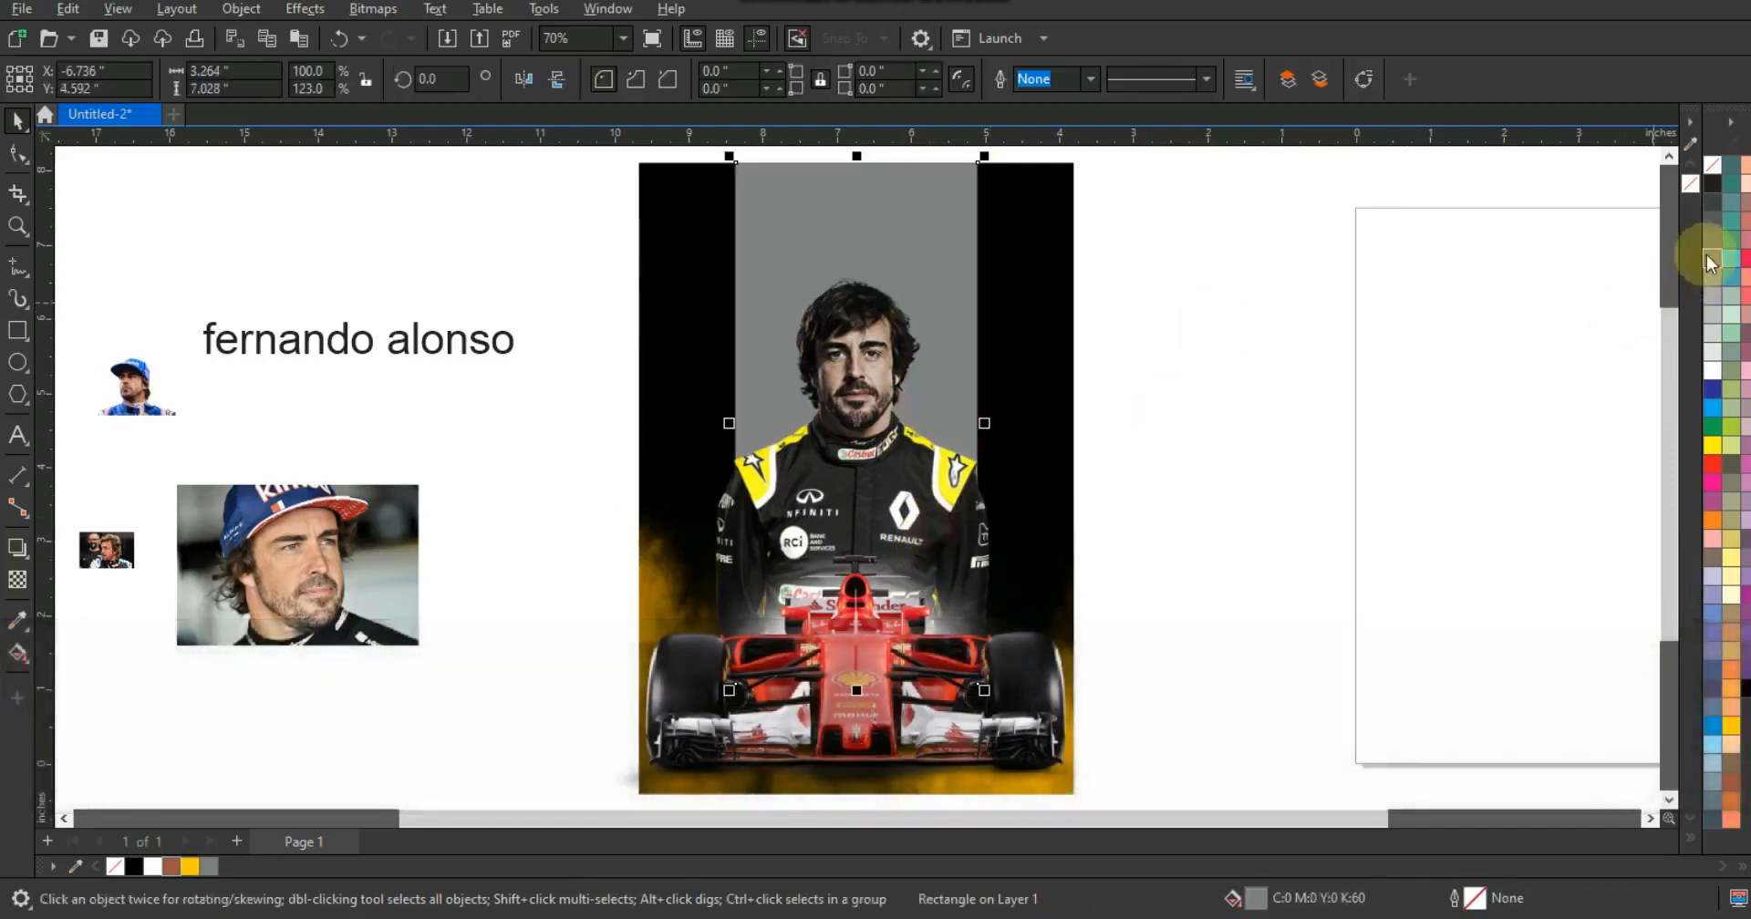
click(1360, 380)
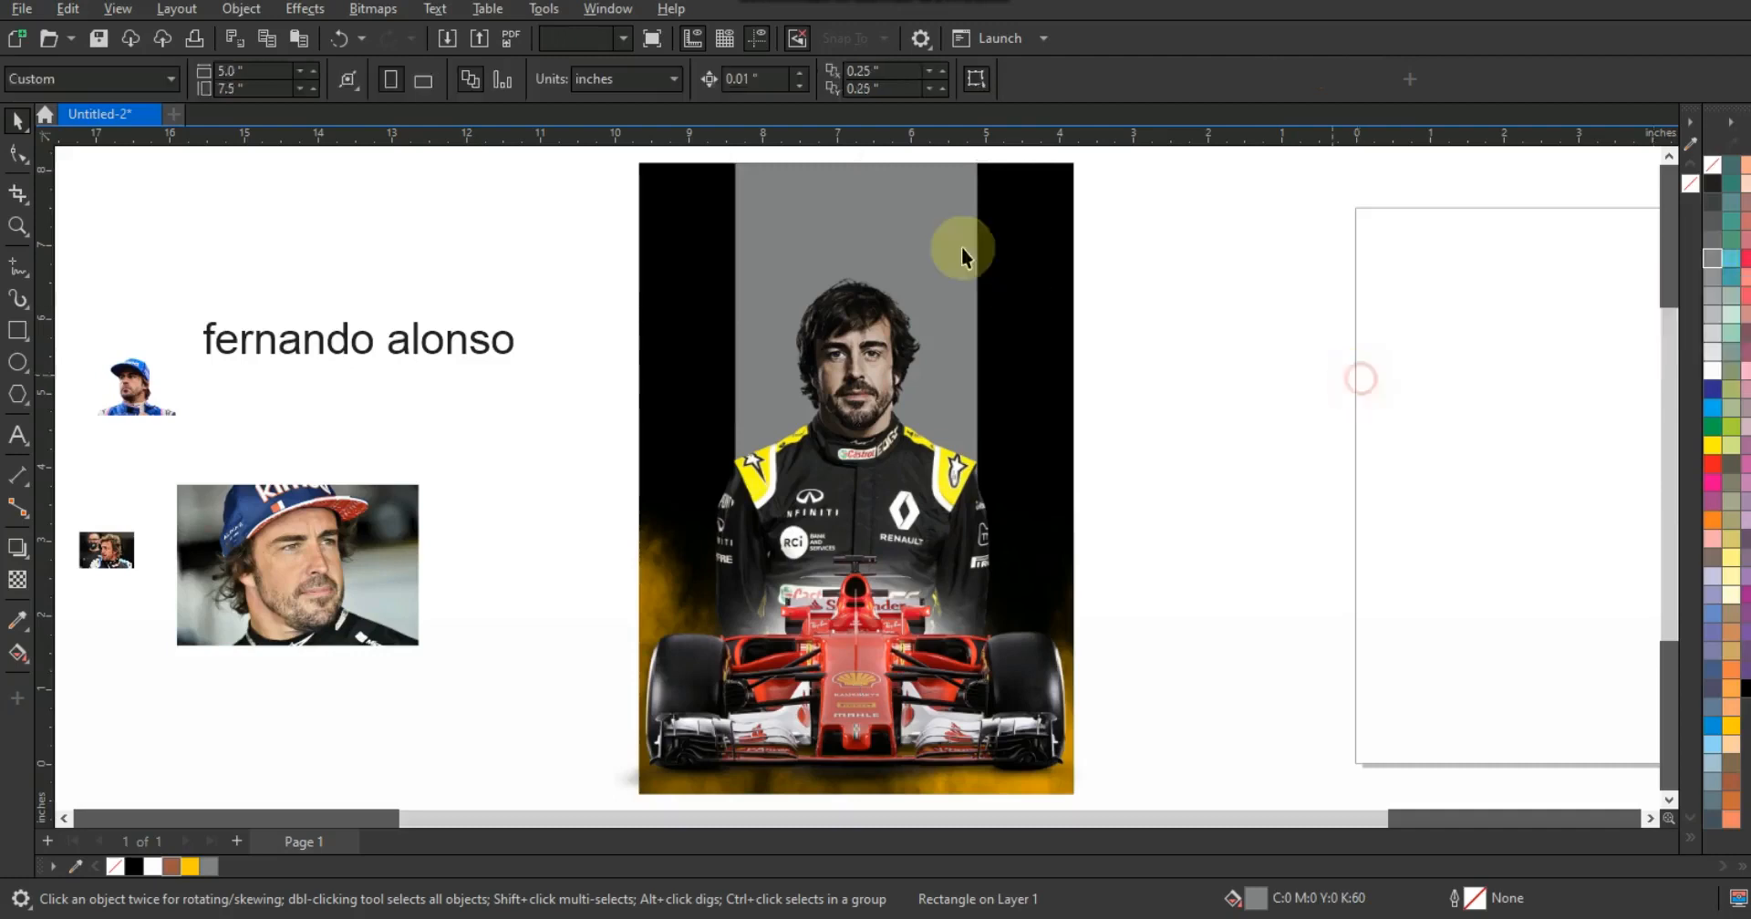
- Align the gray rectangle's center with the black background
click(955, 243)
shift+click(1070, 317)
key(c)
click(1172, 329)
click(963, 700)
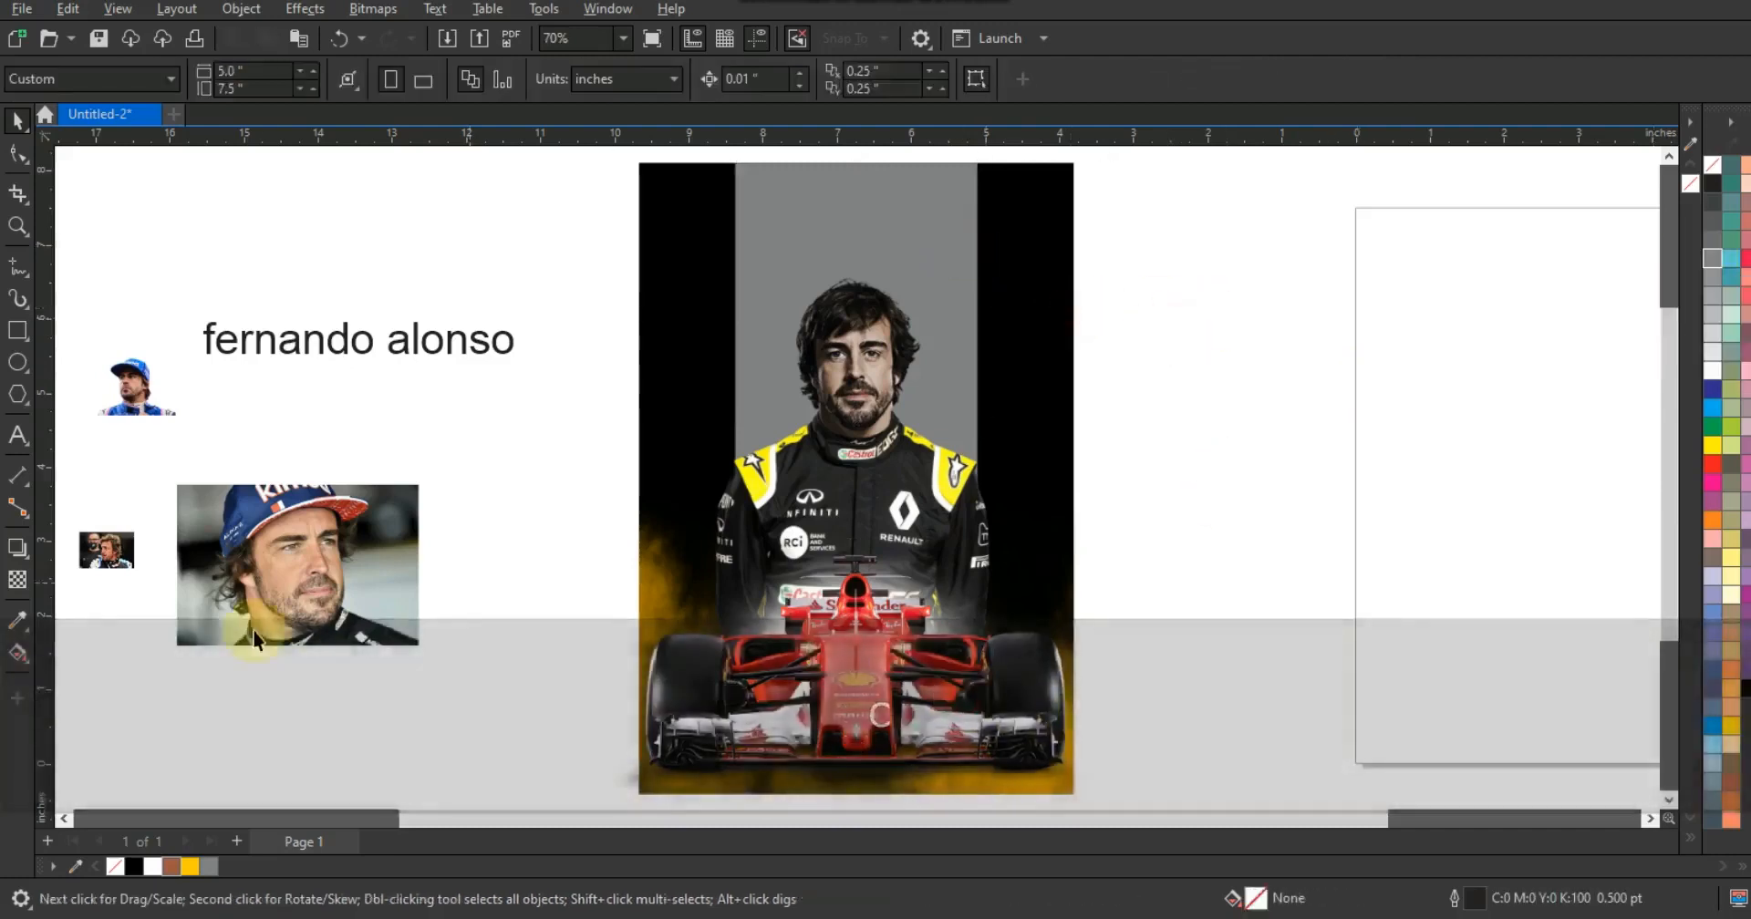
click(504, 484)
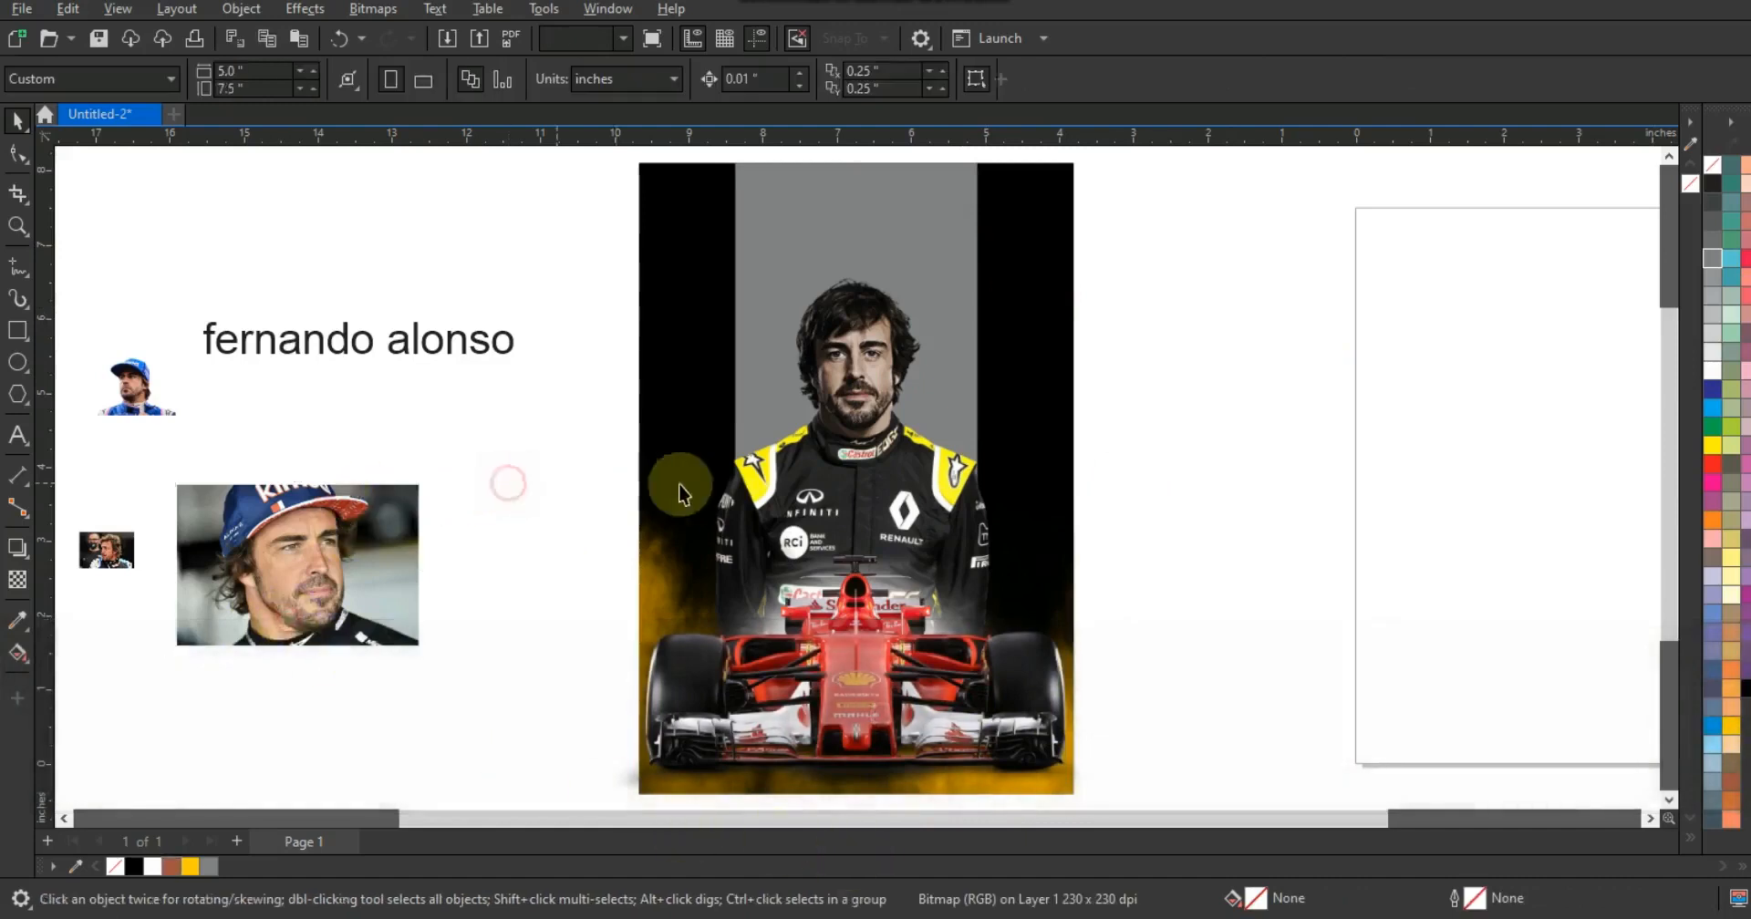
- Move the blue-cap driver photo onto the poster, enlarge it, and place it behind the Renault driver photo
key(F3)
key(Escape)
drag(344, 380, 1021, 682)
key(shift+F2)
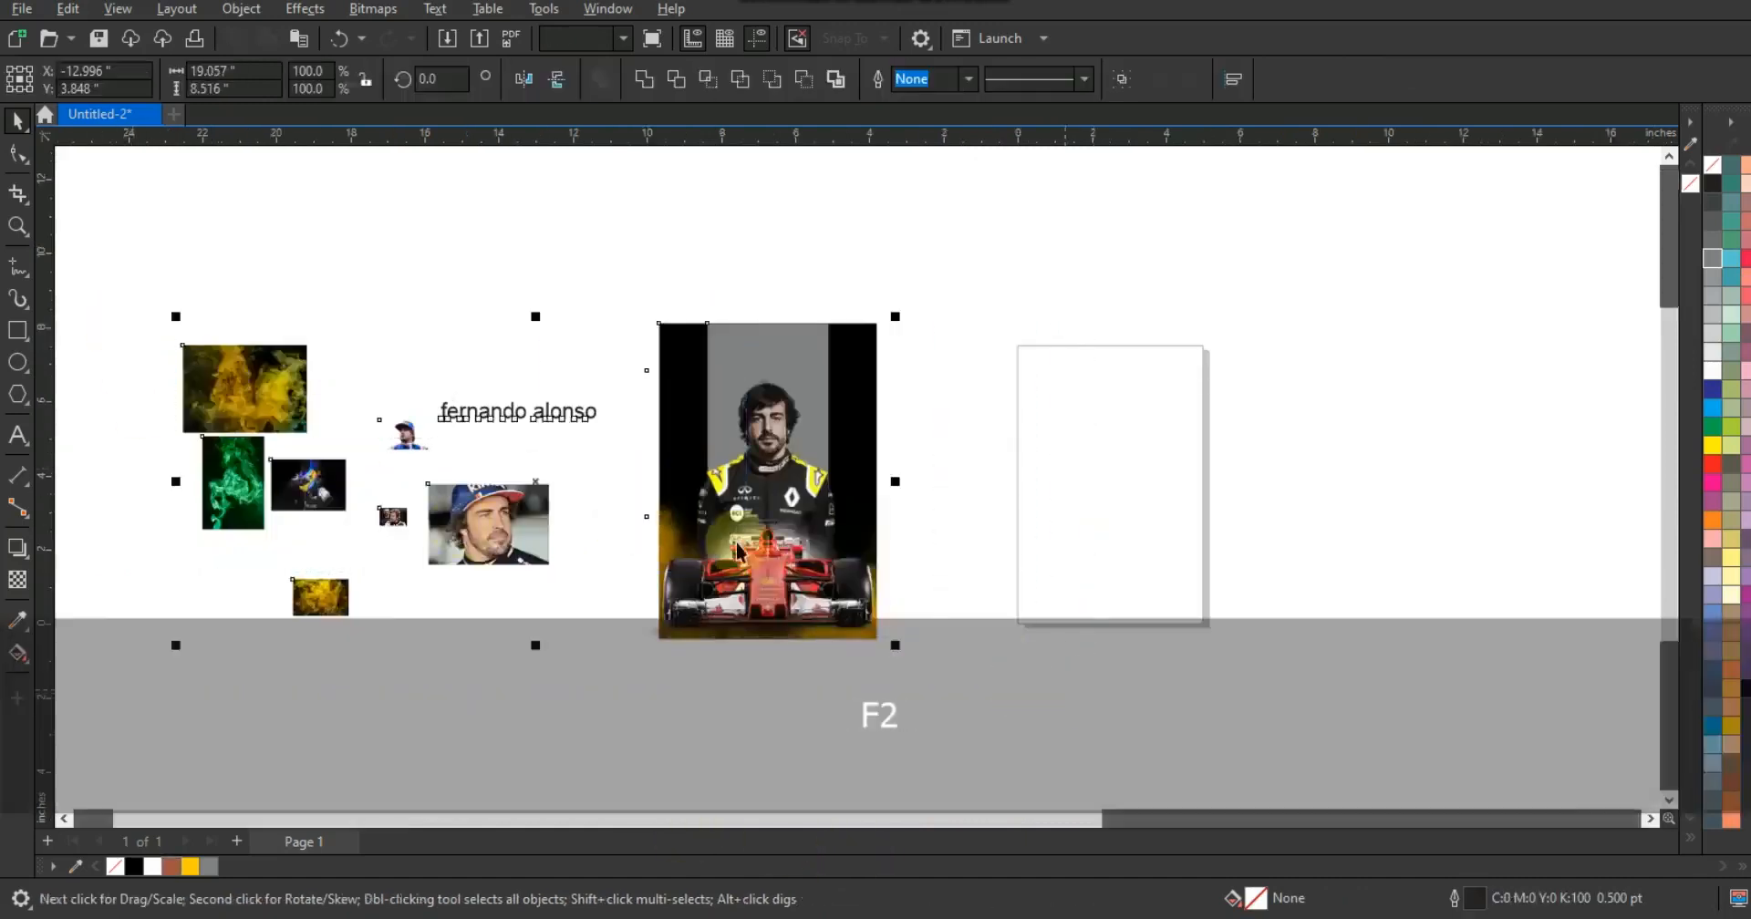
key(Escape)
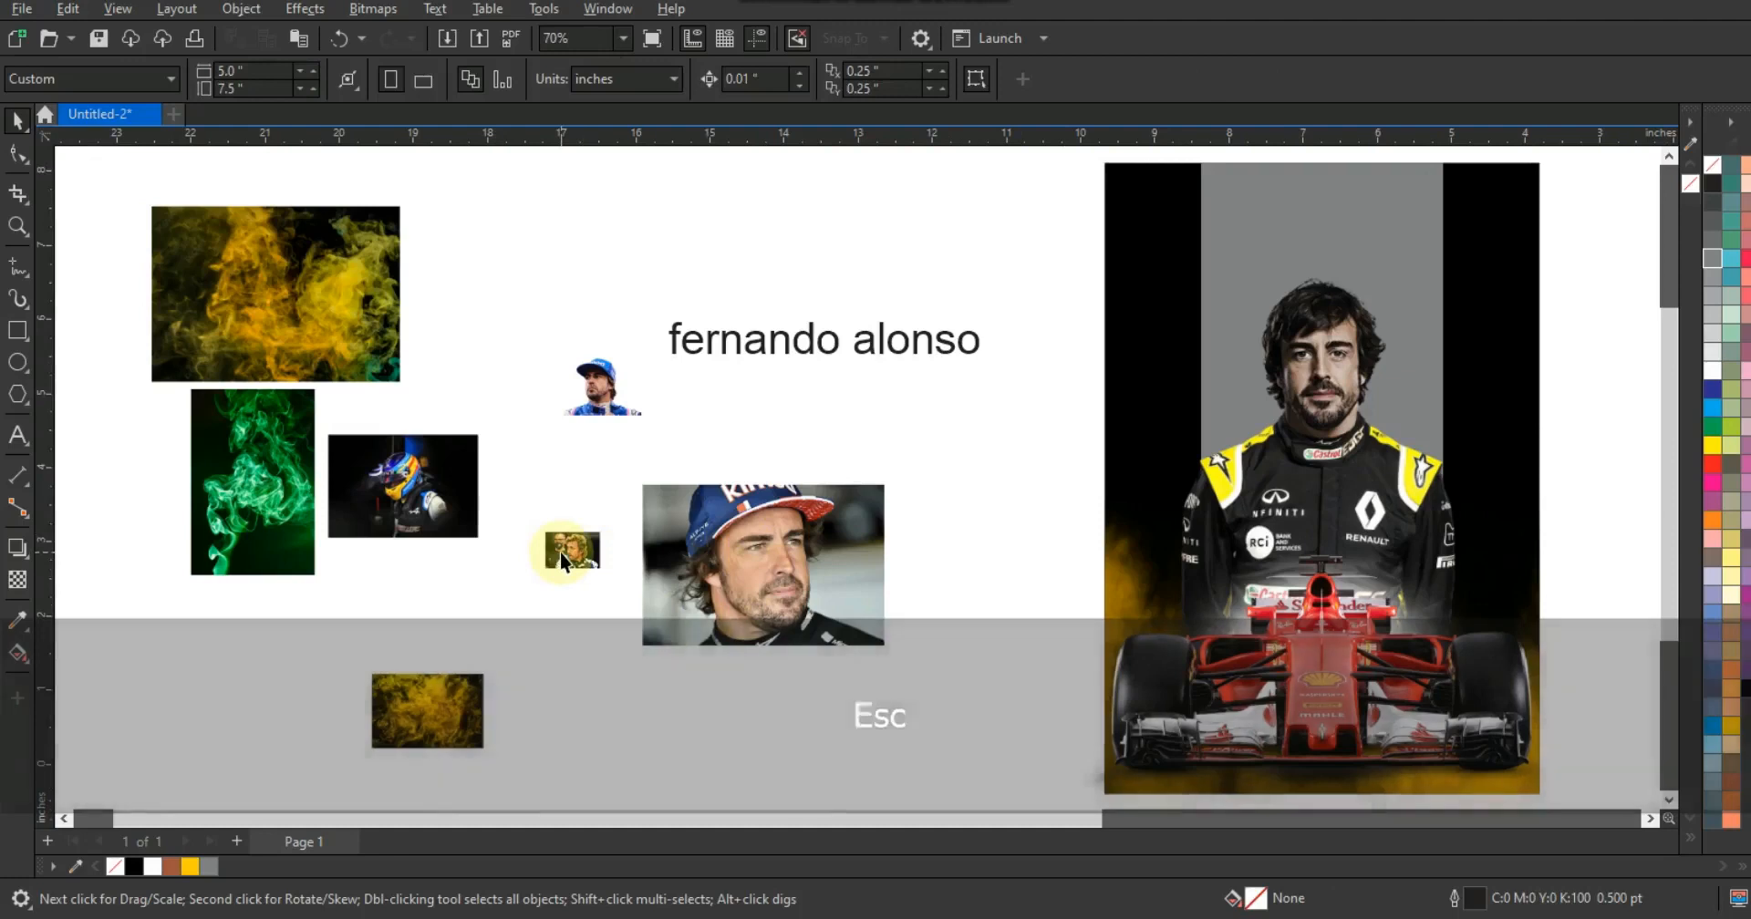
click(560, 551)
click(624, 425)
drag(654, 421, 919, 603)
drag(586, 422, 1280, 422)
key(shift+Page_Up)
key(ctrl+Page_Down)
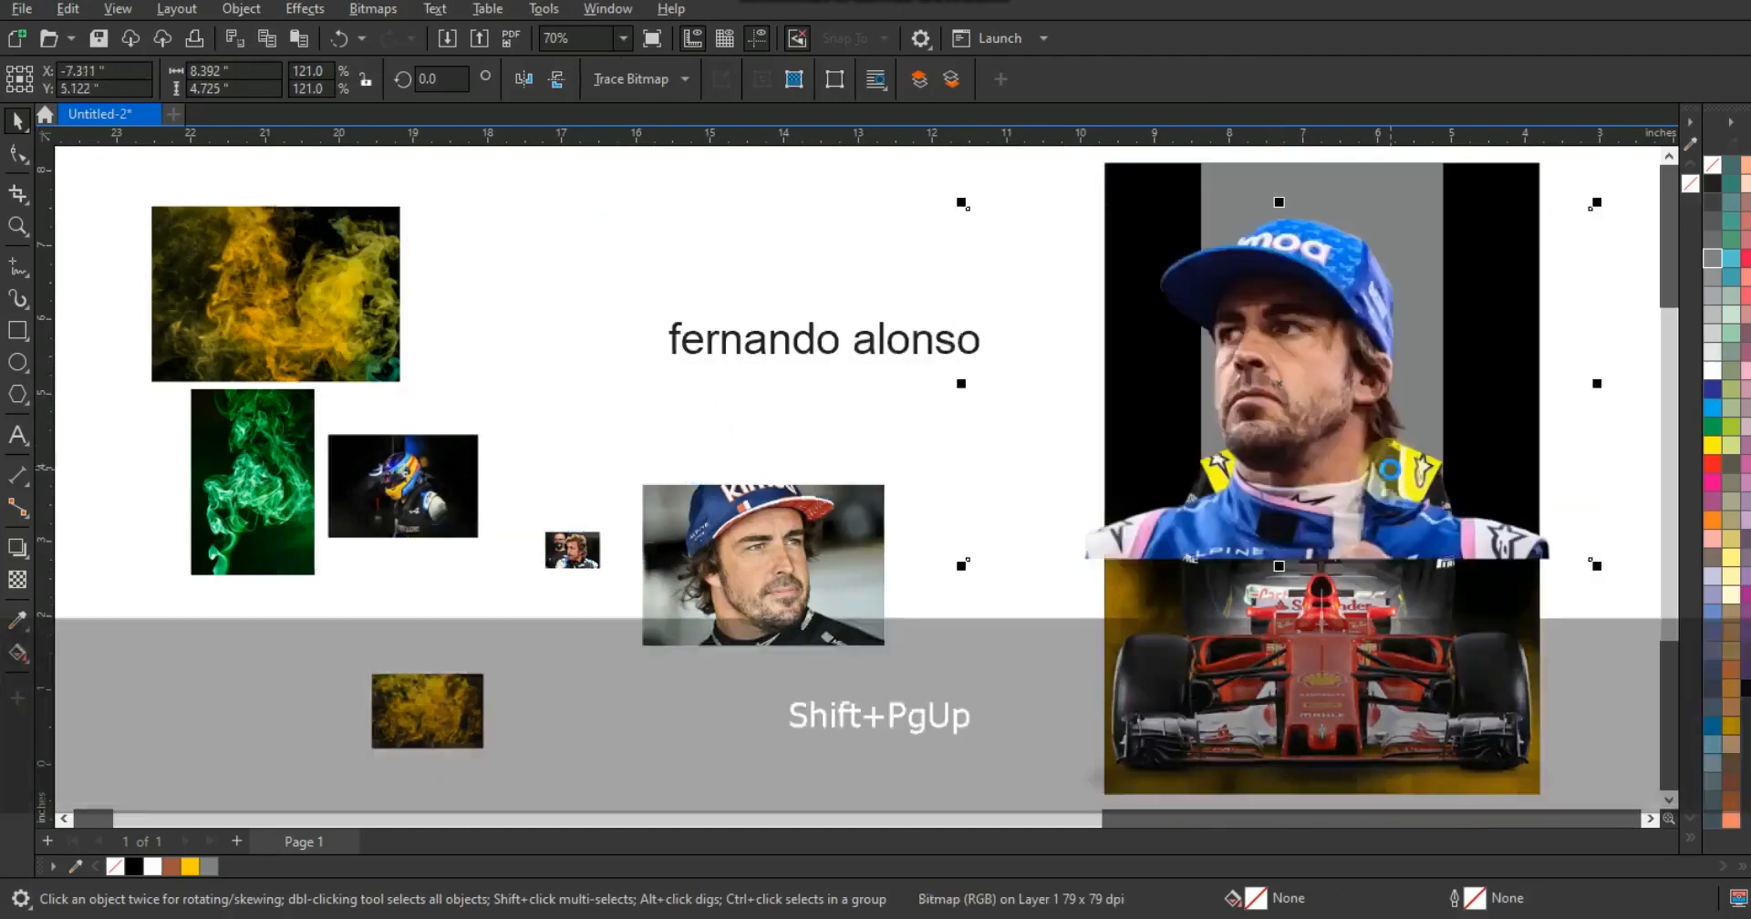
key(ctrl+Page_Down)
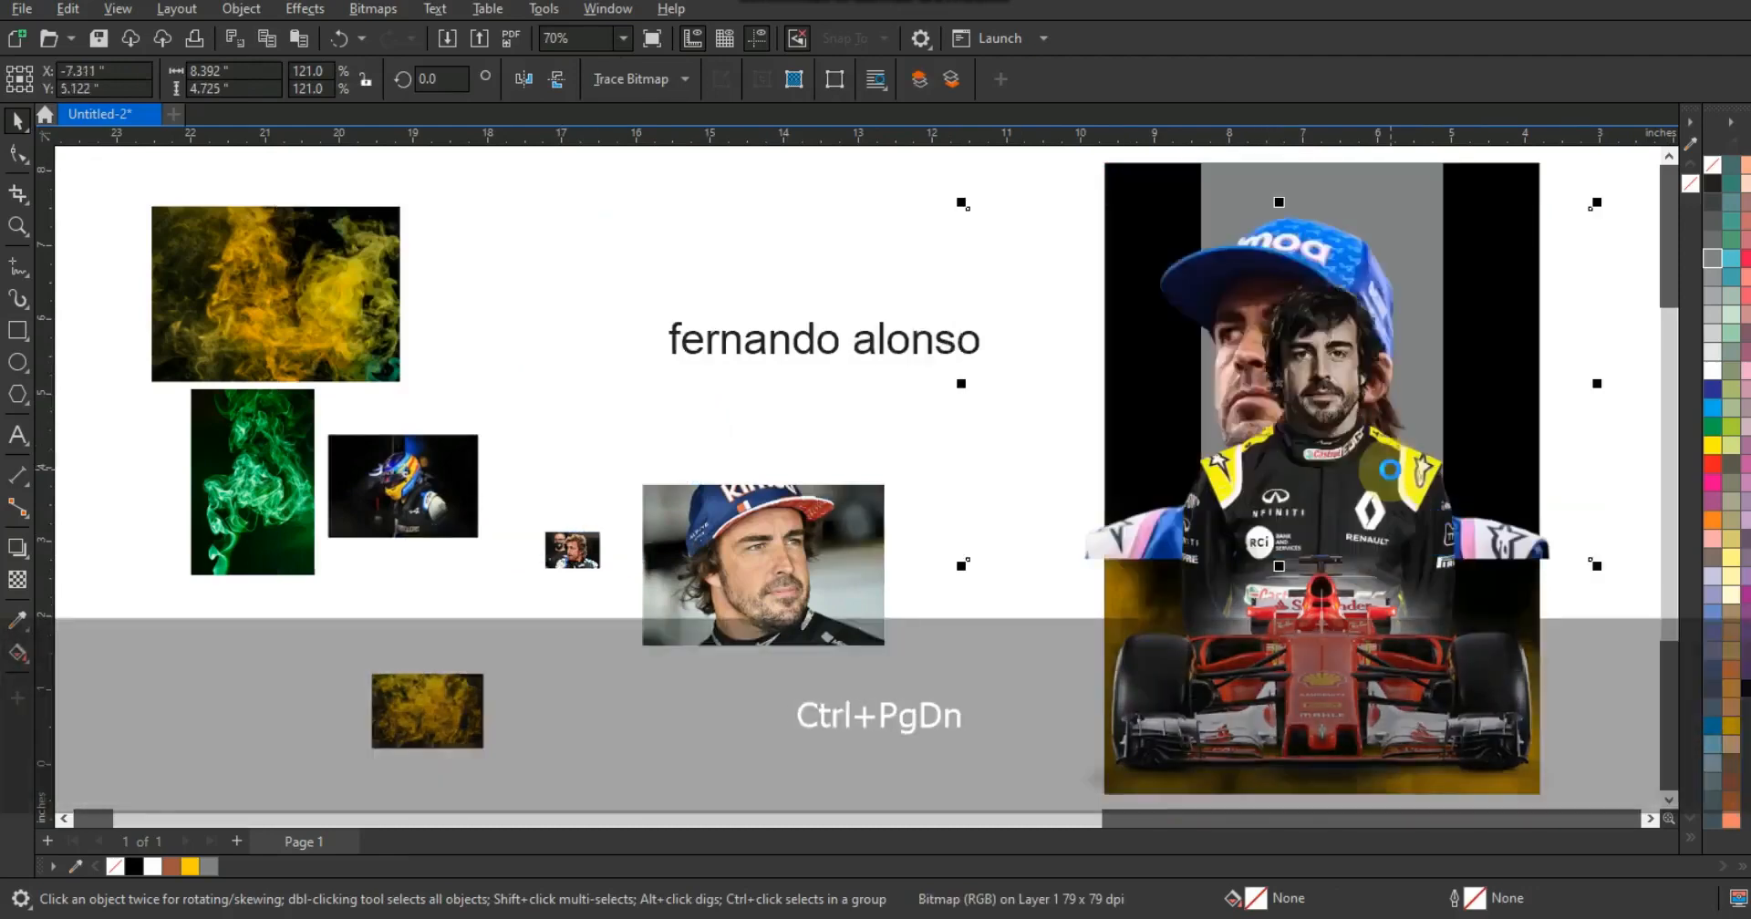
- Shift the blue-cap photo slightly up and to the left
drag(1598, 564, 1543, 542)
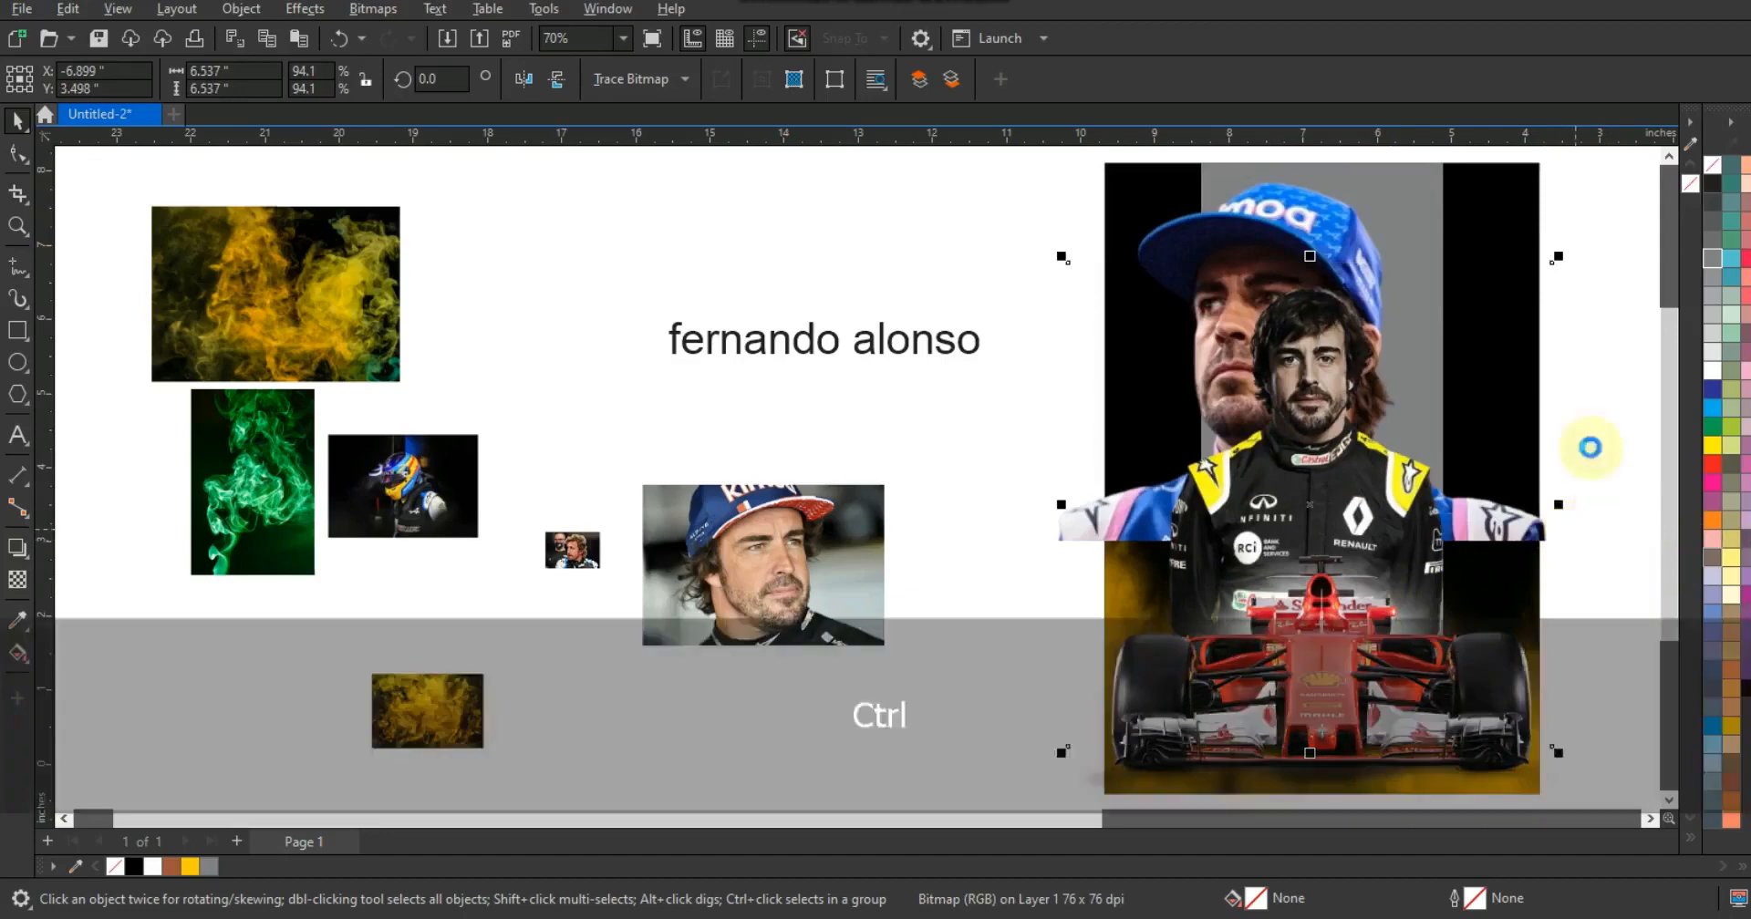
key(ctrl+z)
drag(1114, 221, 1105, 232)
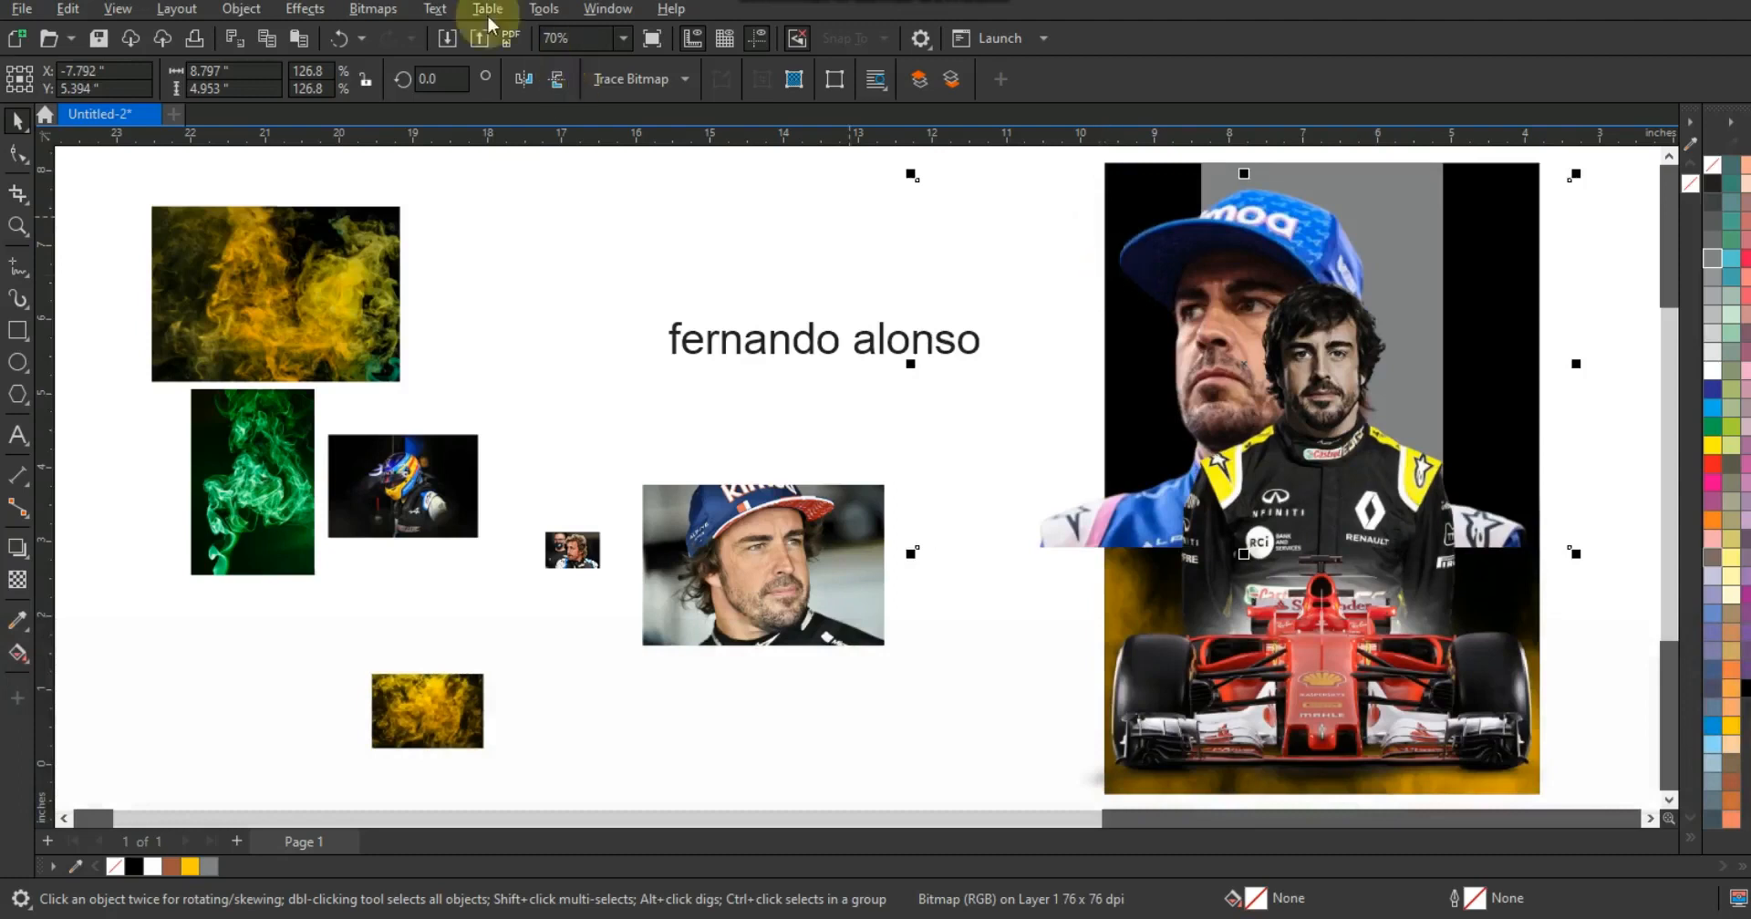
- Convert the blue-cap photo to a 300 dpi Grayscale (8-bit) bitmap
click(363, 11)
click(380, 36)
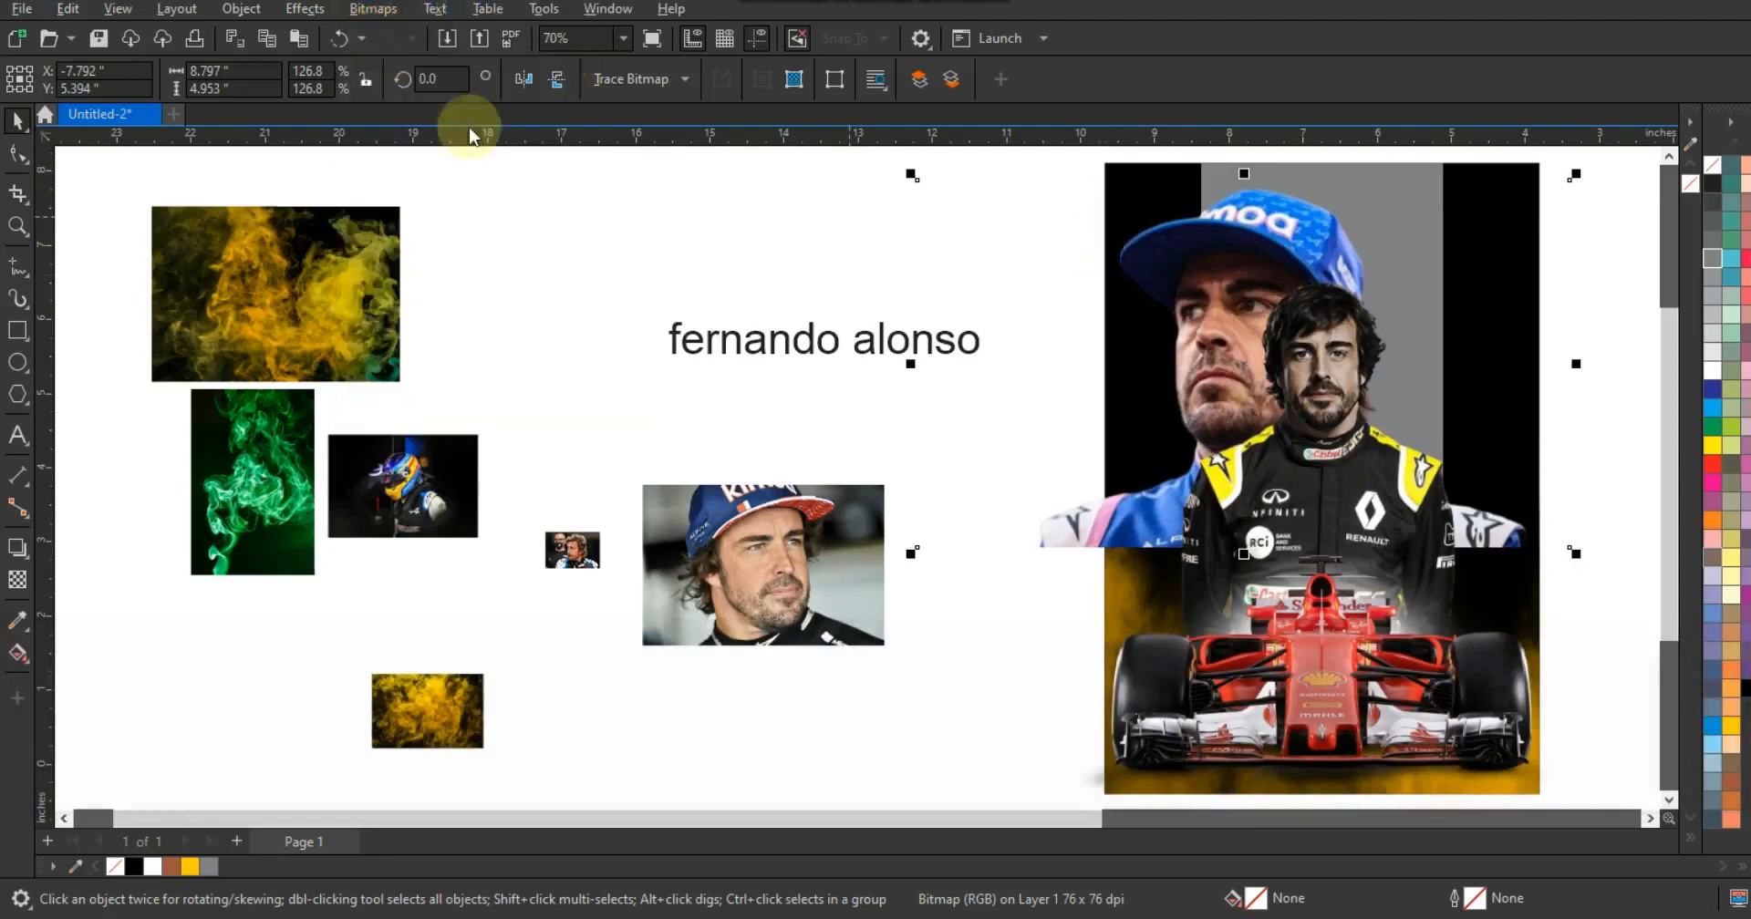
click(868, 394)
click(868, 393)
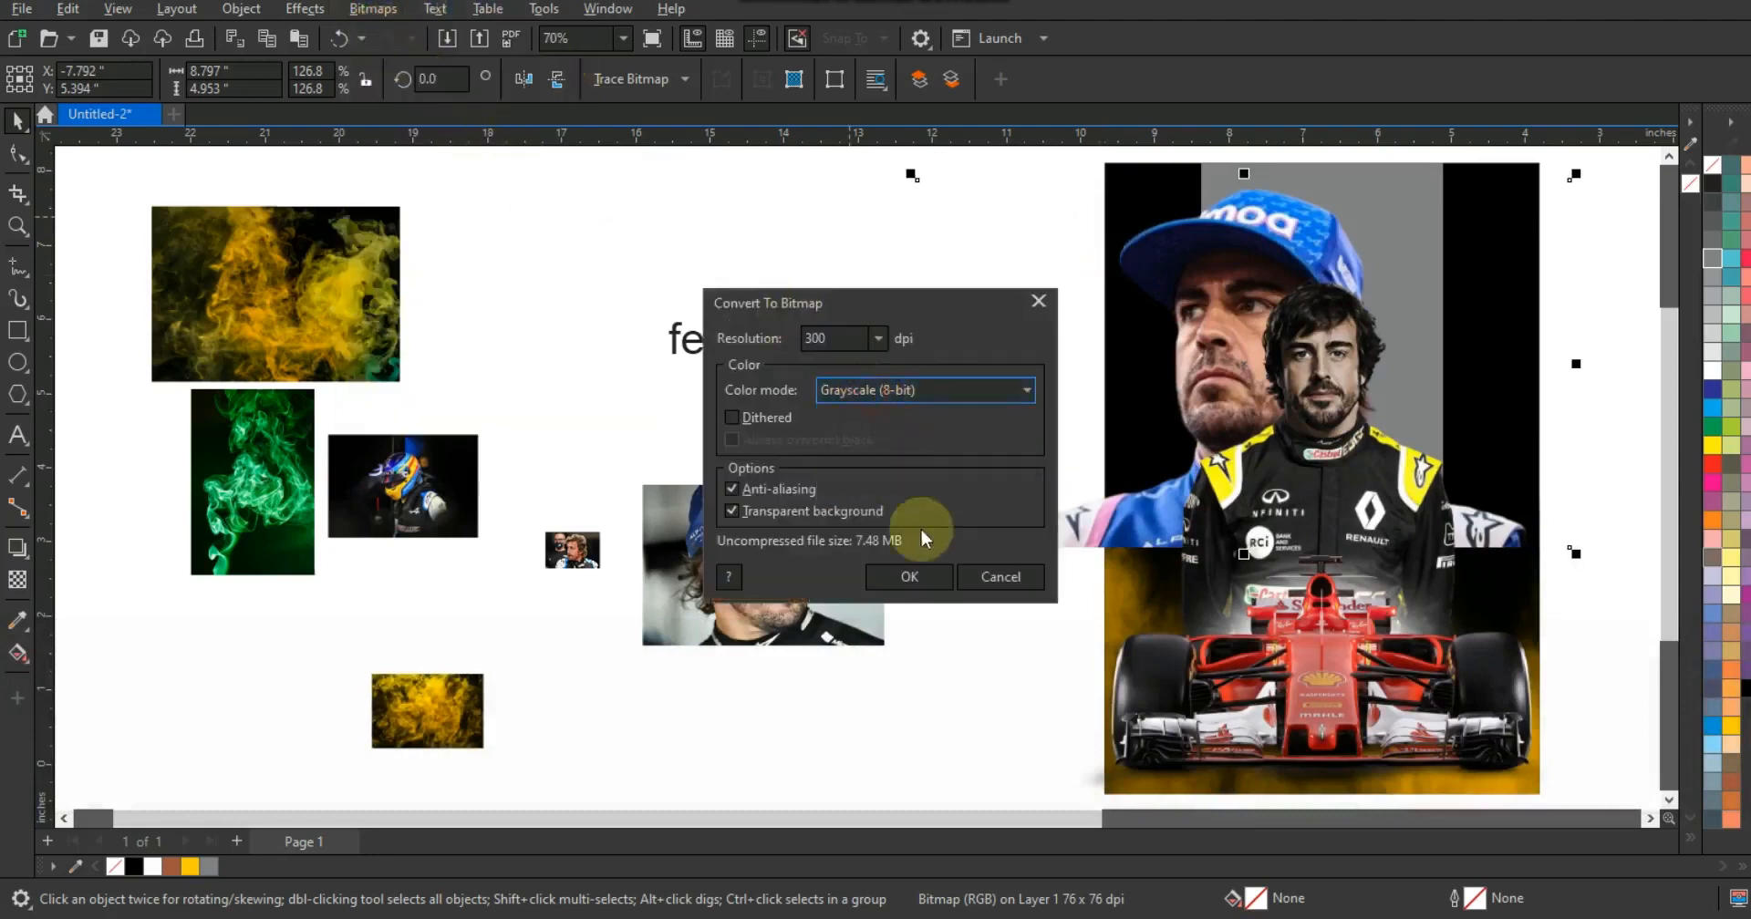
click(905, 575)
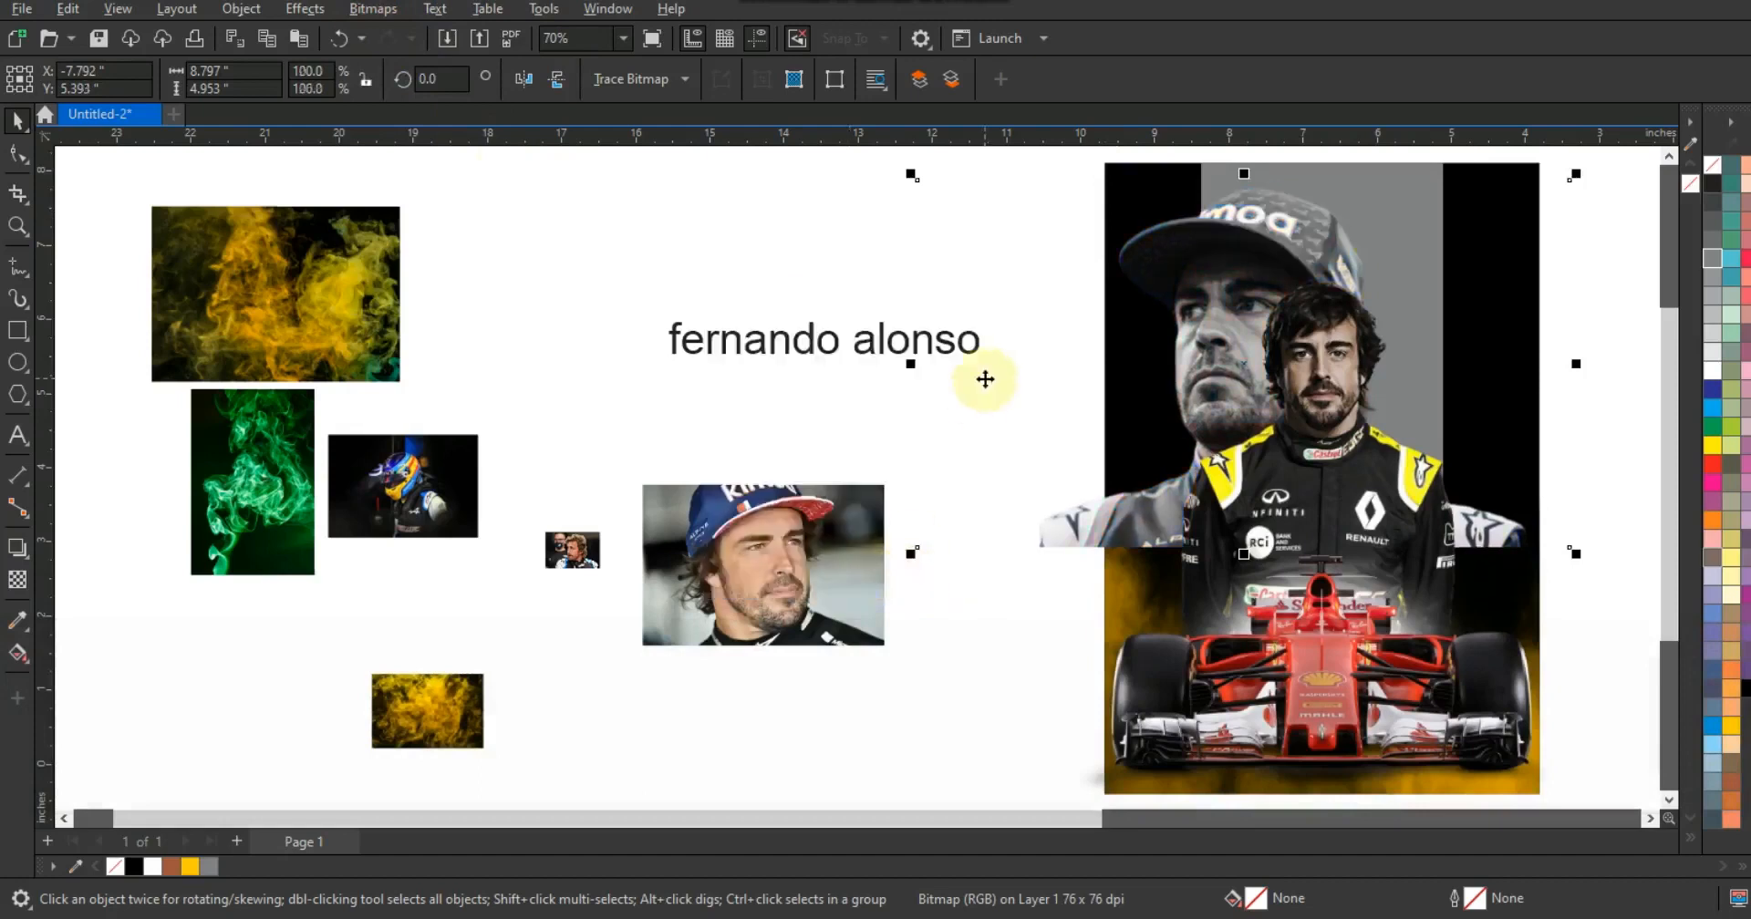
- Apply a Gamma adjustment of 0.56 to the blue-cap photo
click(383, 11)
mouse_move(255, 11)
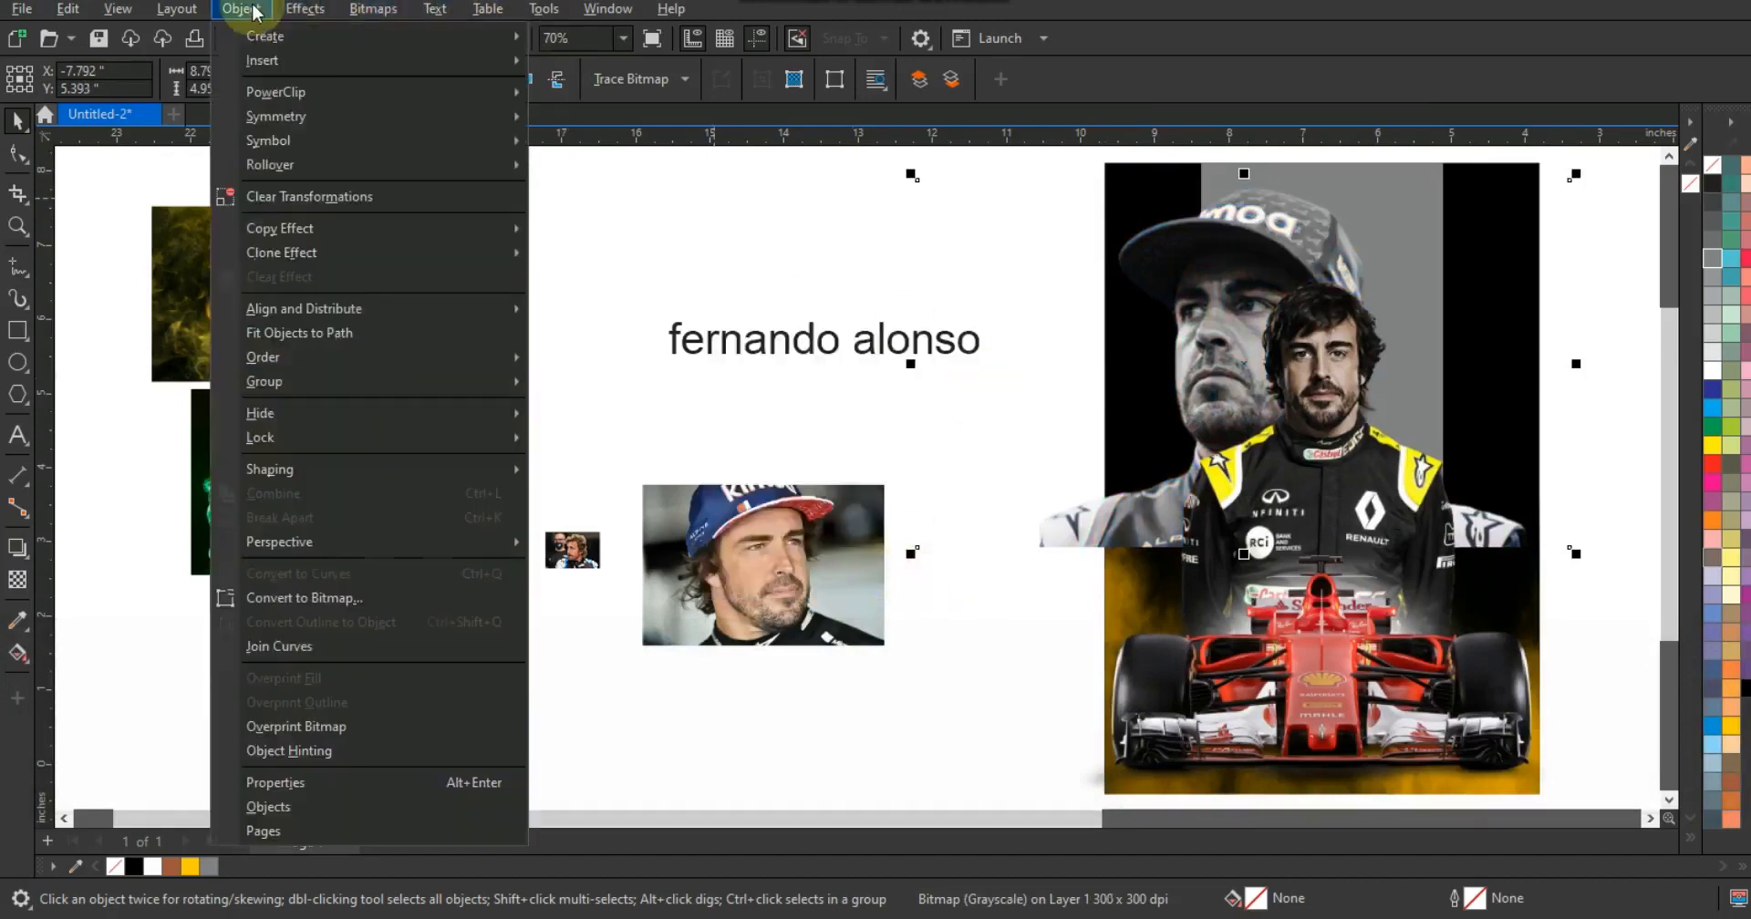
mouse_move(328, 92)
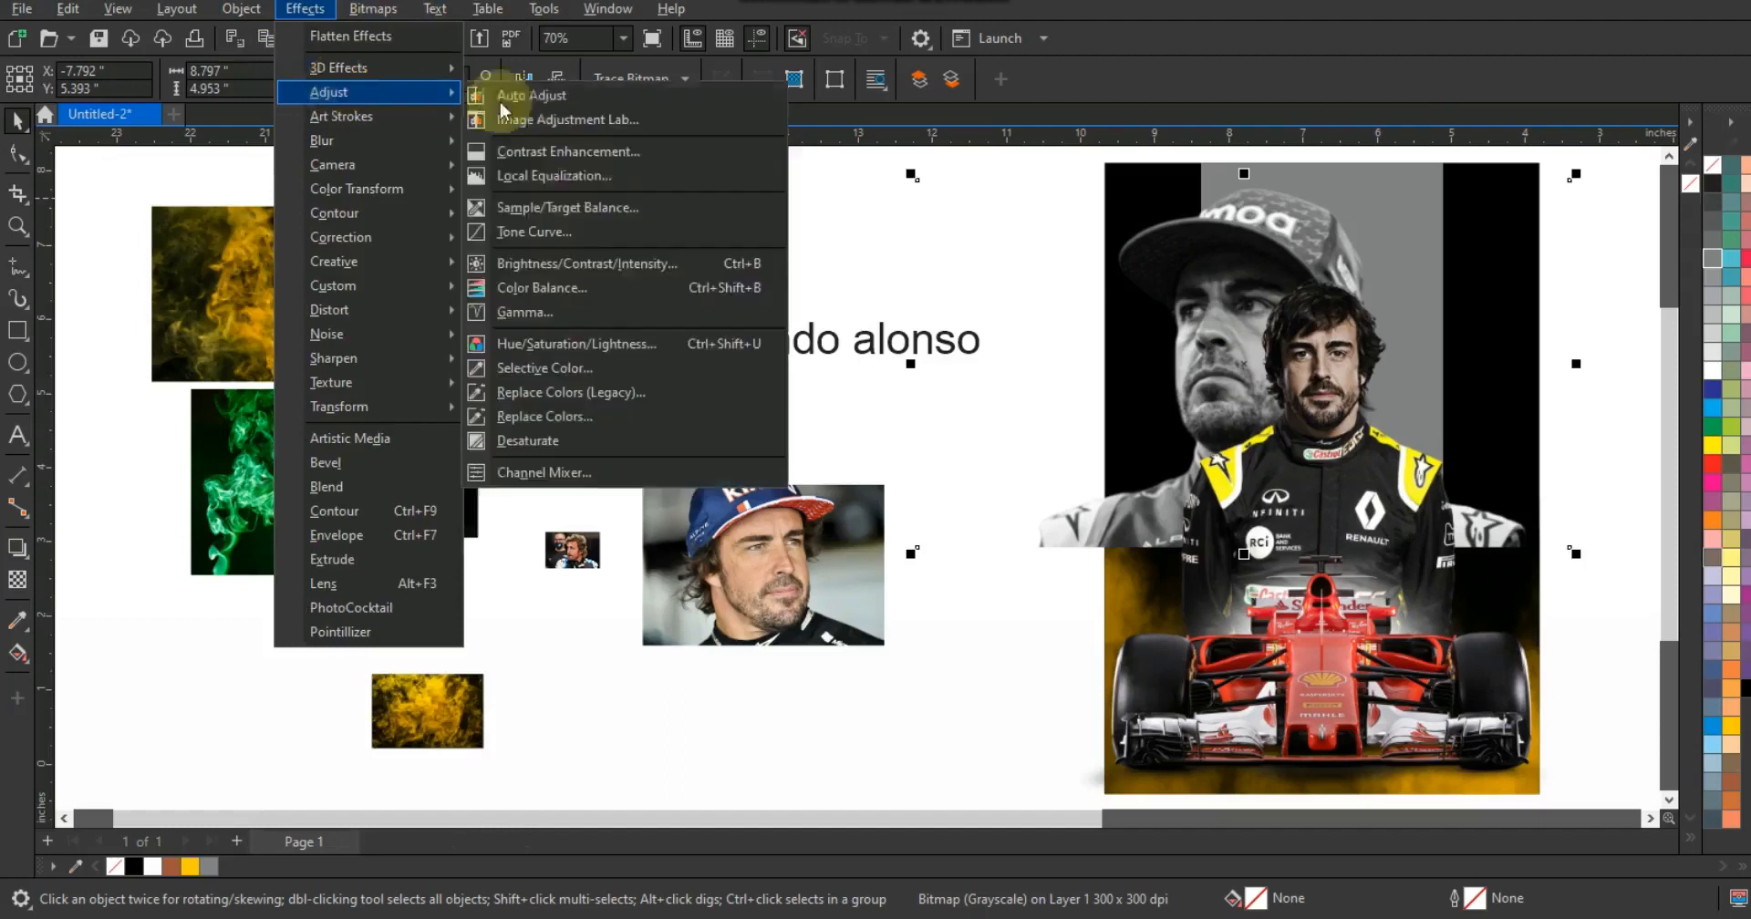
click(551, 311)
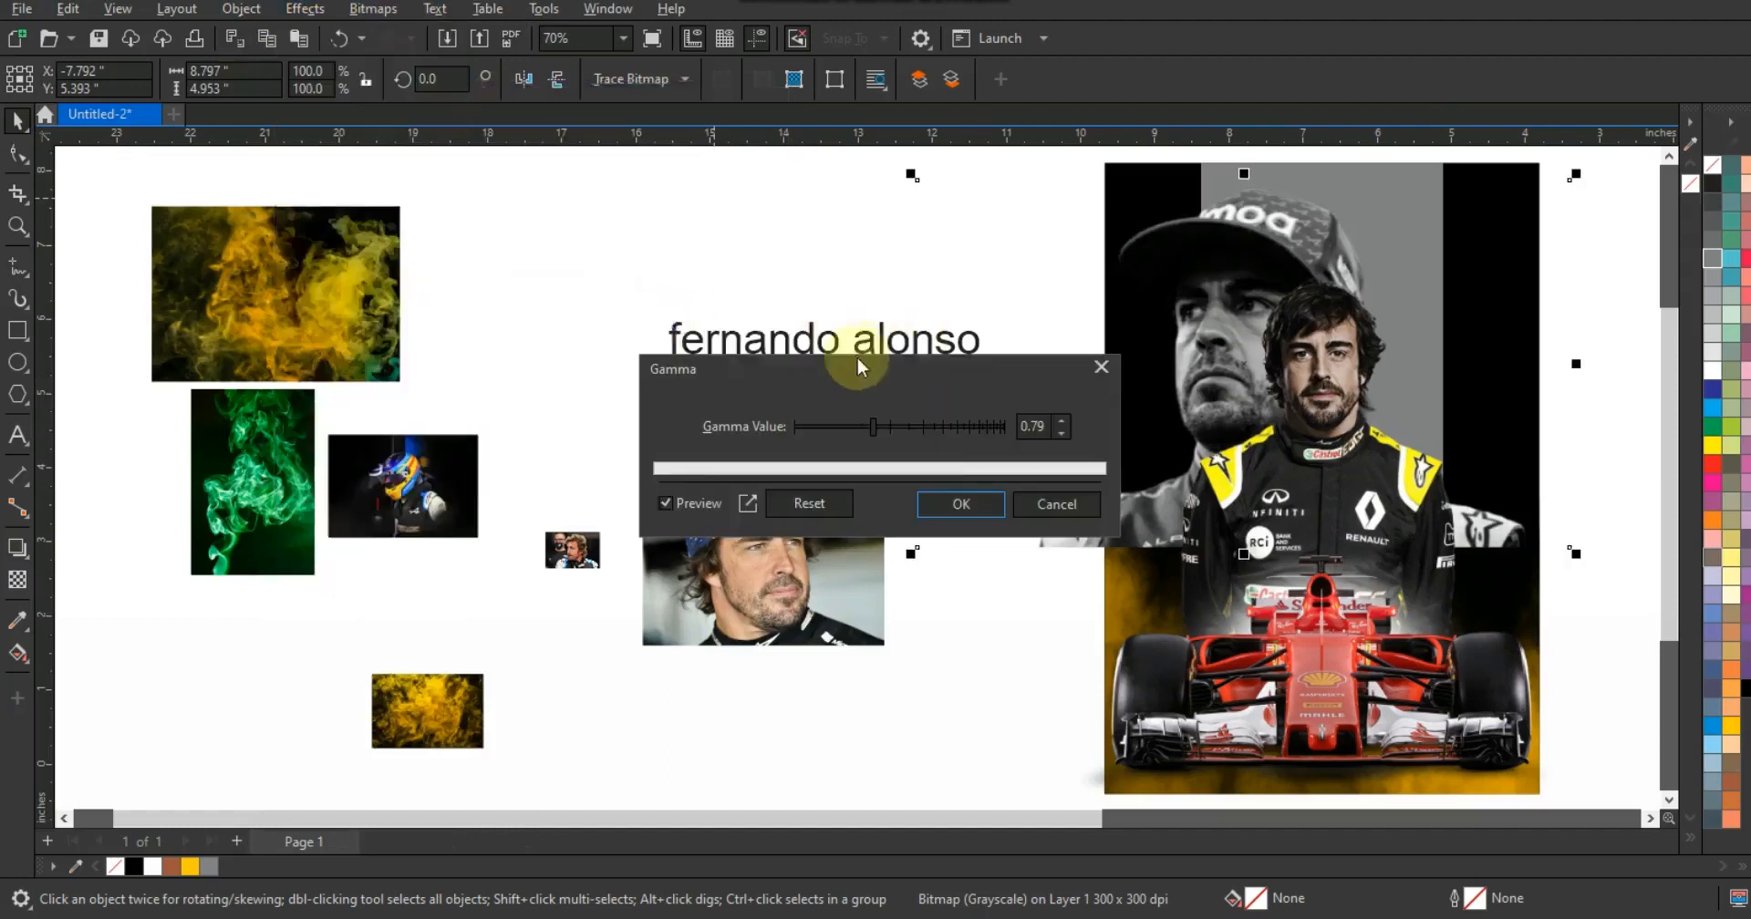
drag(874, 429, 851, 427)
drag(853, 425, 858, 424)
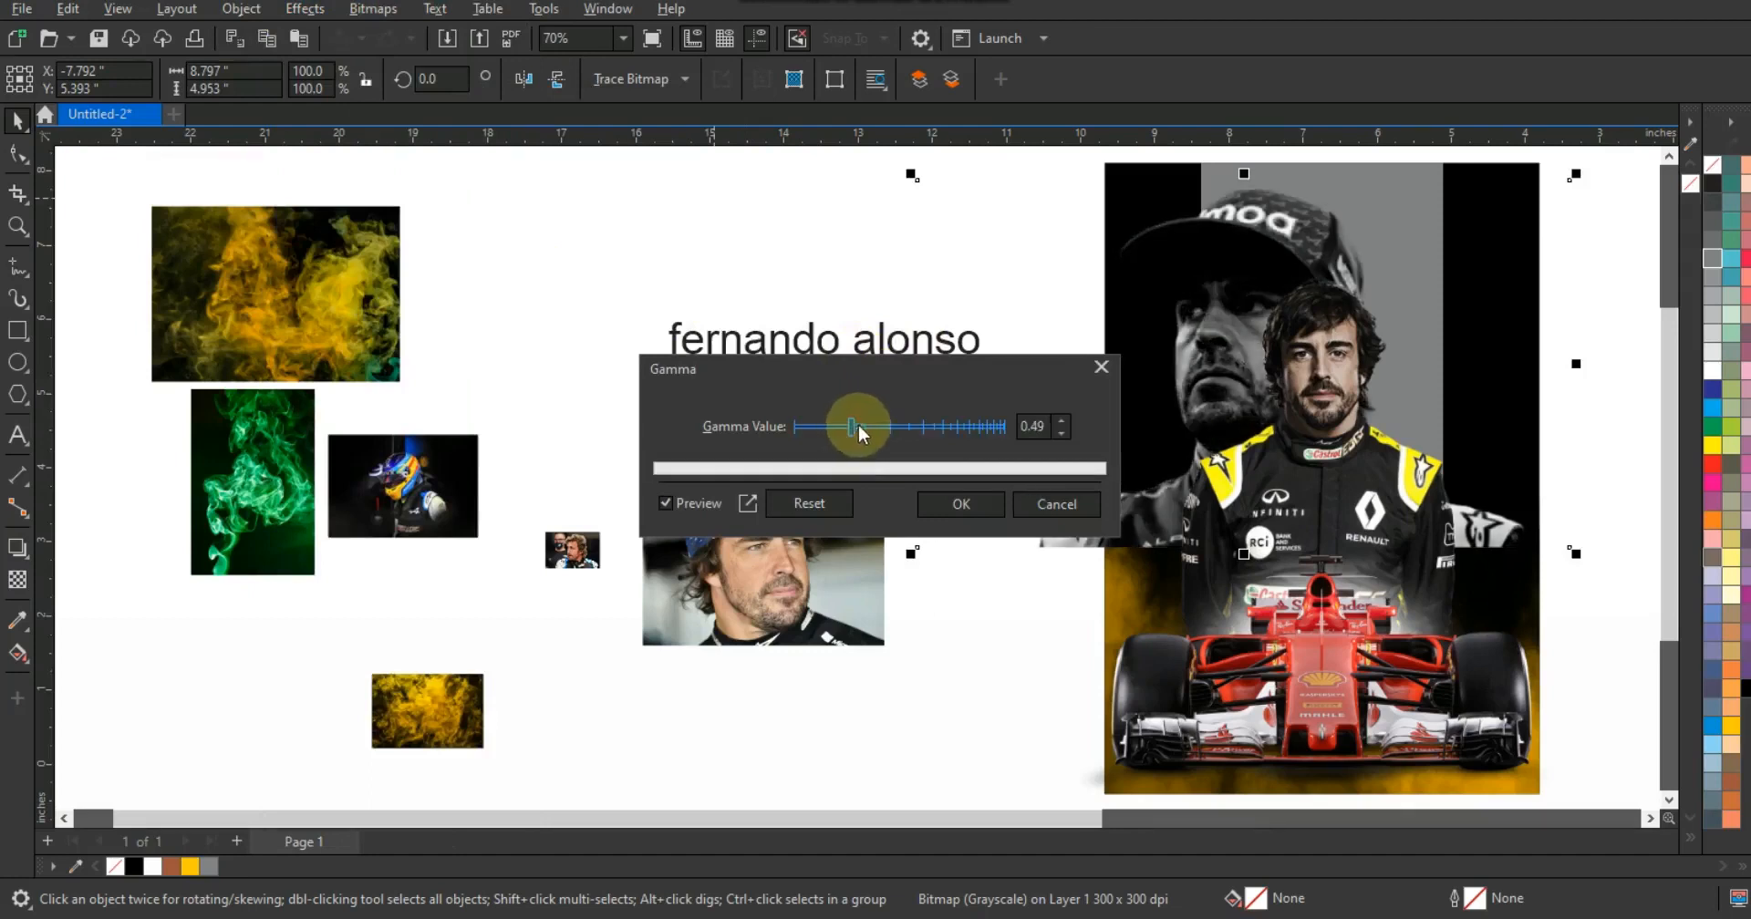
click(962, 502)
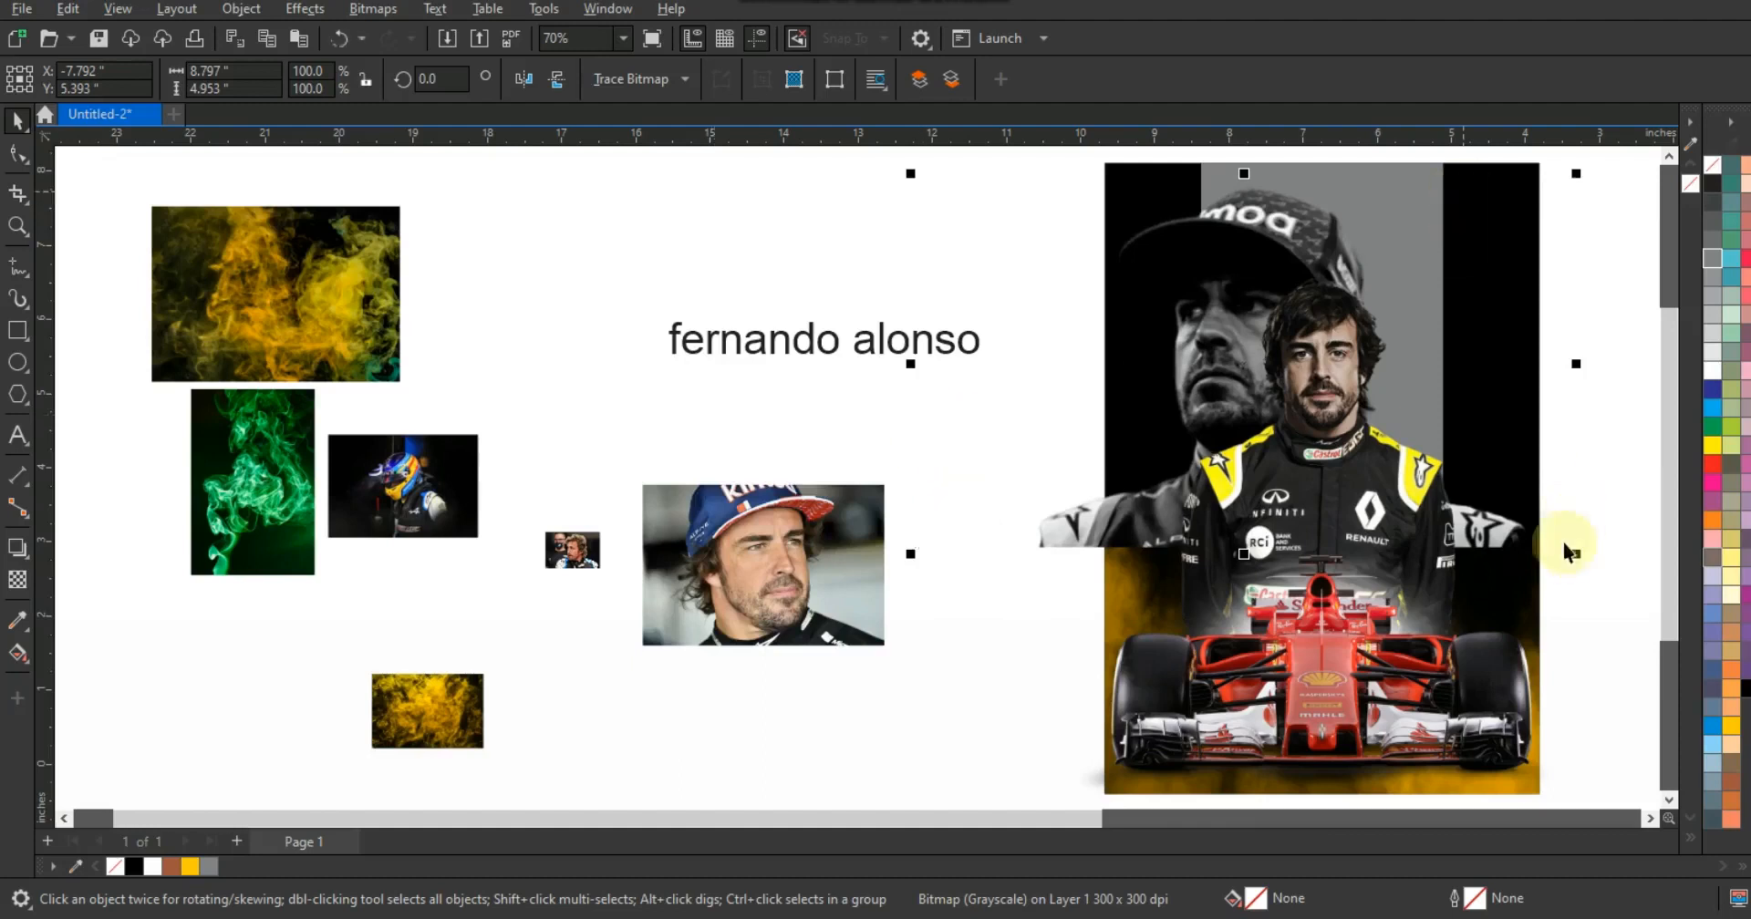
- Apply a fountain transparency to the blue-cap photo, fading toward its lower part
click(18, 580)
drag(1263, 402, 1257, 540)
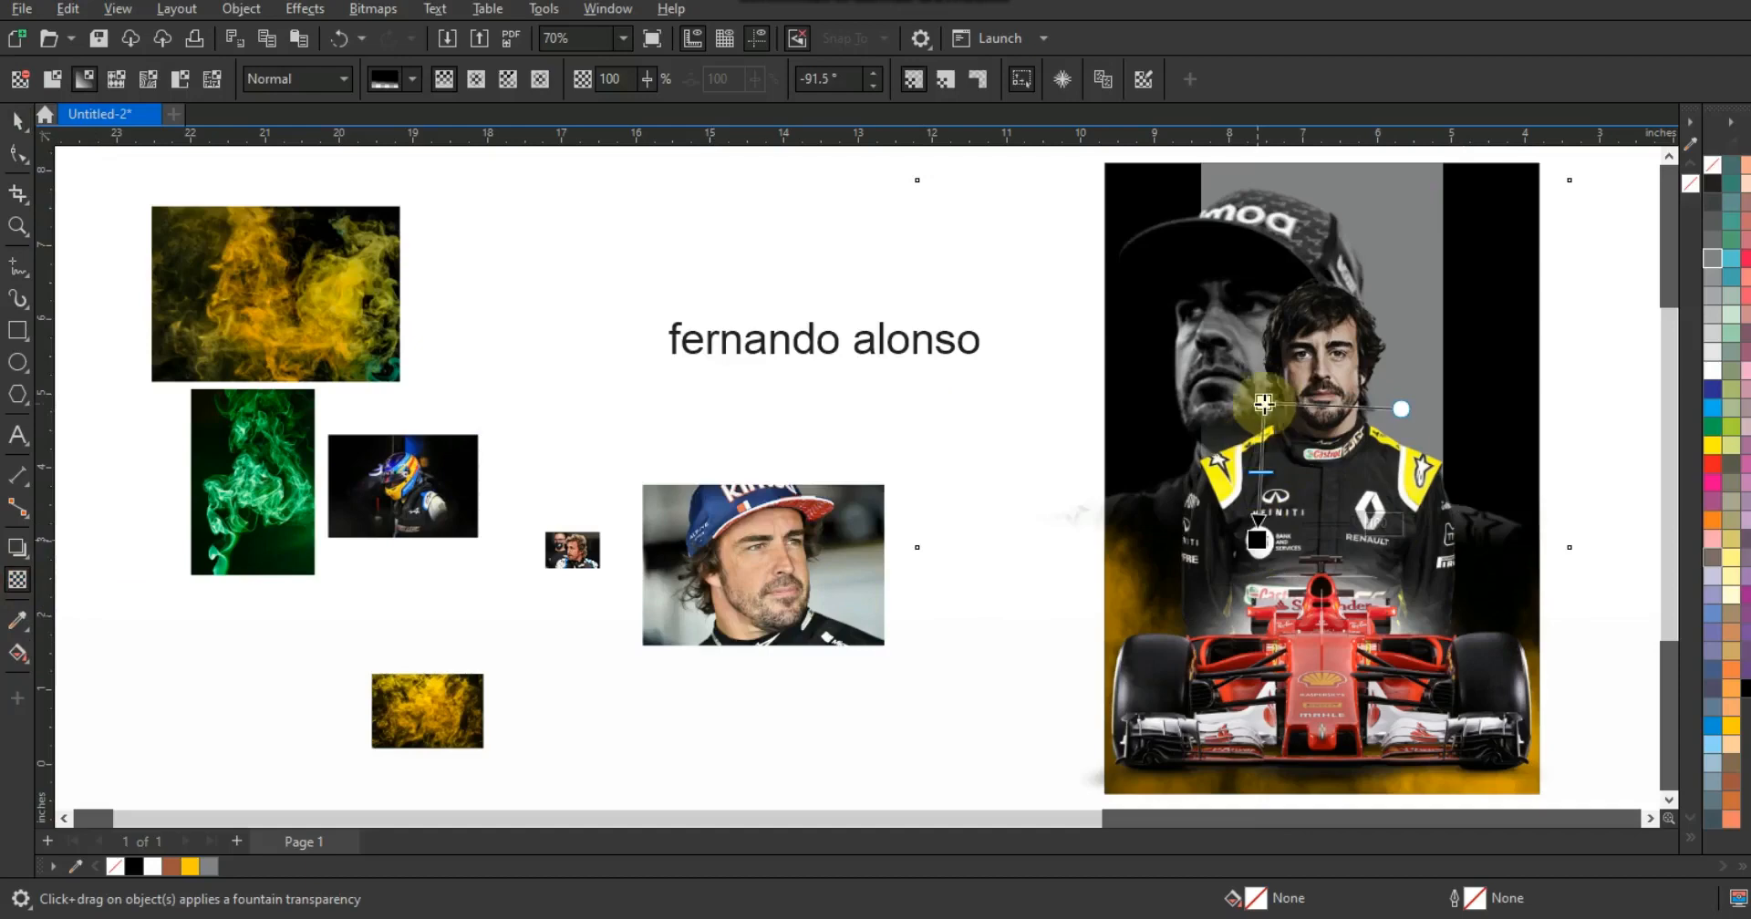
click(17, 118)
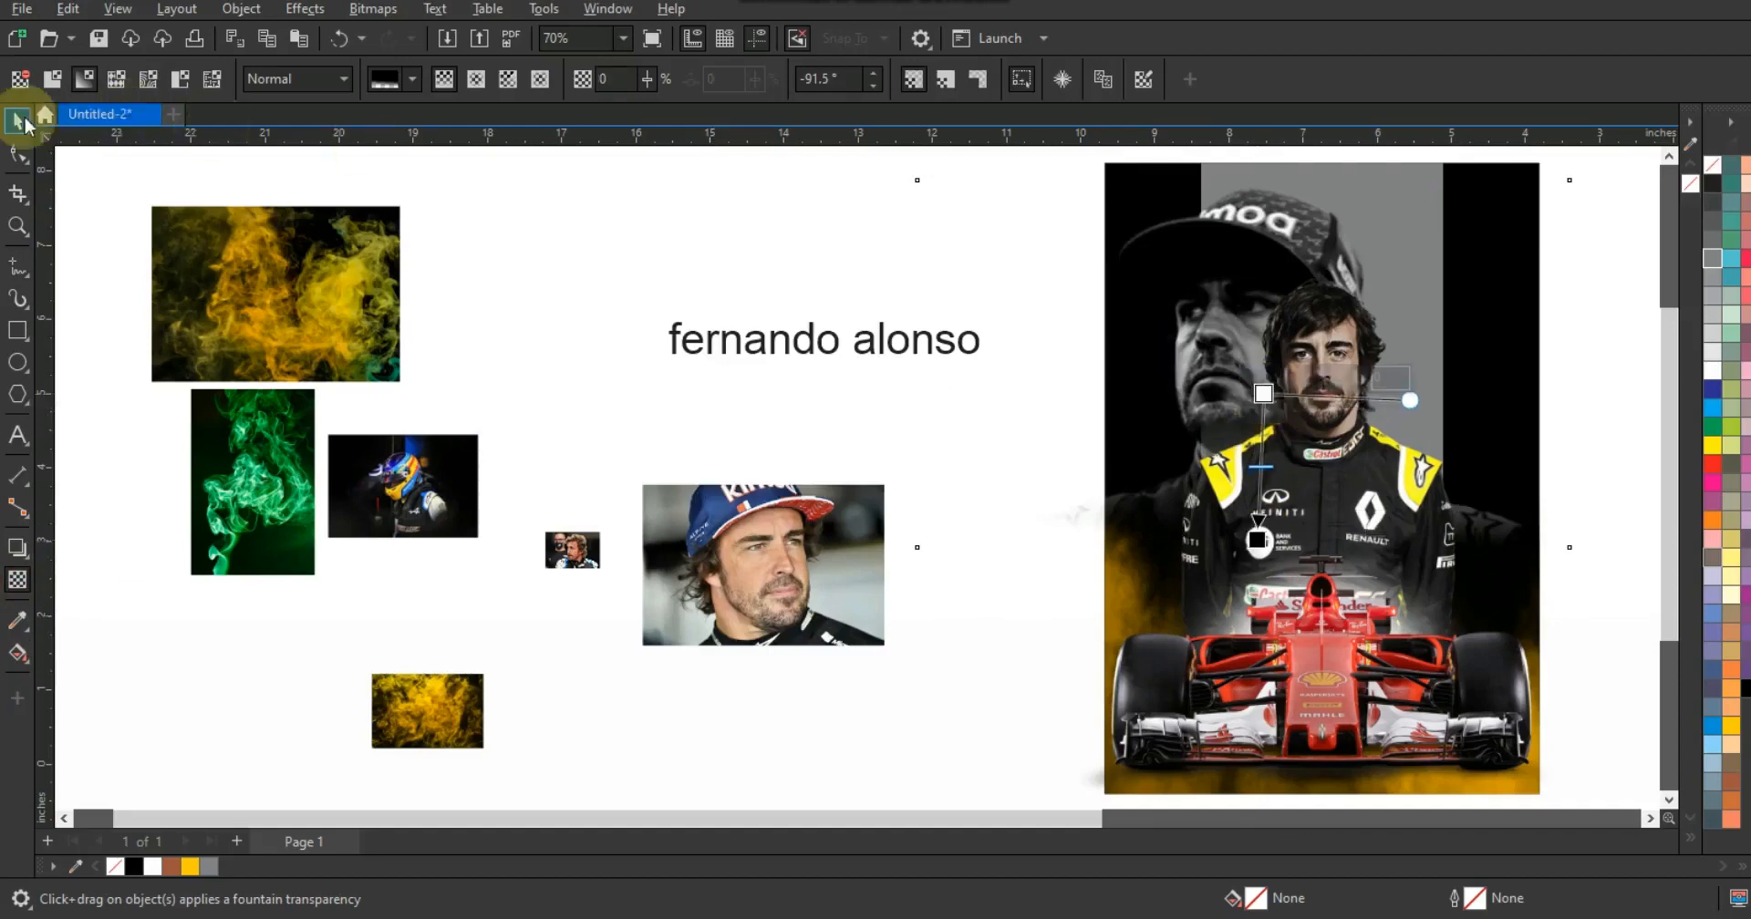
click(1174, 292)
key(space)
click(1196, 269)
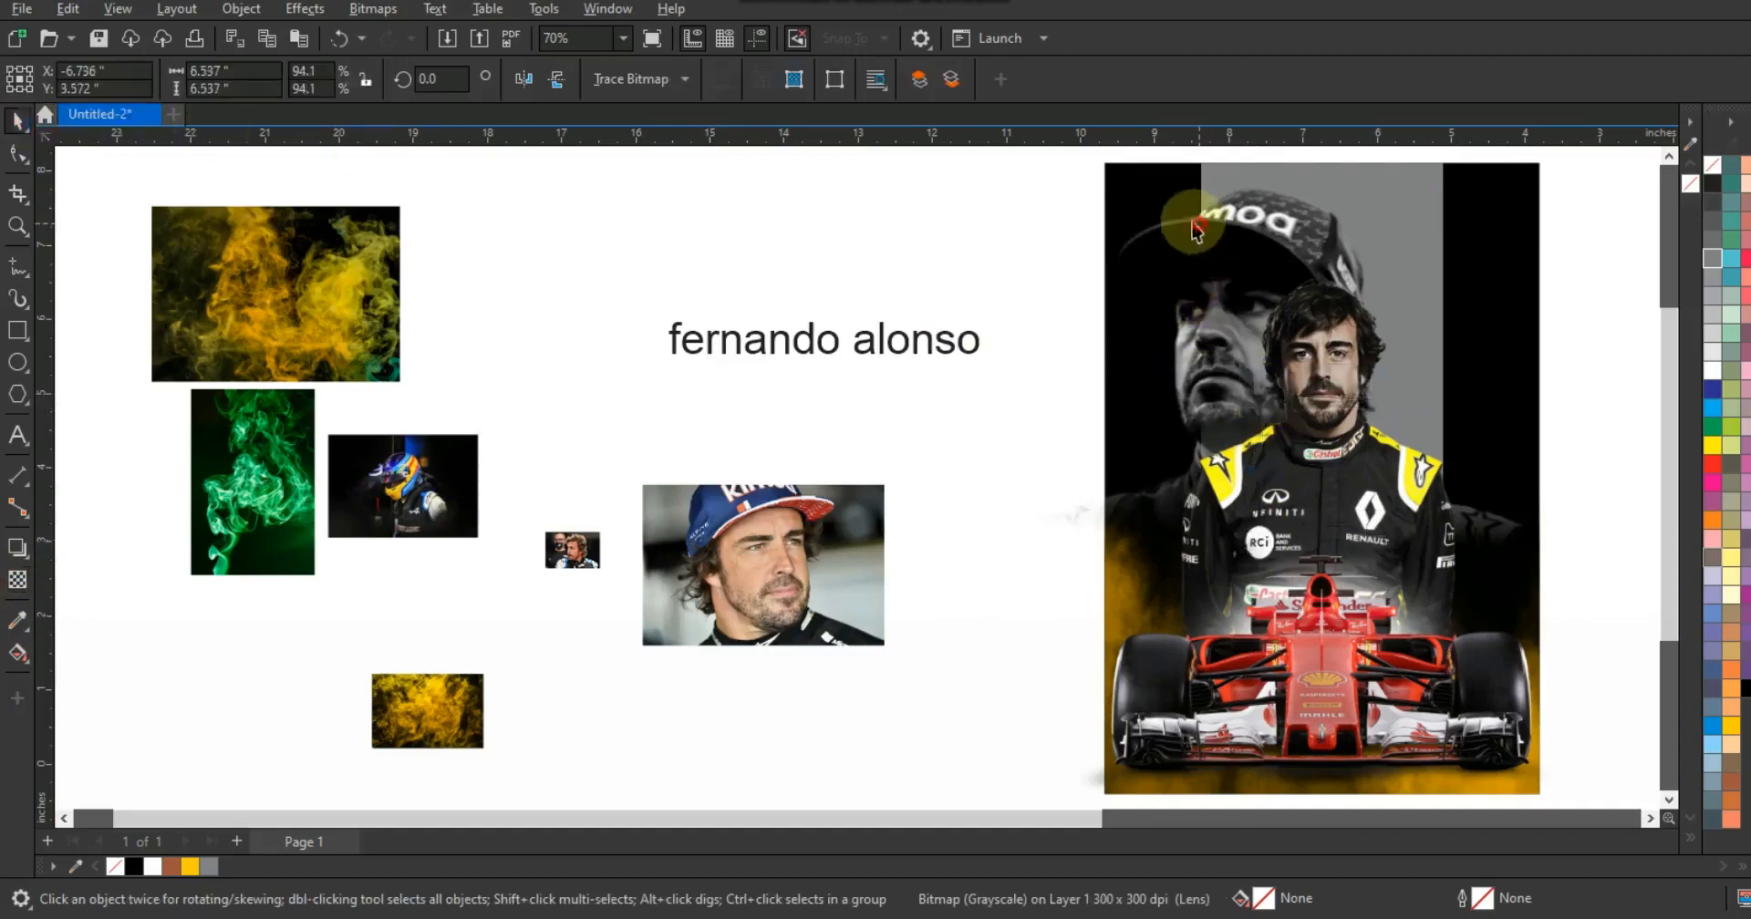
drag(1200, 234, 1157, 216)
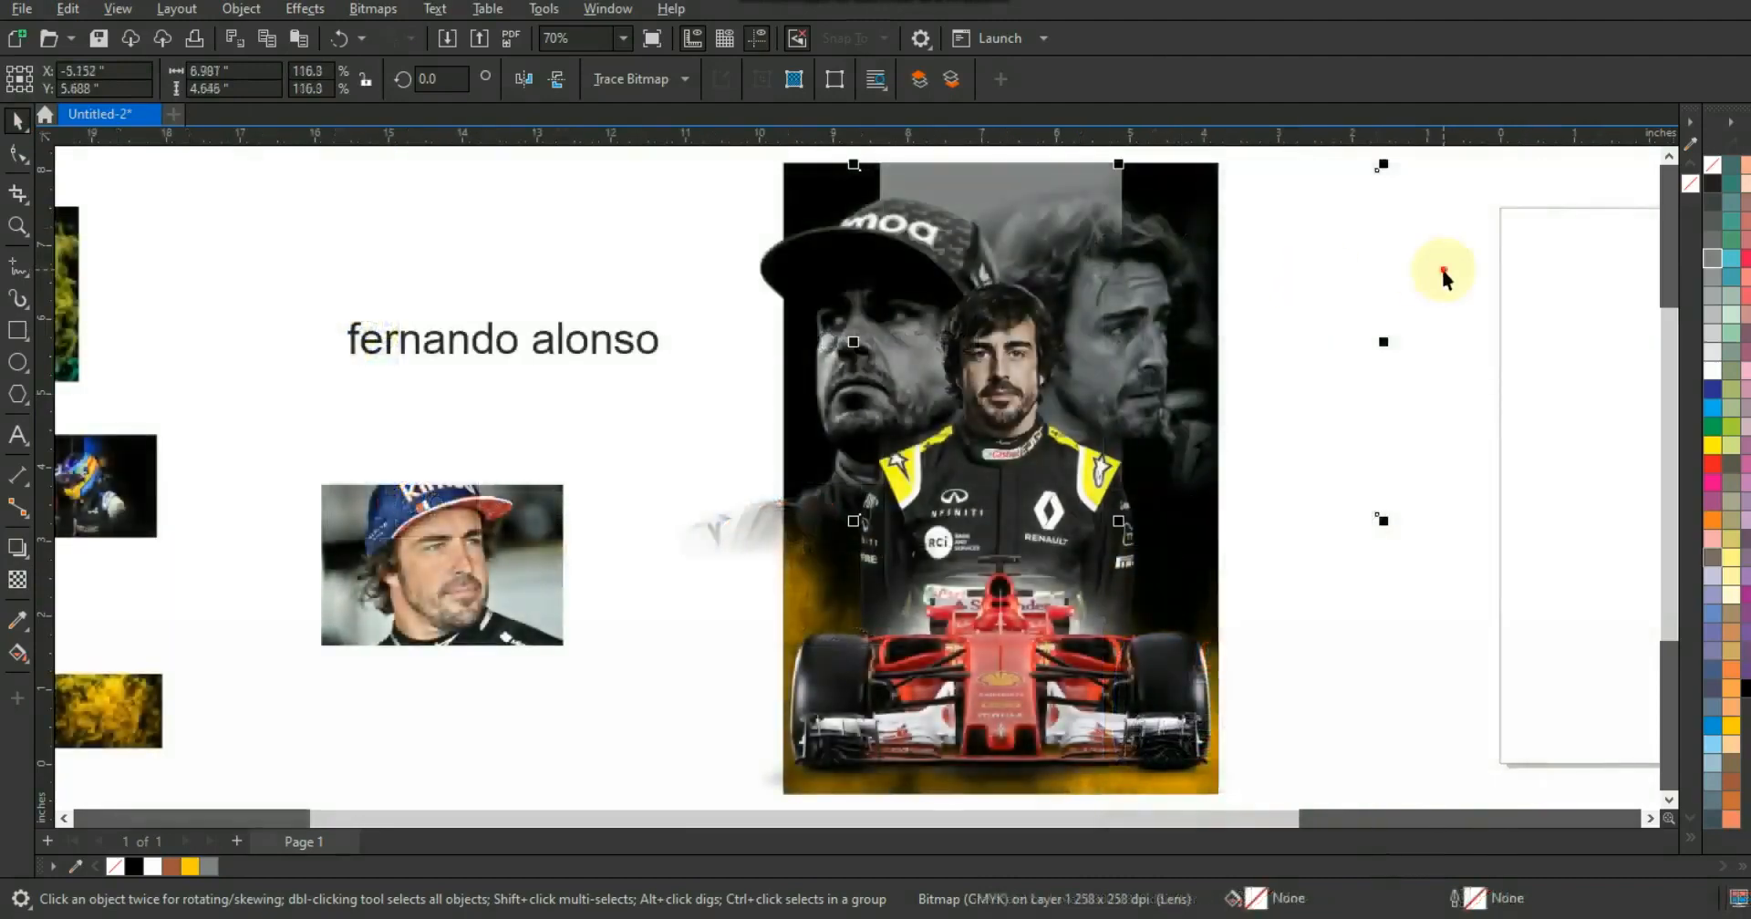
key(Escape)
- Delete the race car and the Renault driver photo from the poster
scroll(1076, 379, down, 2)
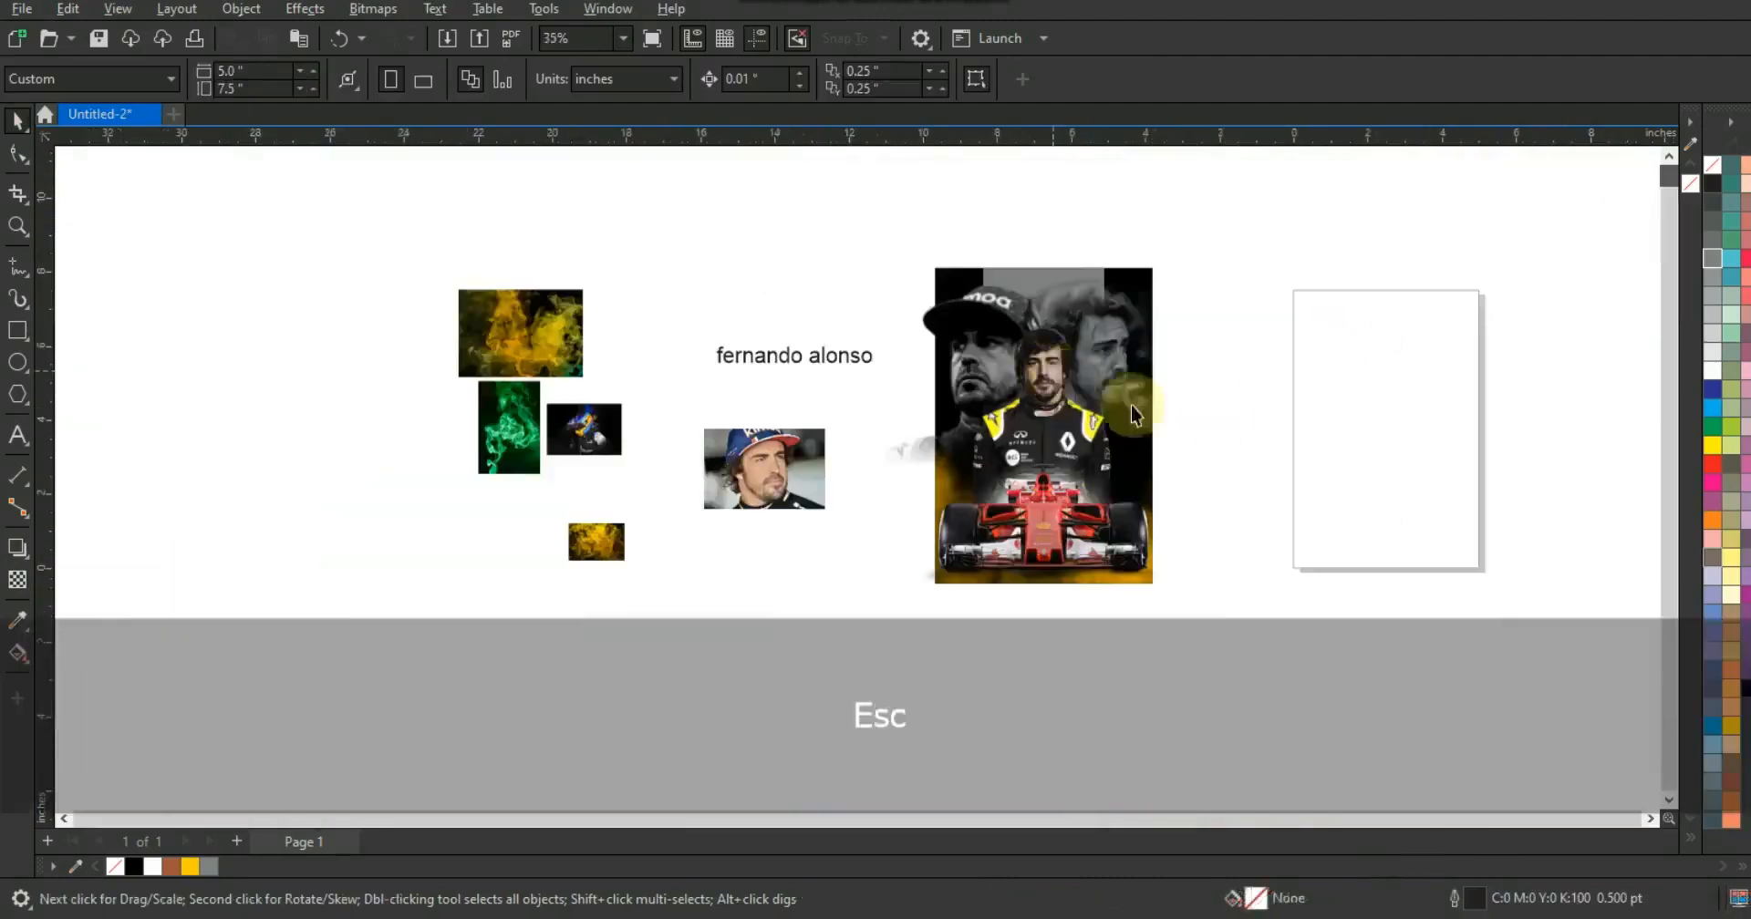
drag(1284, 667, 894, 341)
drag(870, 268, 870, 268)
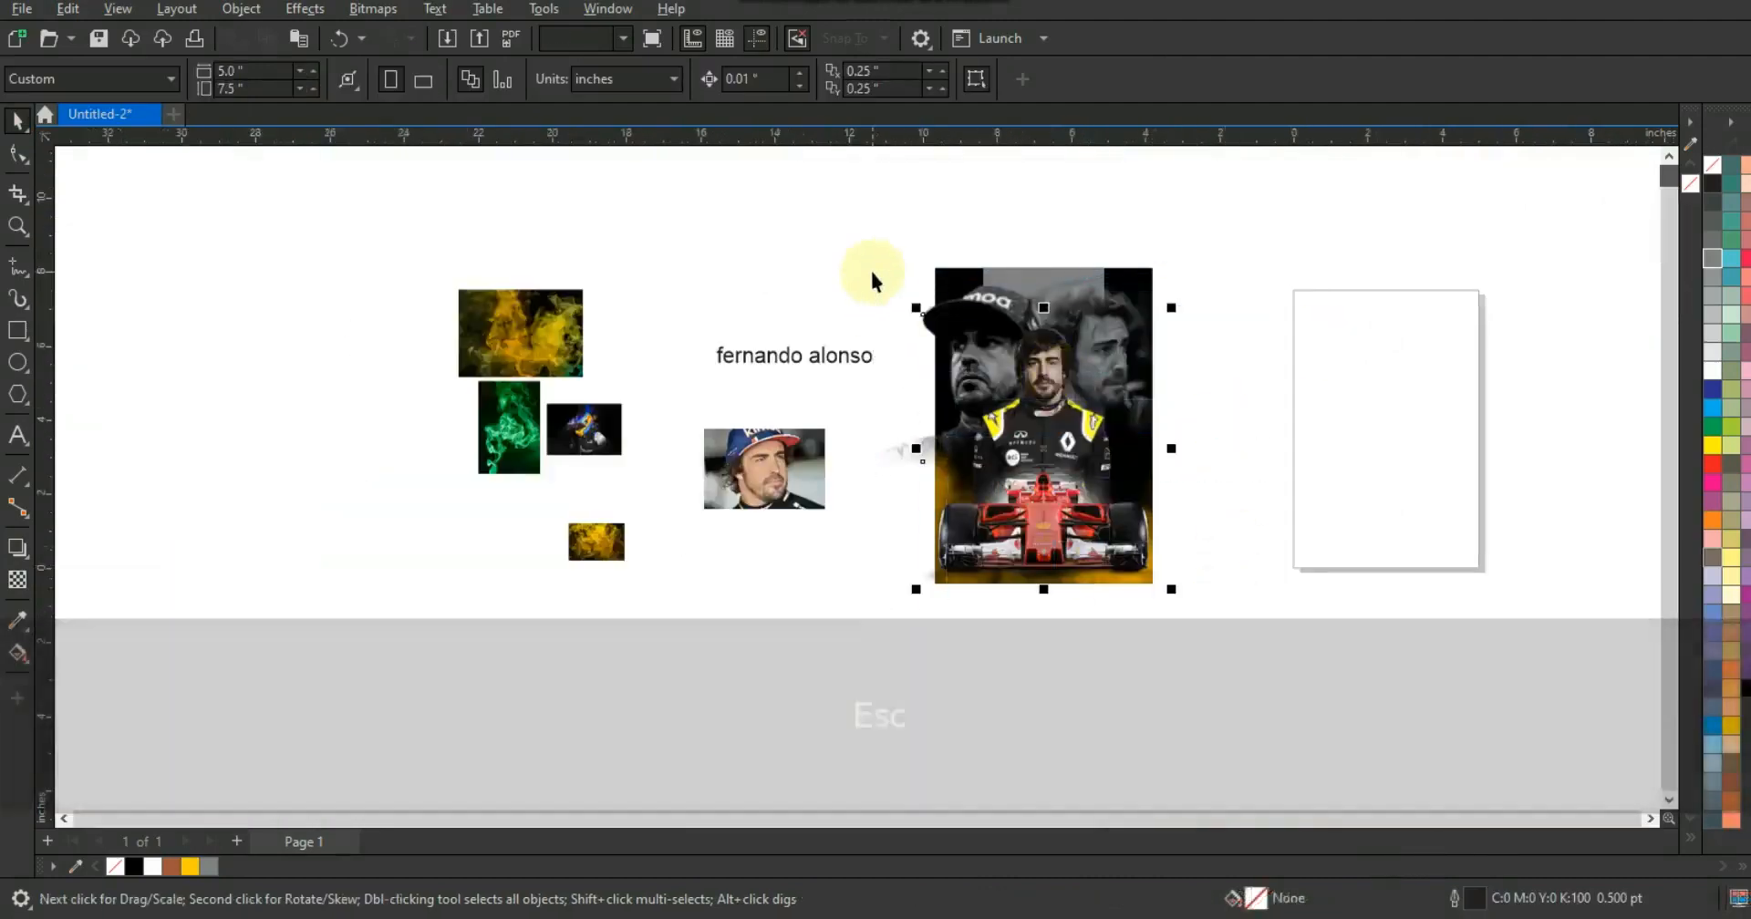
key(Delete)
key(ctrl+z)
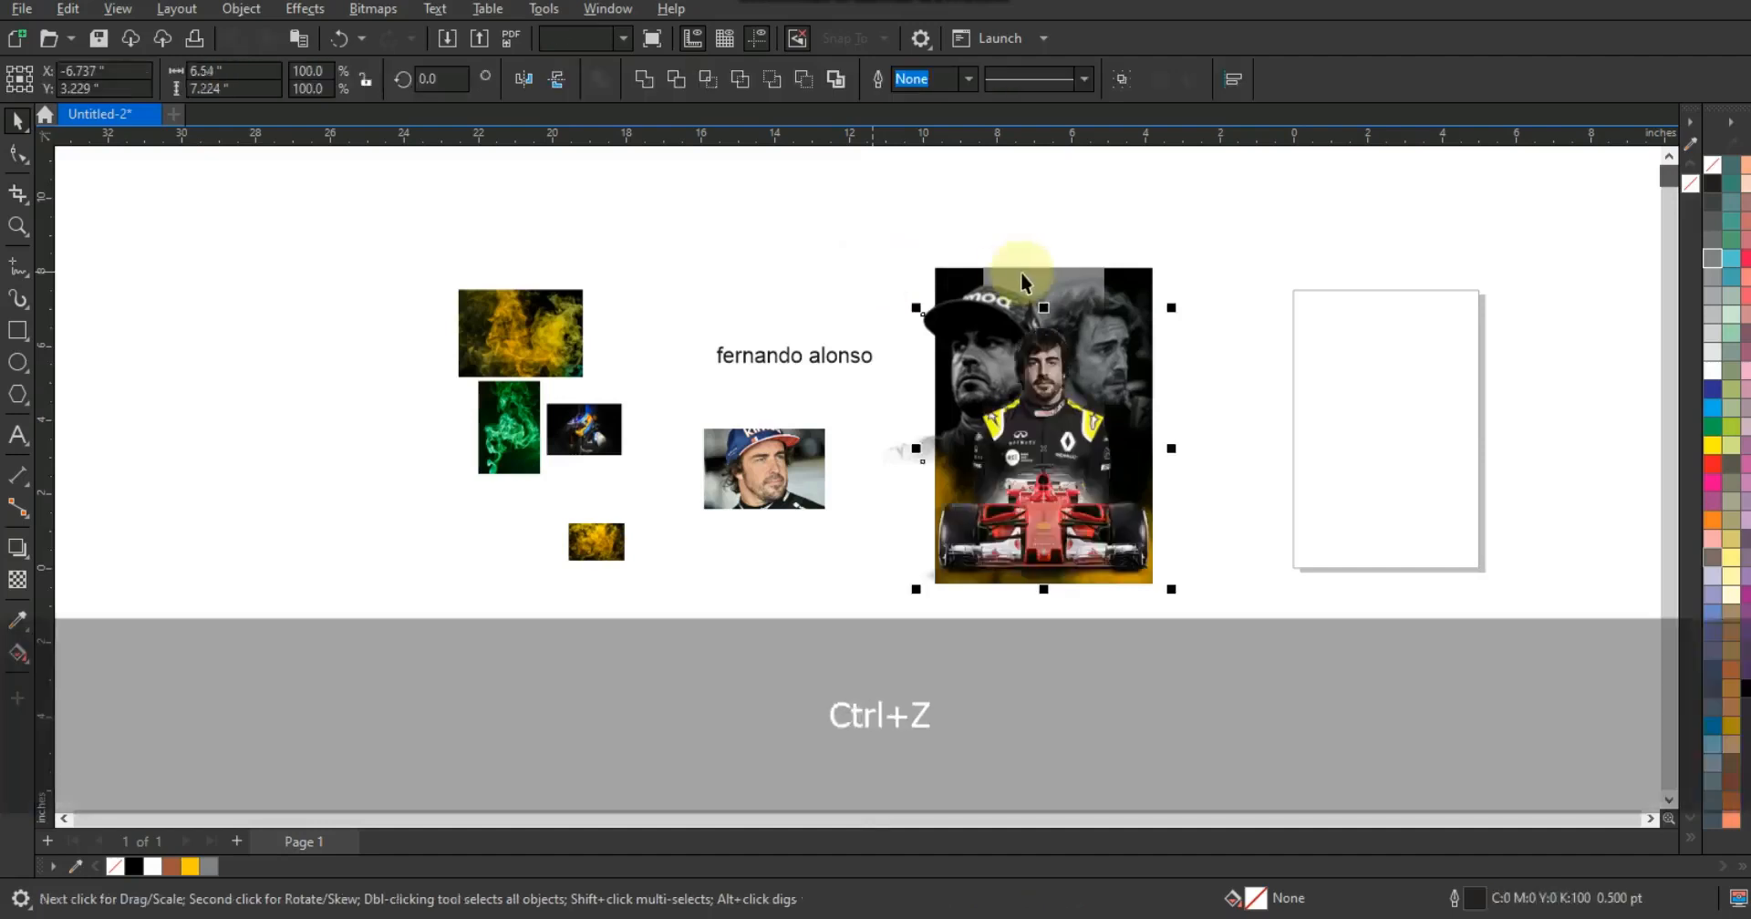
key(Delete)
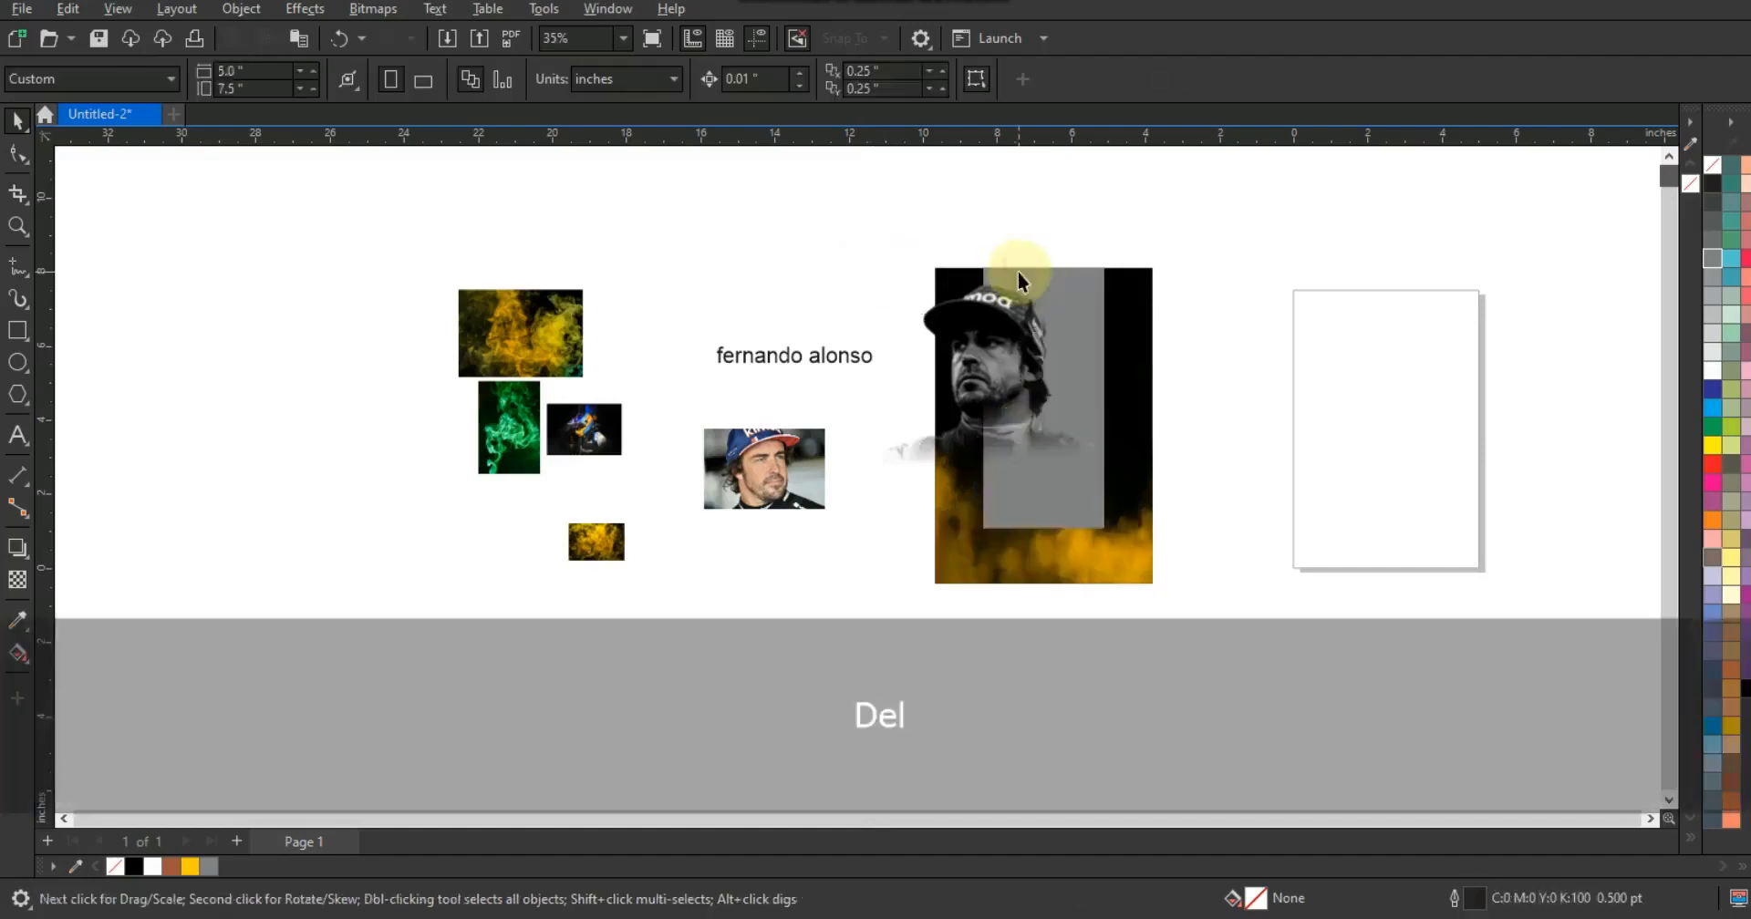
- Undo the deletion to restore the race car and the Renault driver photo on the poster
key(ctrl+z)
shift+click(946, 310)
key(Delete)
key(ctrl+z)
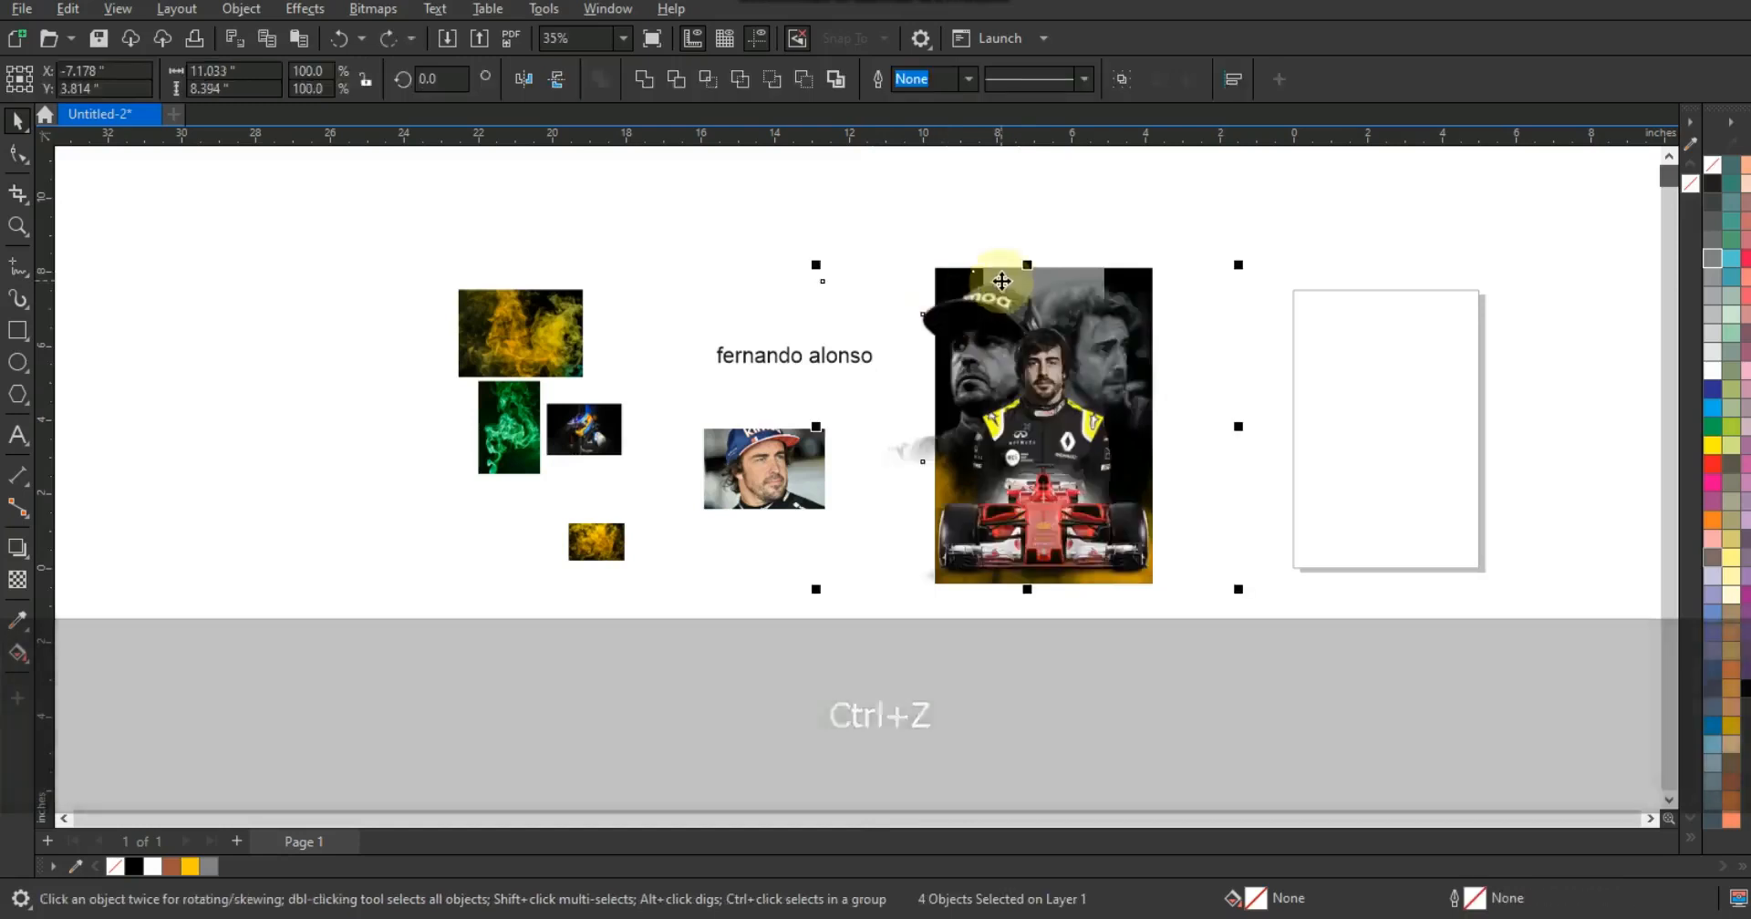
- Send the four poster images to the back and PowerClip them inside the black background rectangle
key(shift+F2)
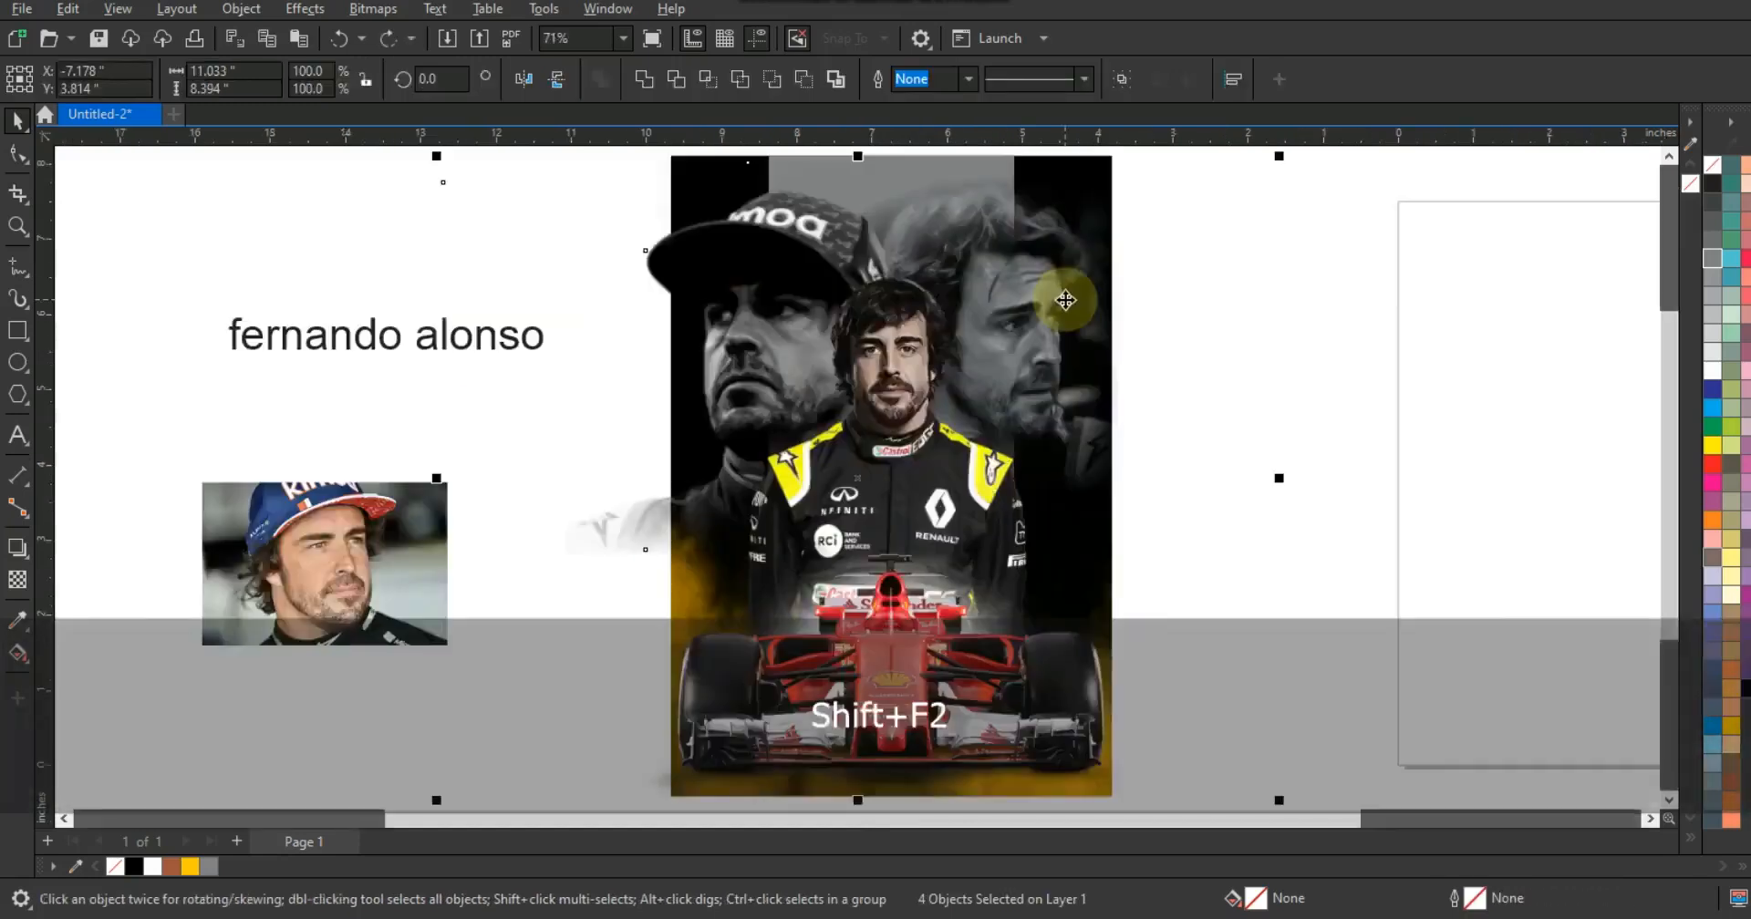
key(shift+Page_Down)
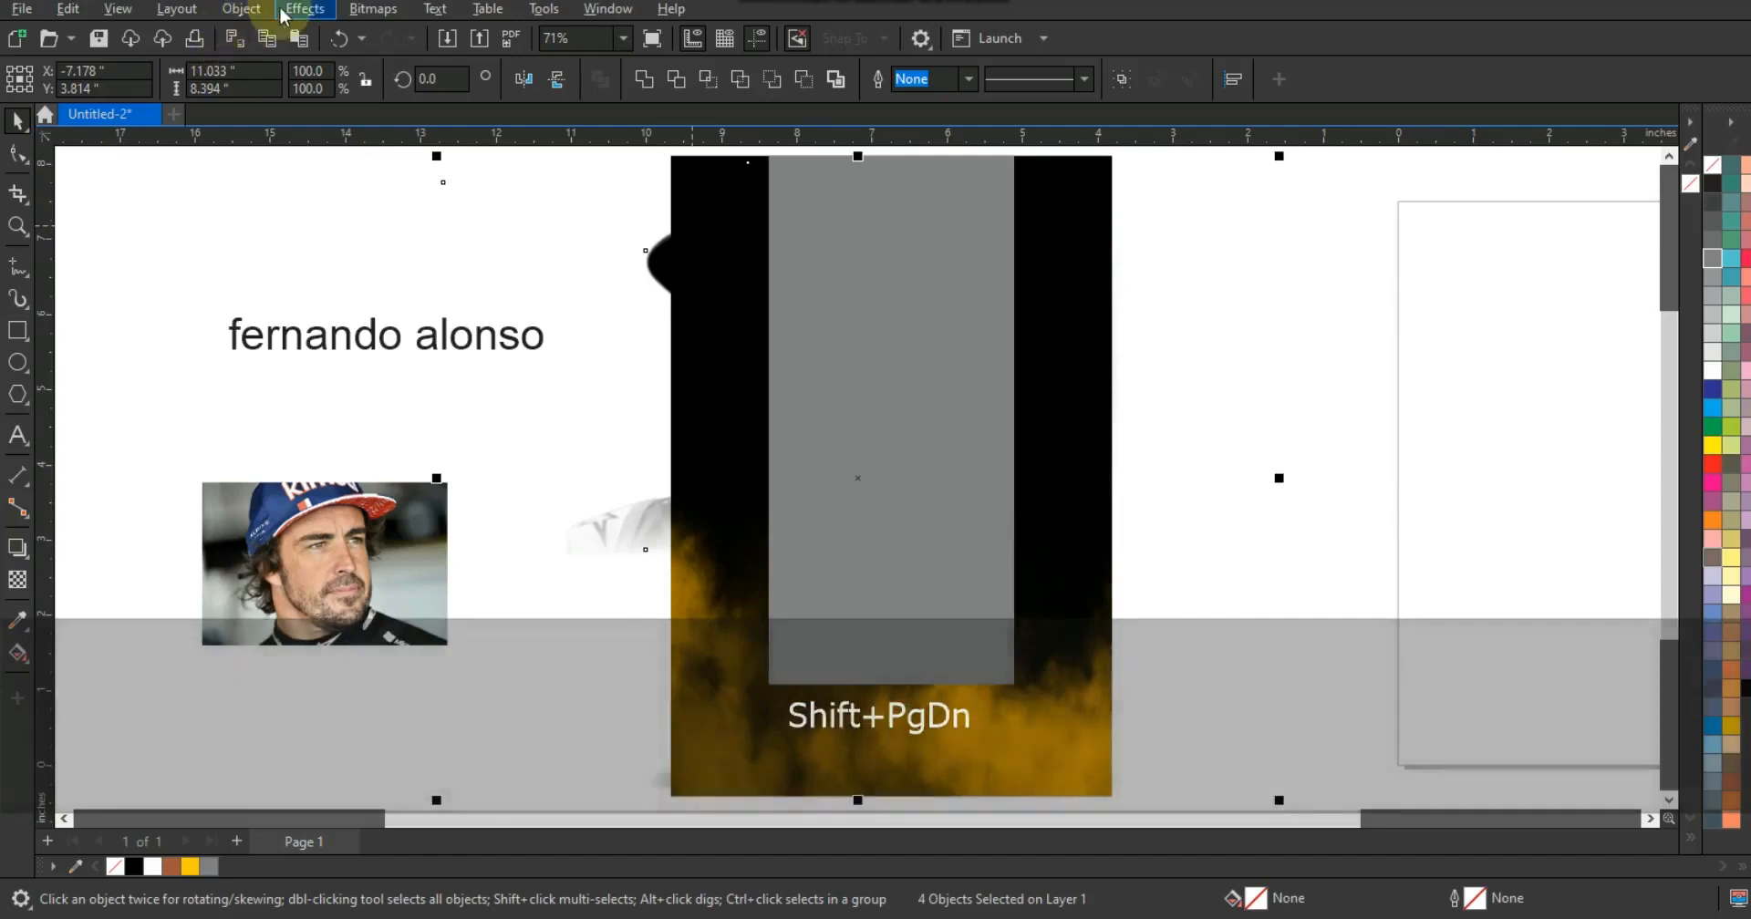
click(246, 11)
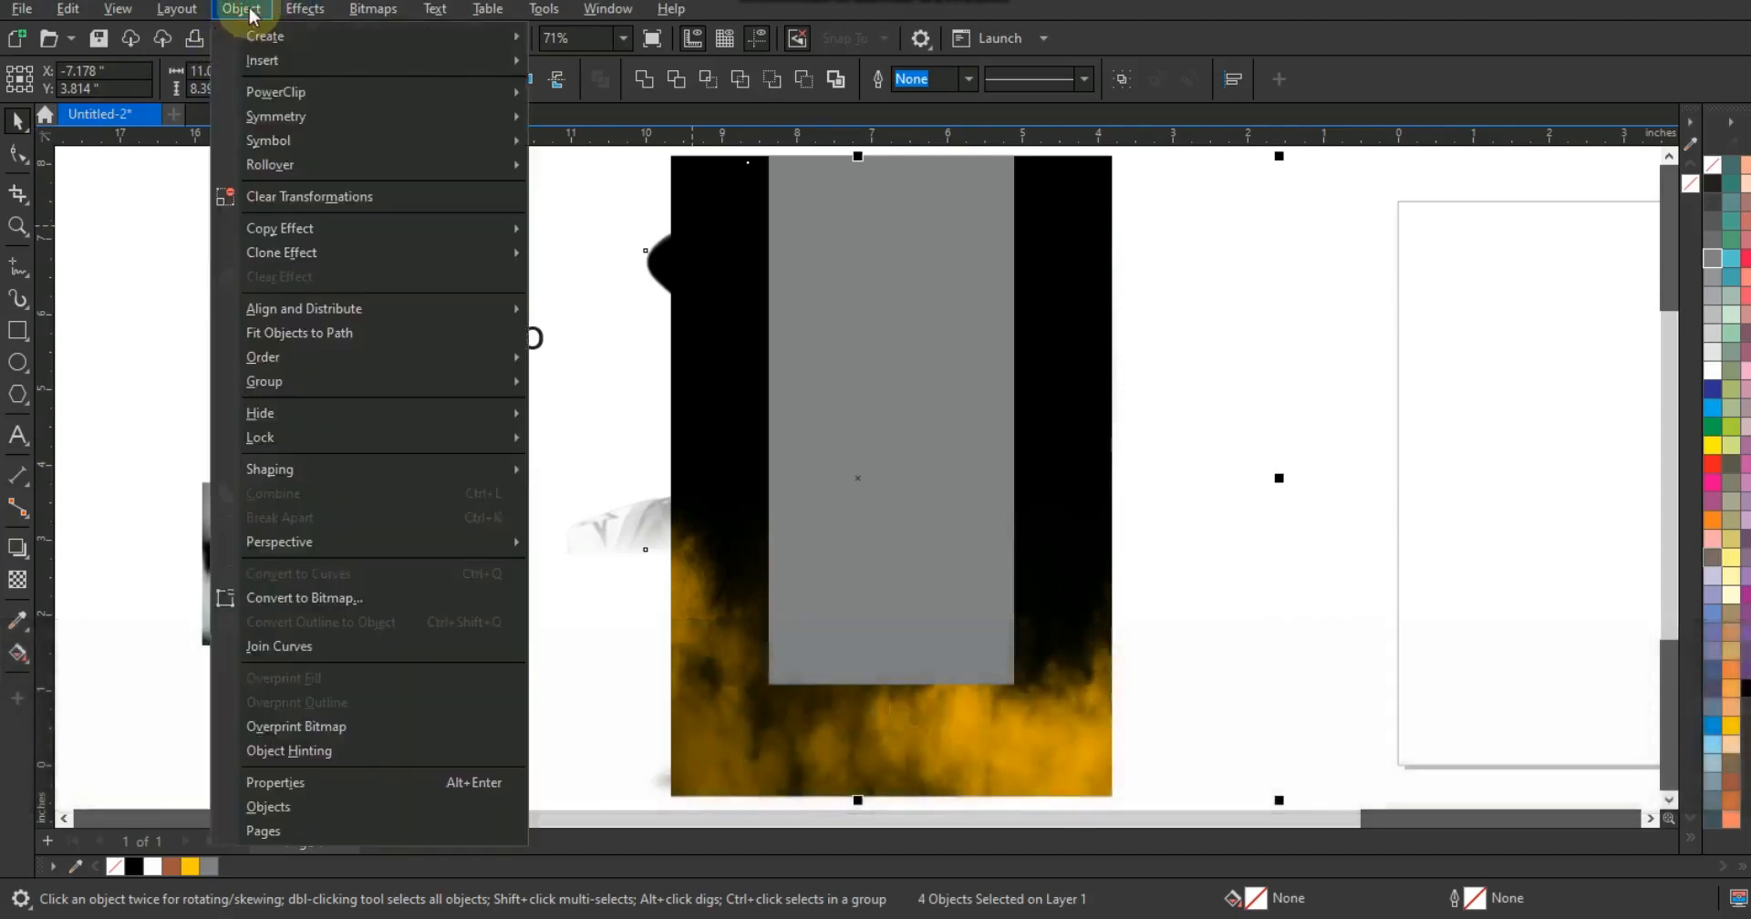
mouse_move(508, 92)
click(561, 93)
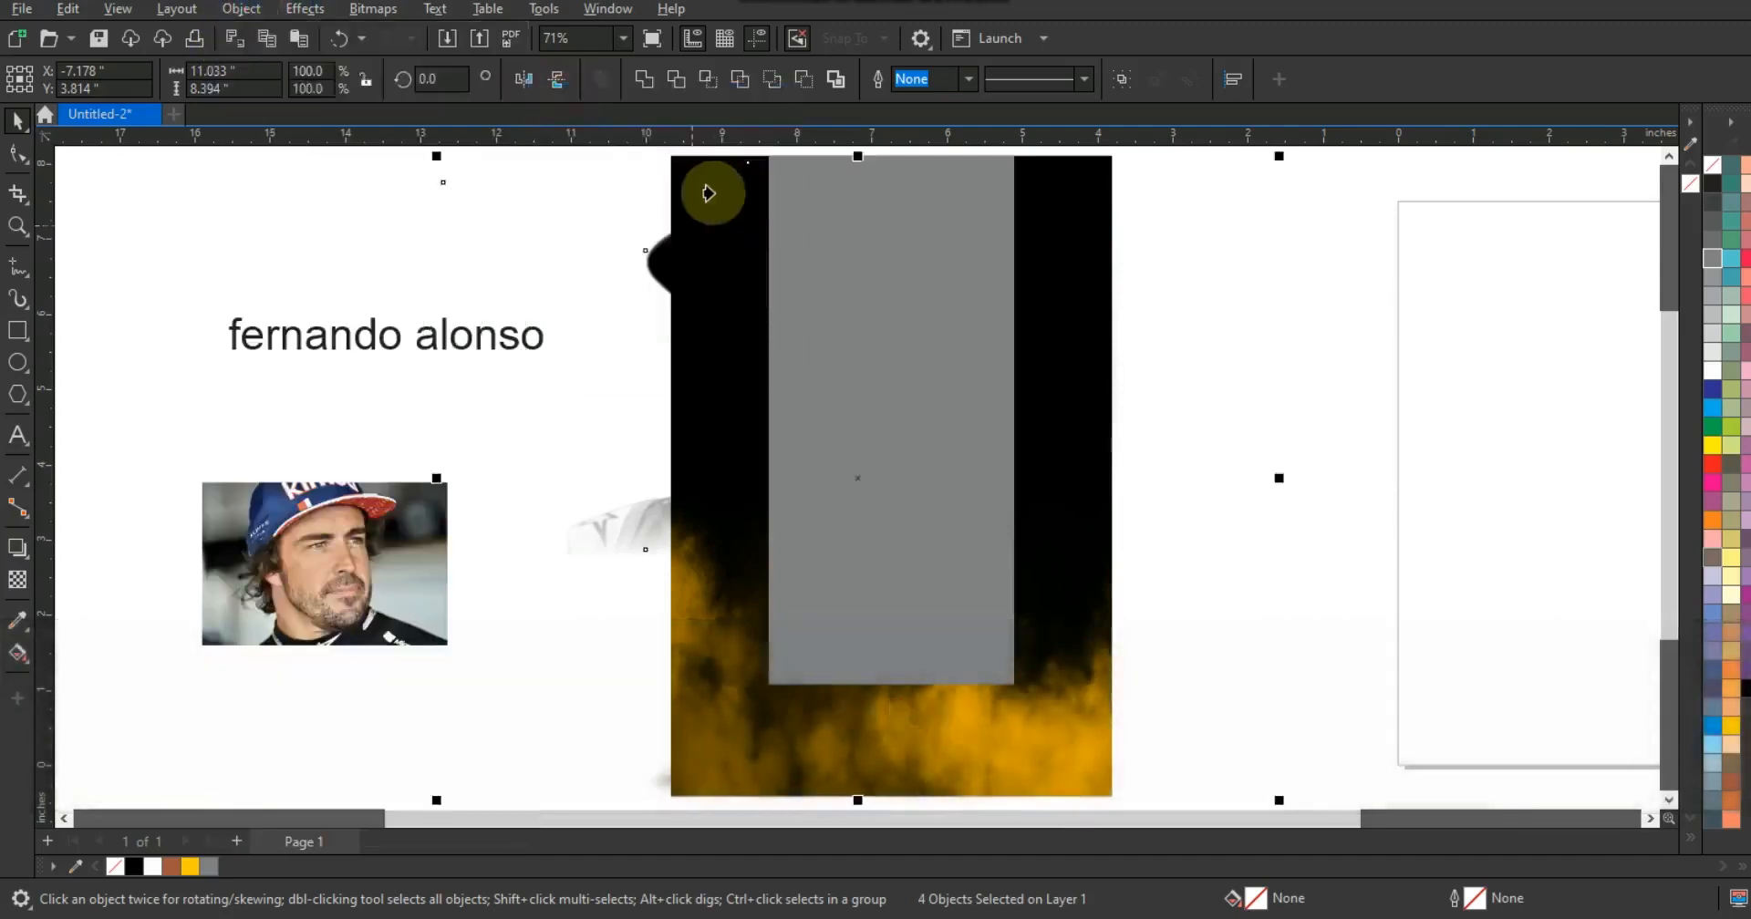
click(703, 188)
- PowerClip the gray rectangle inside the same black background frame
click(541, 212)
click(928, 294)
right_click(928, 294)
click(1012, 248)
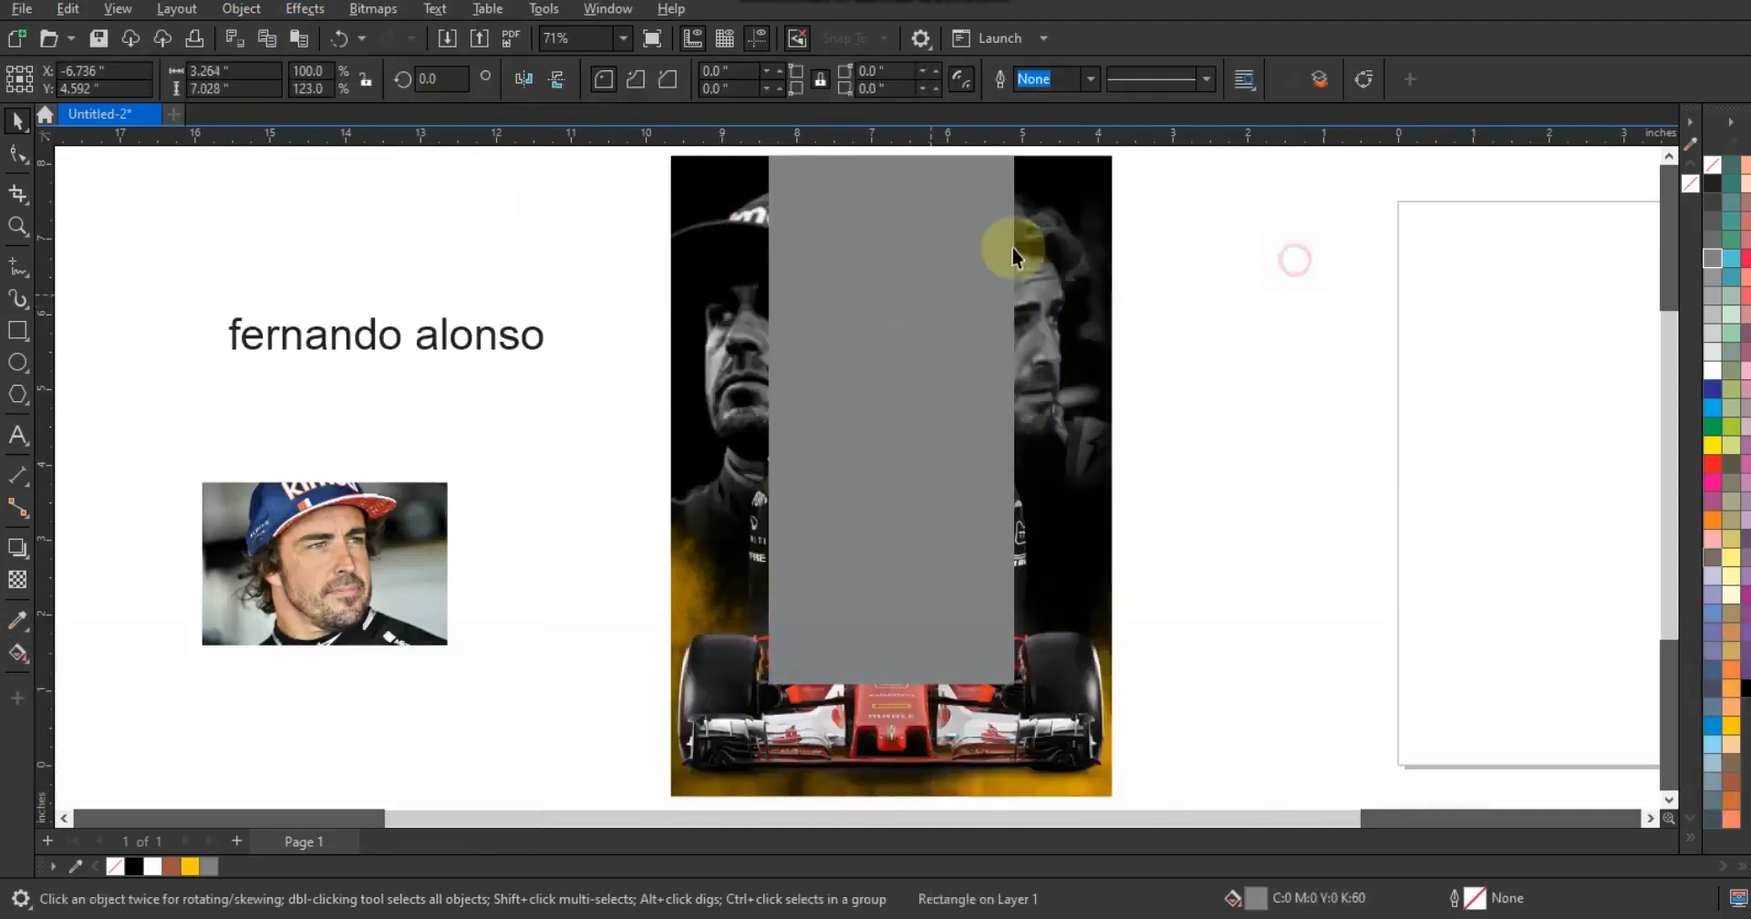
right_click(1003, 245)
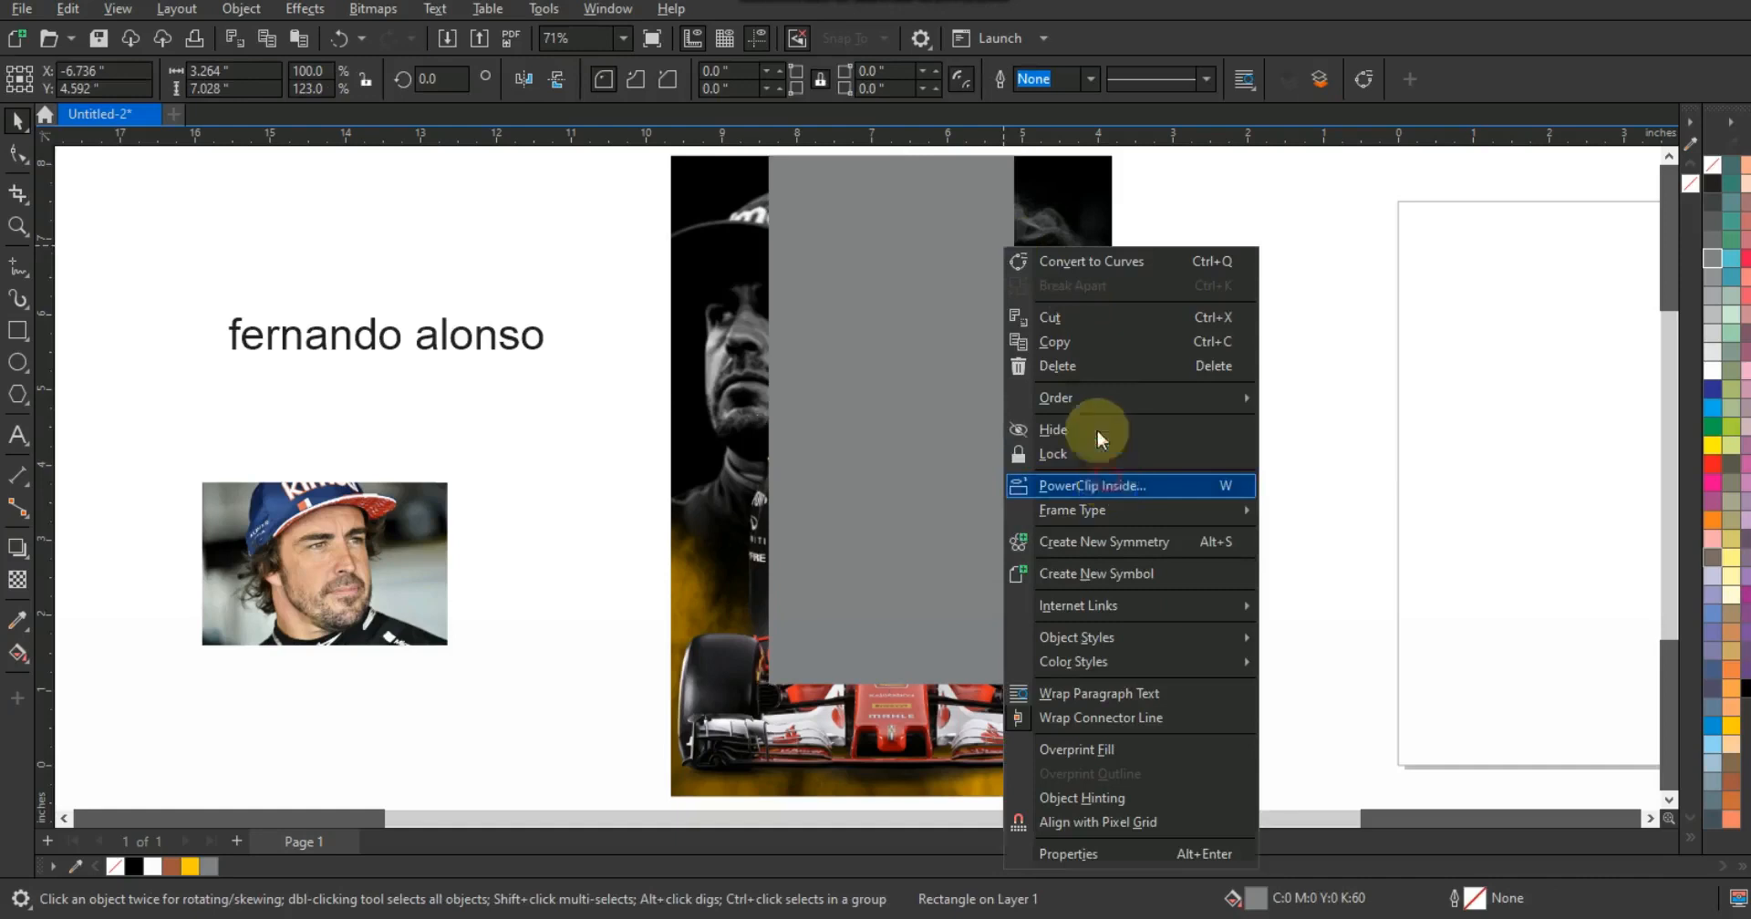
click(1106, 485)
click(1072, 255)
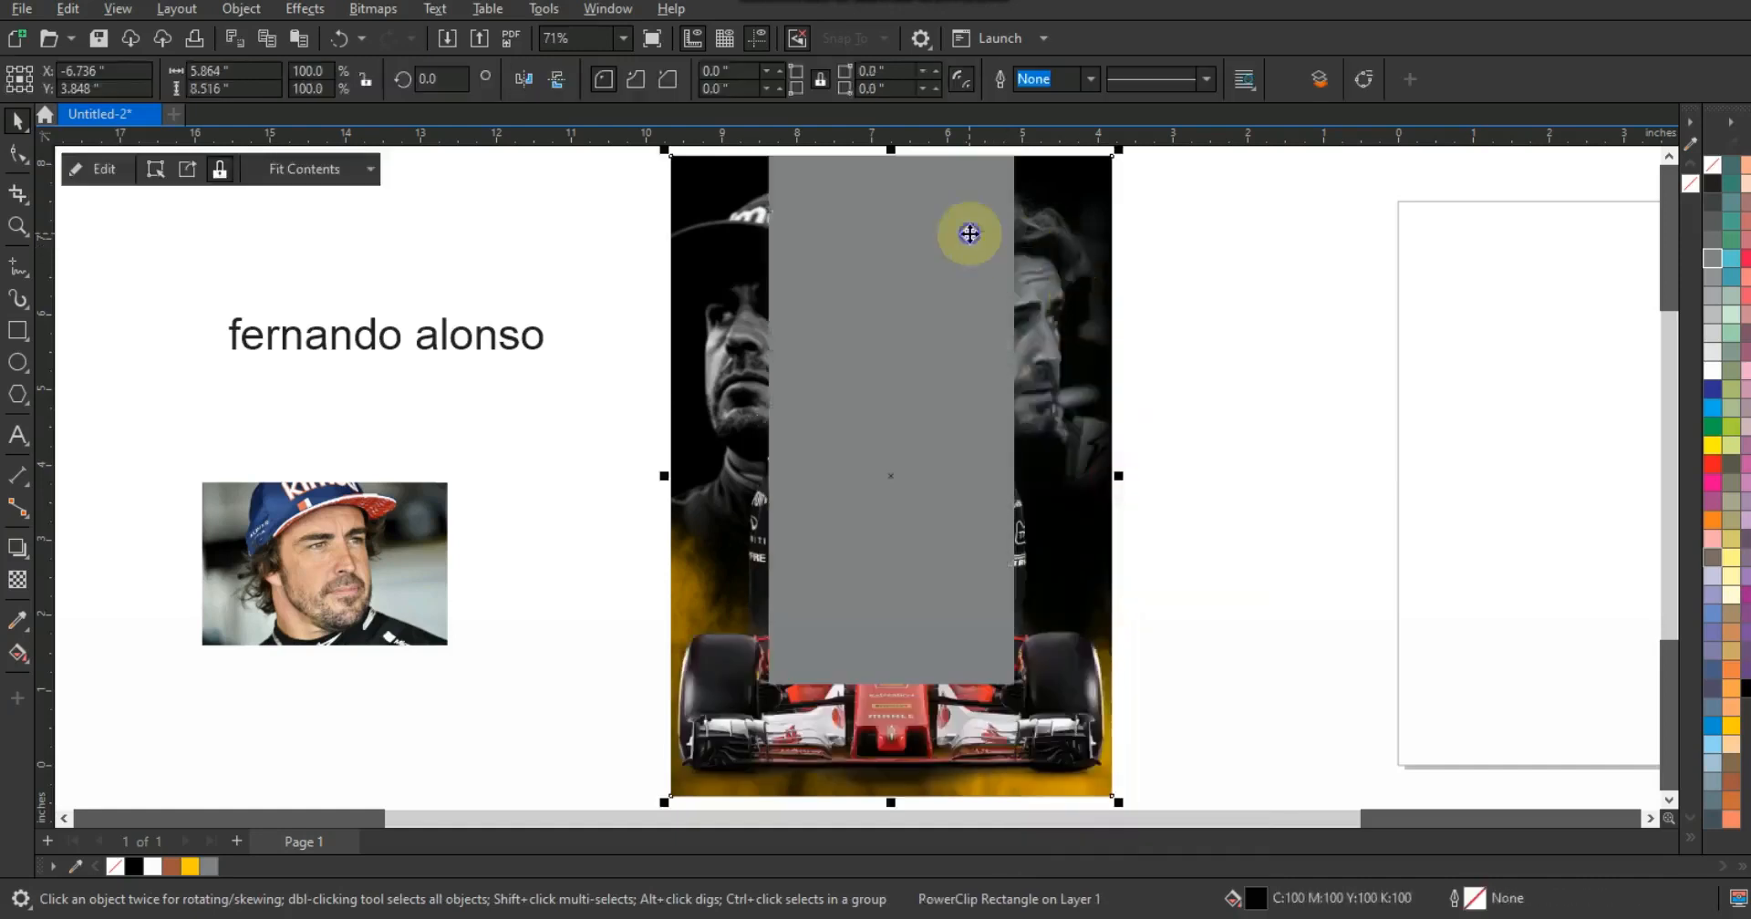
- Edit the PowerClip contents to send the gray rectangle behind the photos, then finish editing
right_click(969, 234)
click(1008, 266)
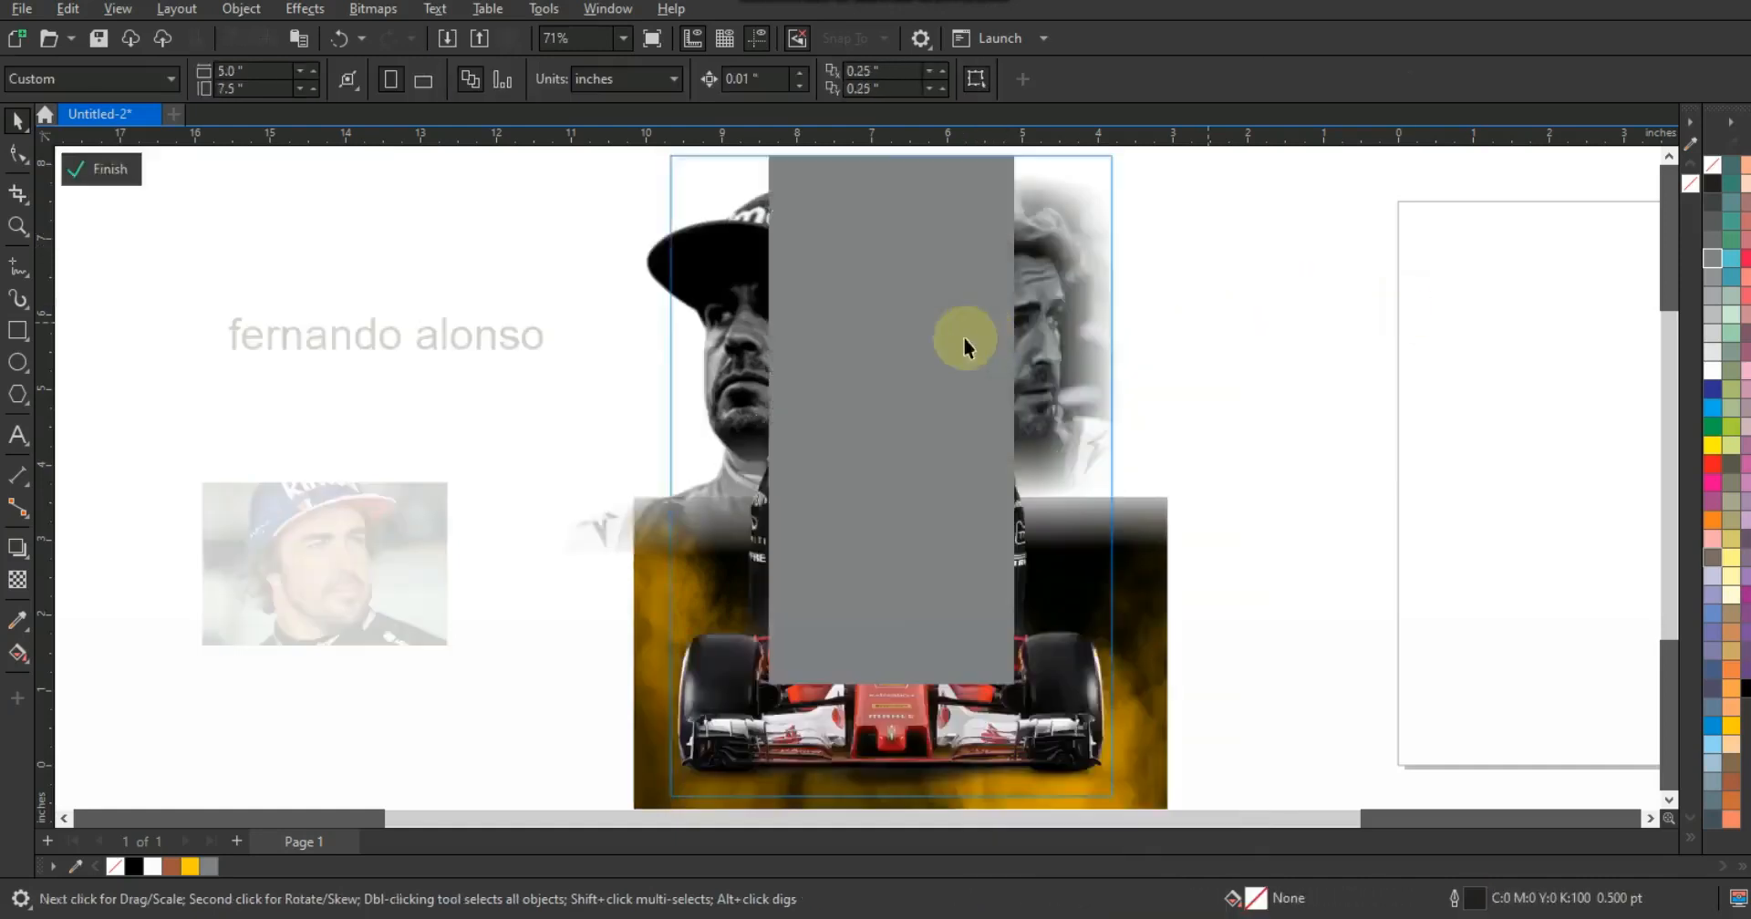
click(963, 336)
key(shift+Page_Down)
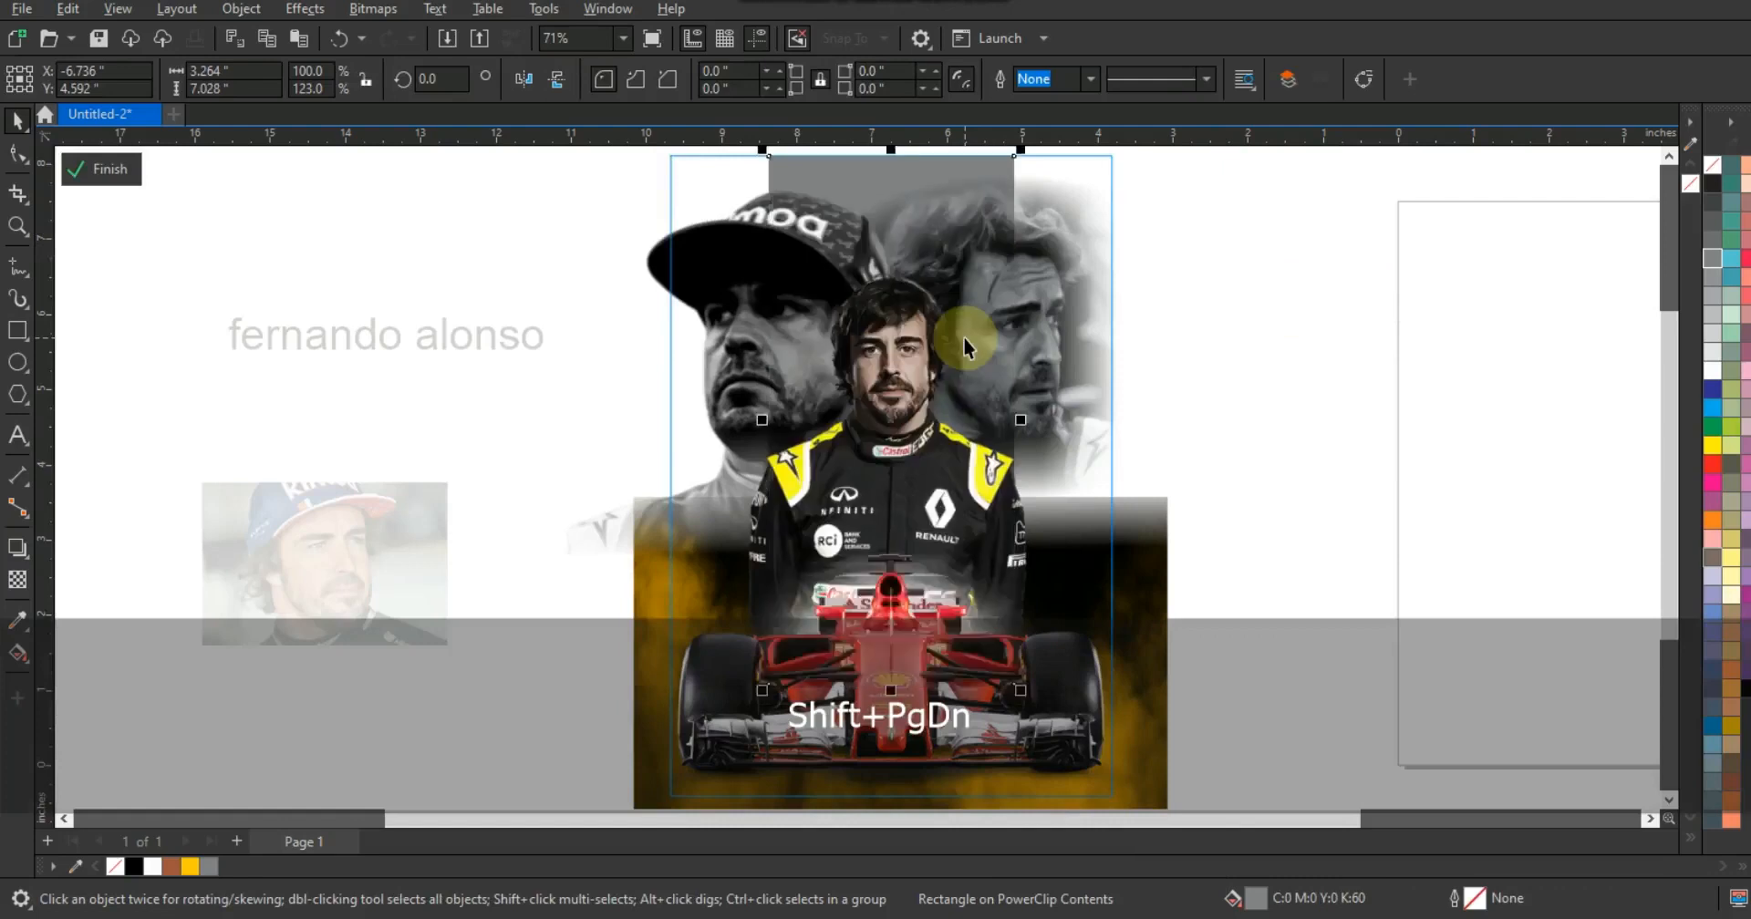
right_click(968, 272)
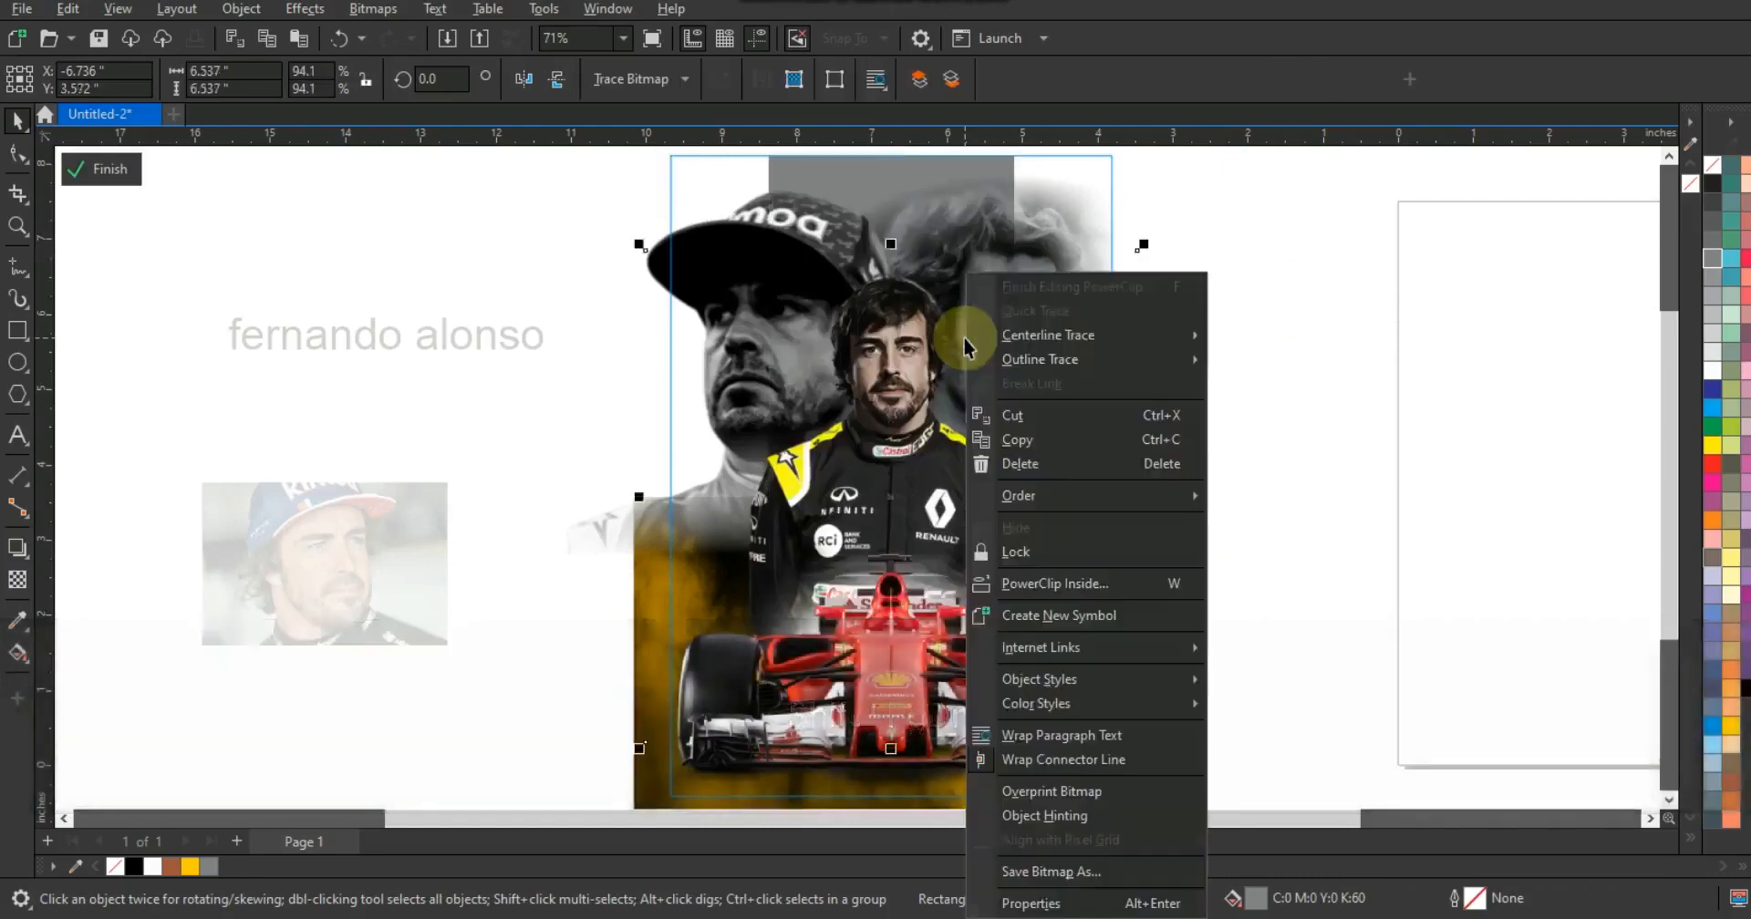
click(1017, 287)
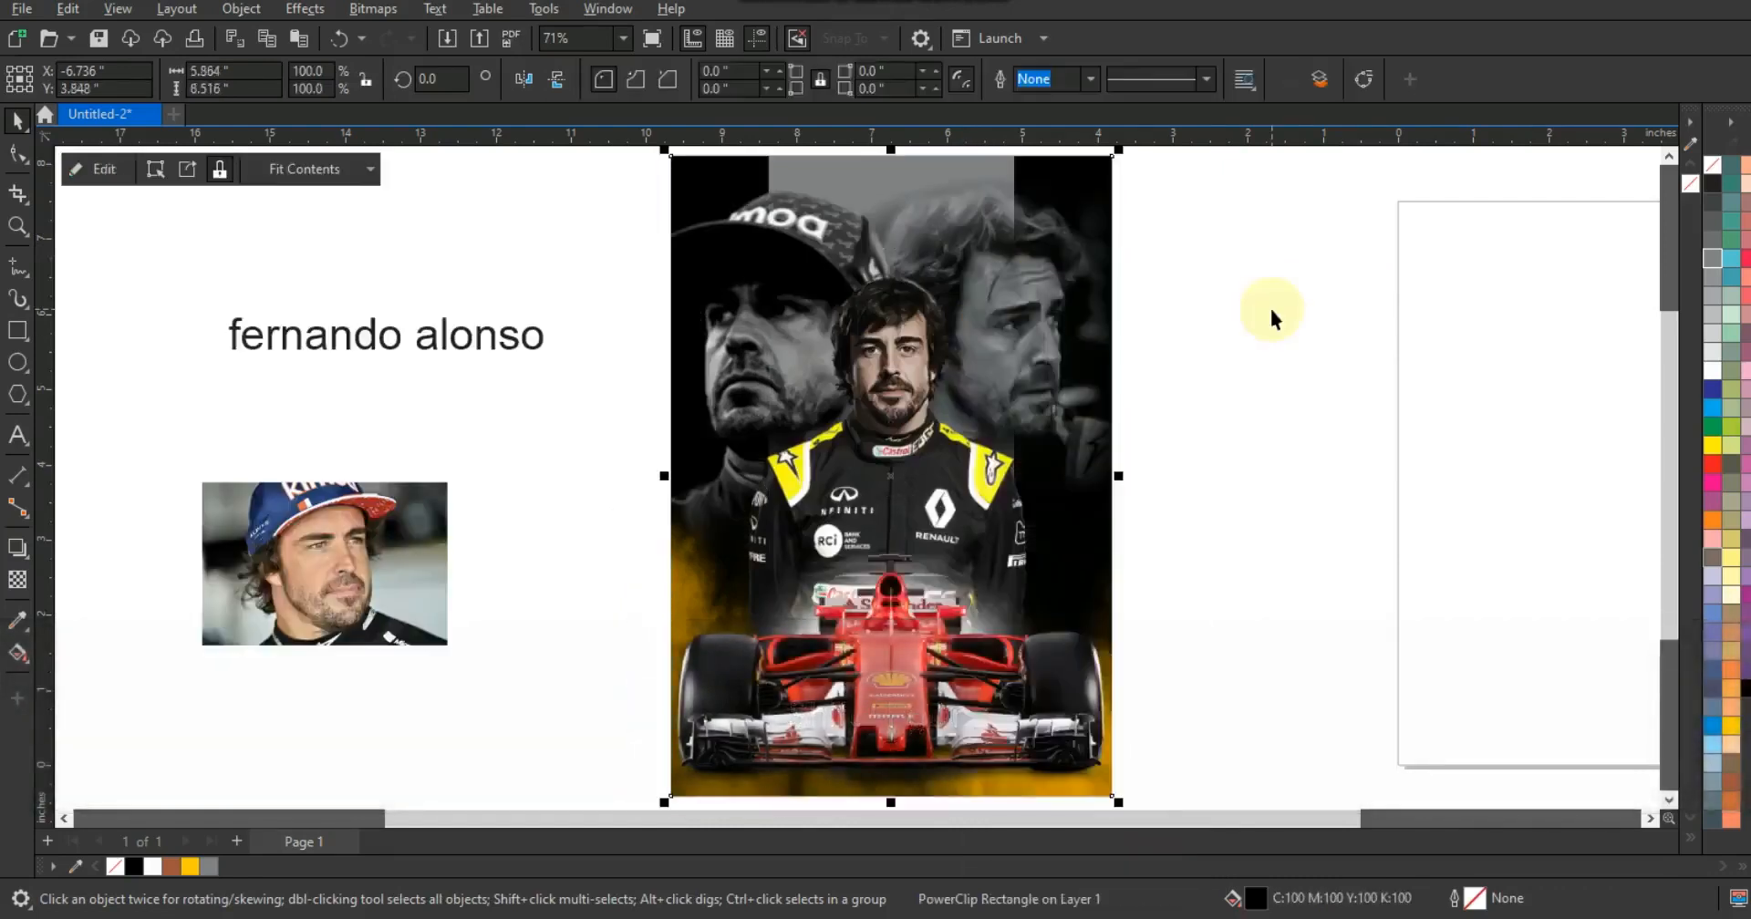
- Move the small yellow smoke image over the poster's upper part, about 5.9 × 3.9 inches, and bring it to front
scroll(561, 370, left, 5)
click(428, 693)
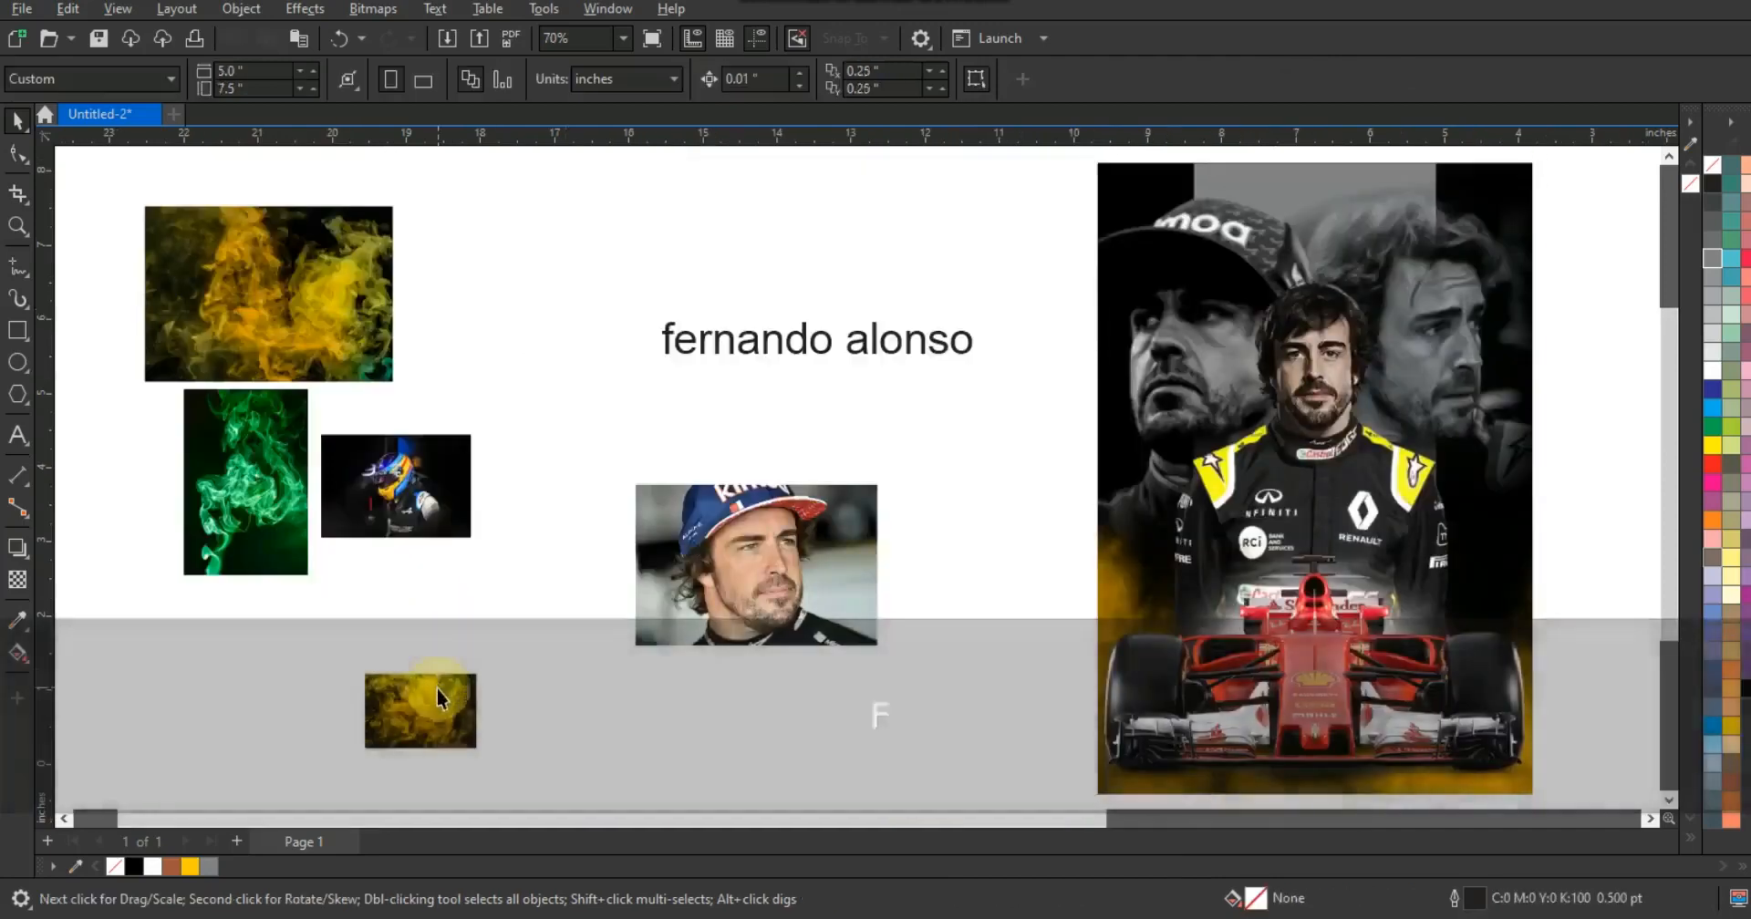
drag(483, 668, 801, 458)
drag(503, 564, 1226, 328)
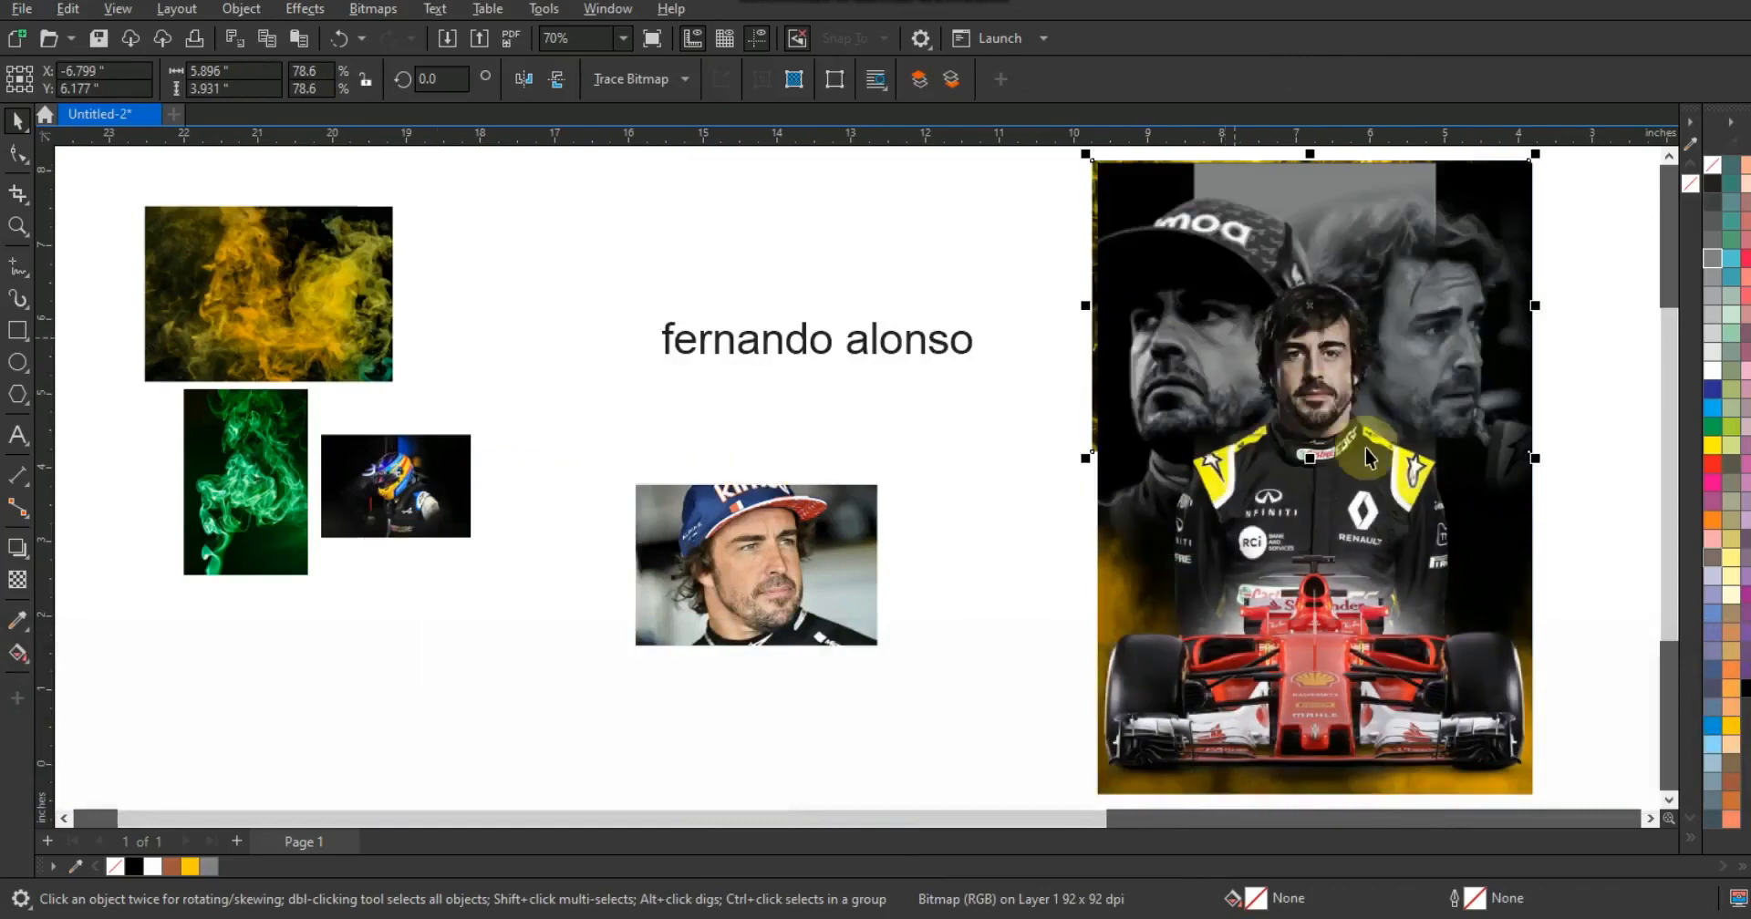
key(shift+Page_Up)
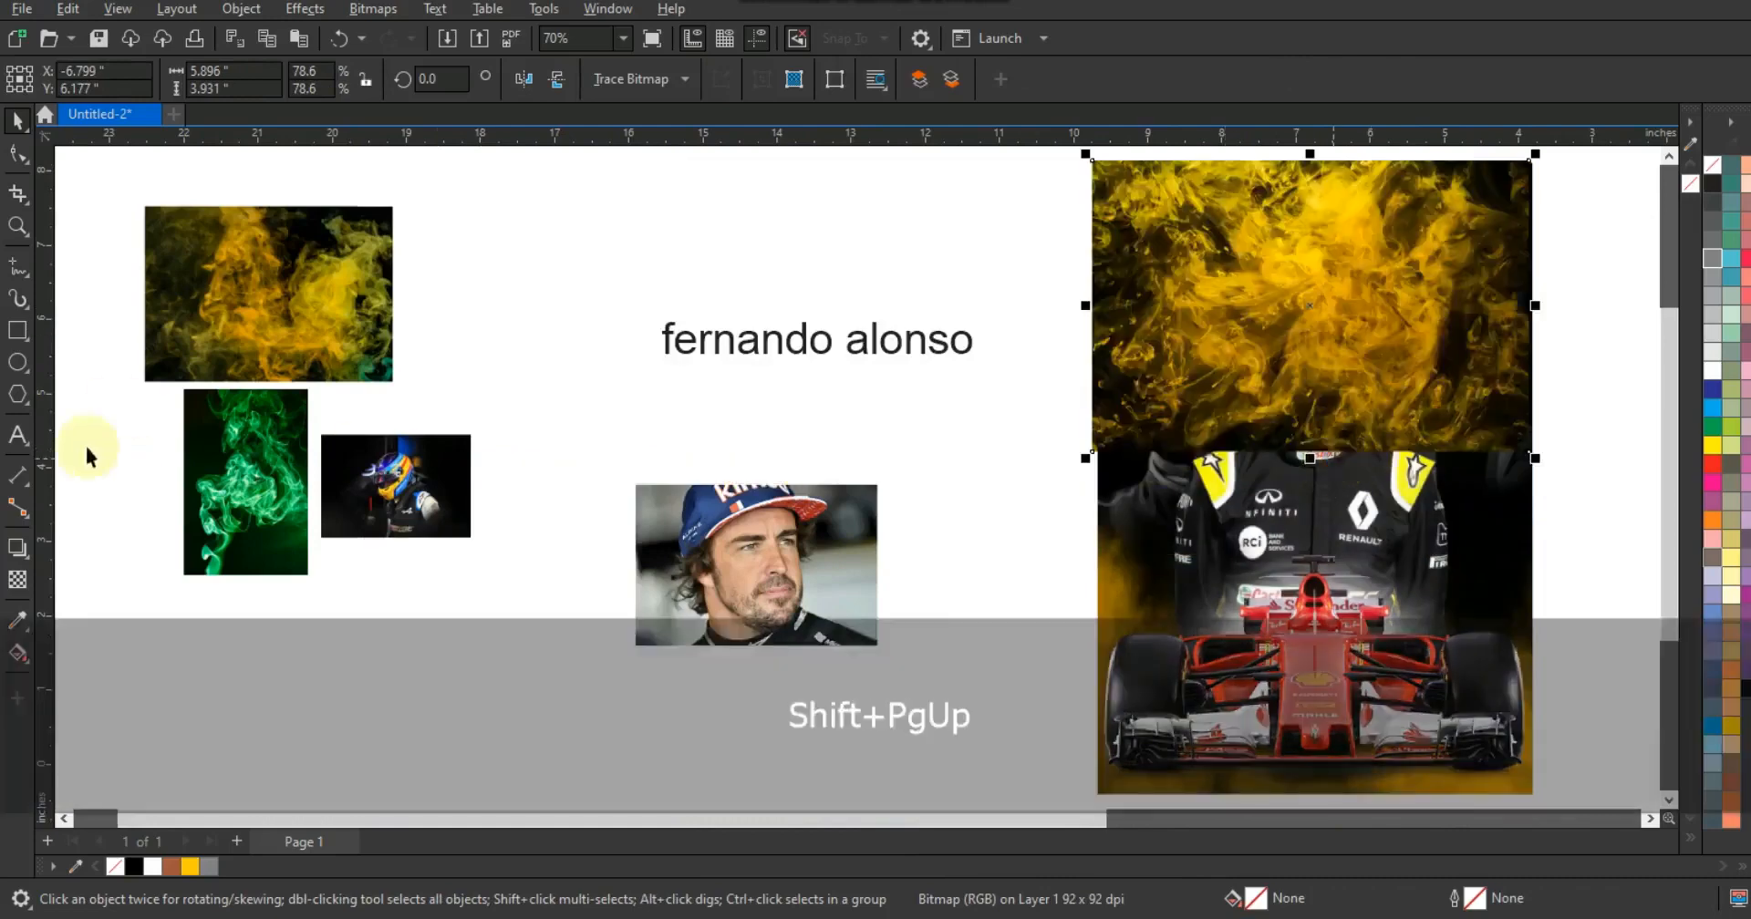
- Apply a transparency with the Overlay merge mode to the yellow smoke image
click(17, 579)
click(285, 80)
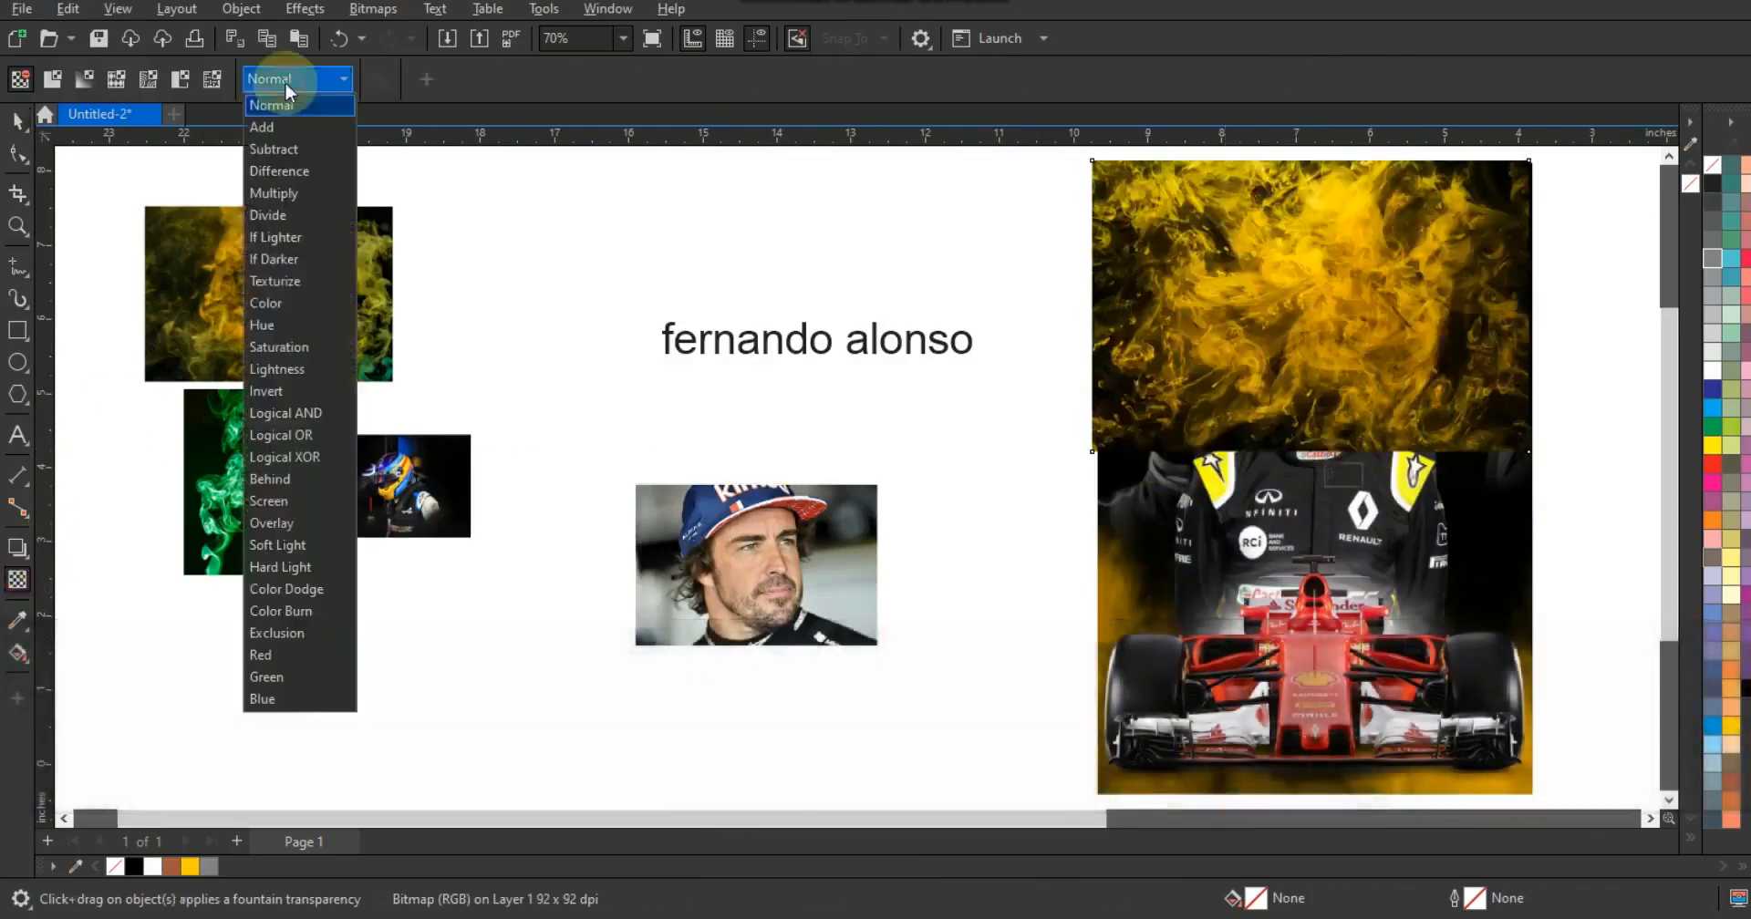
click(264, 522)
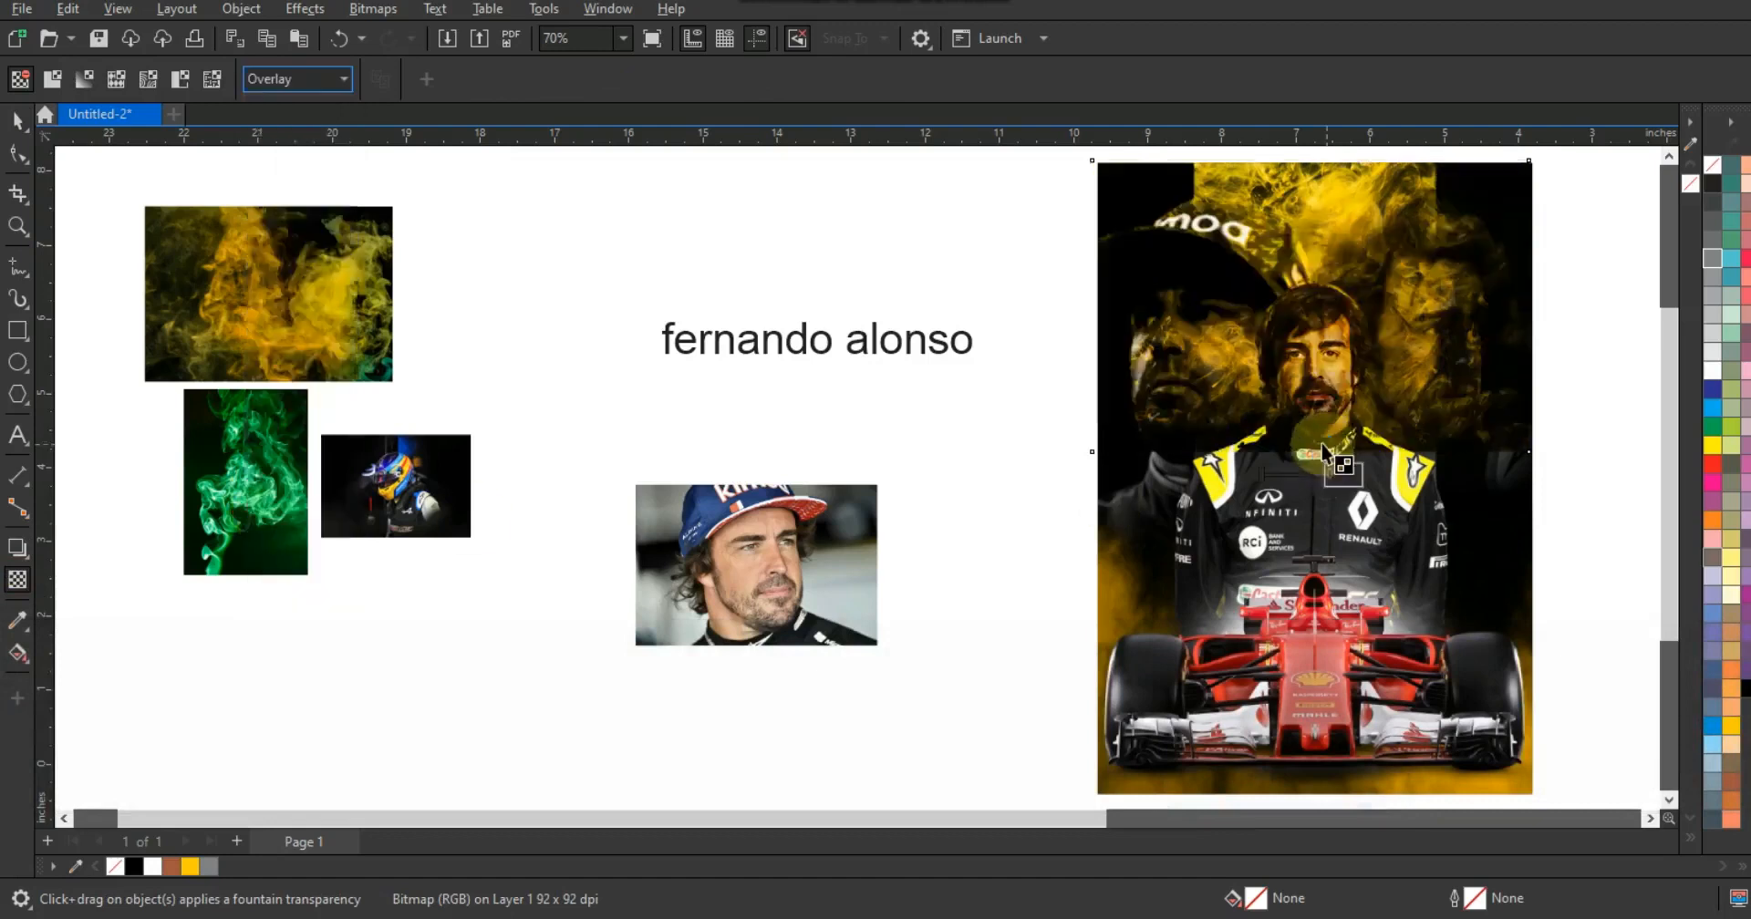
drag(1274, 479, 1275, 479)
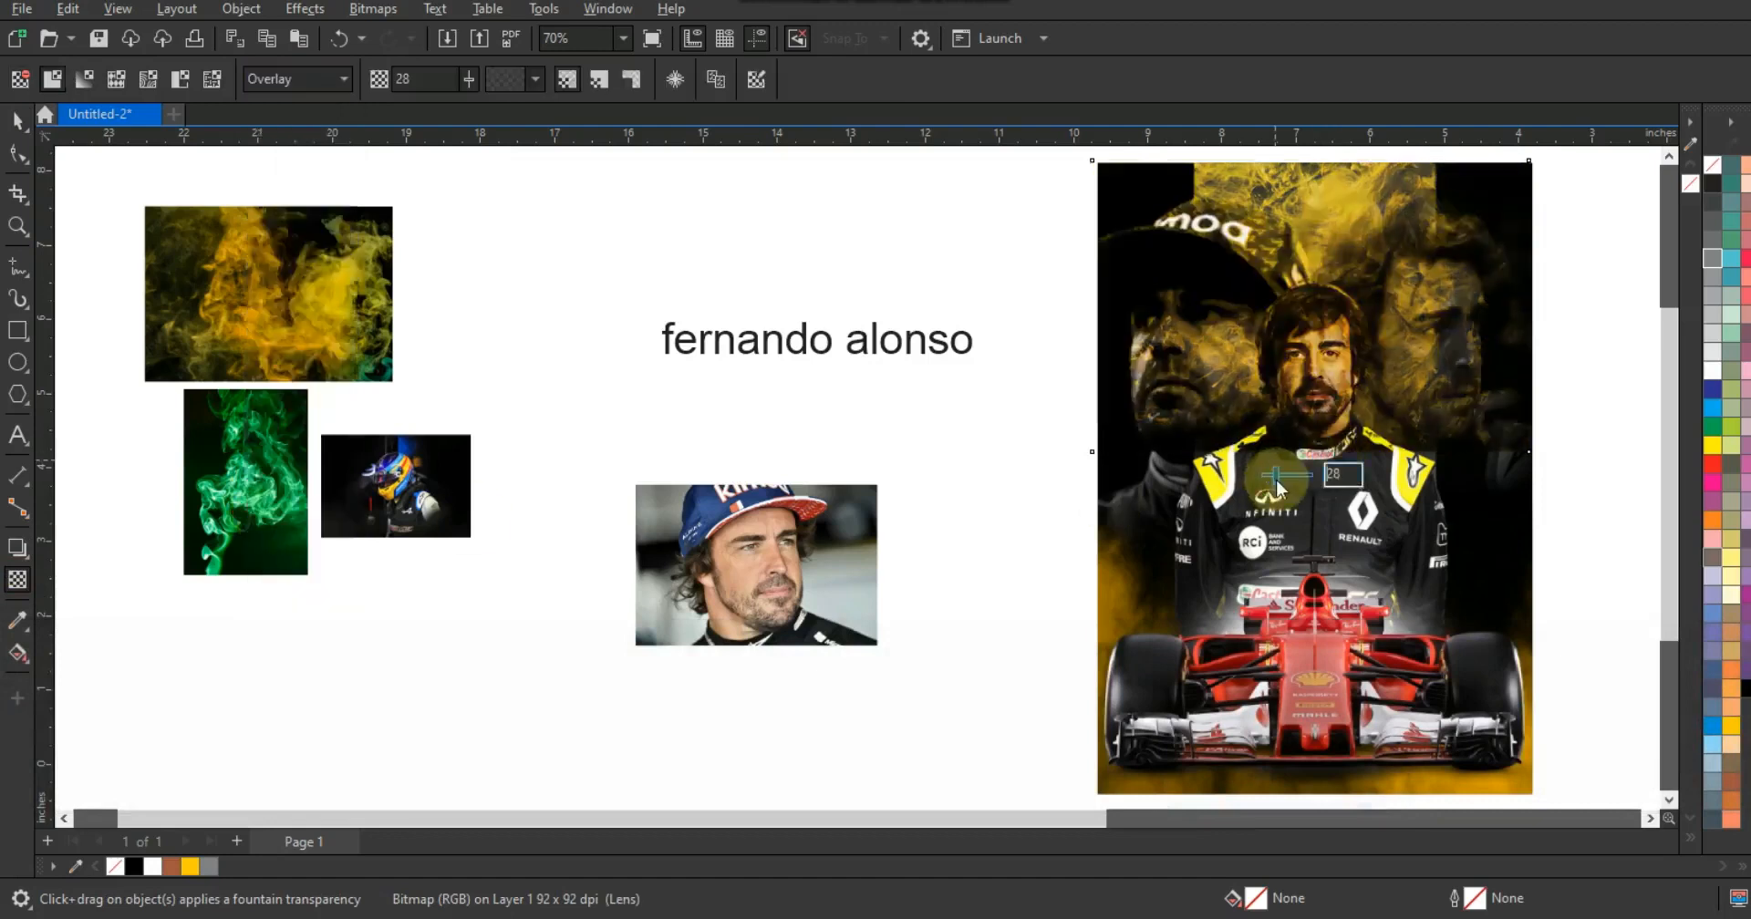
click(18, 122)
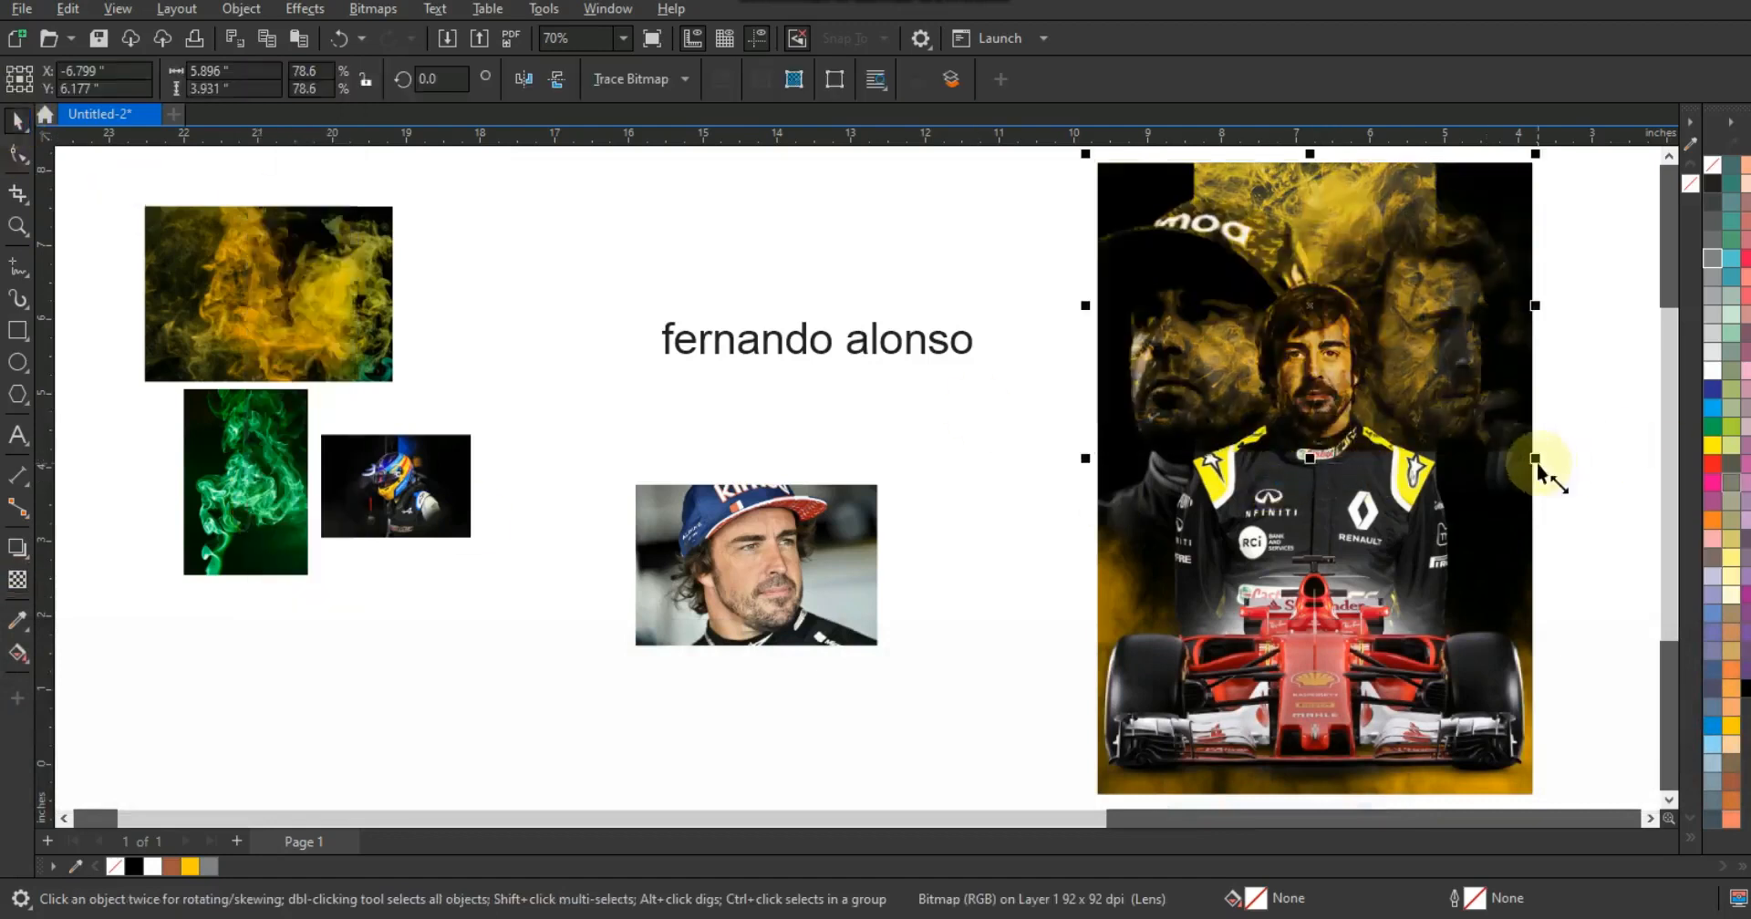
- Enlarge the yellow smoke image to about 10.2 × 6.8 inches over the poster
drag(1529, 451, 1532, 418)
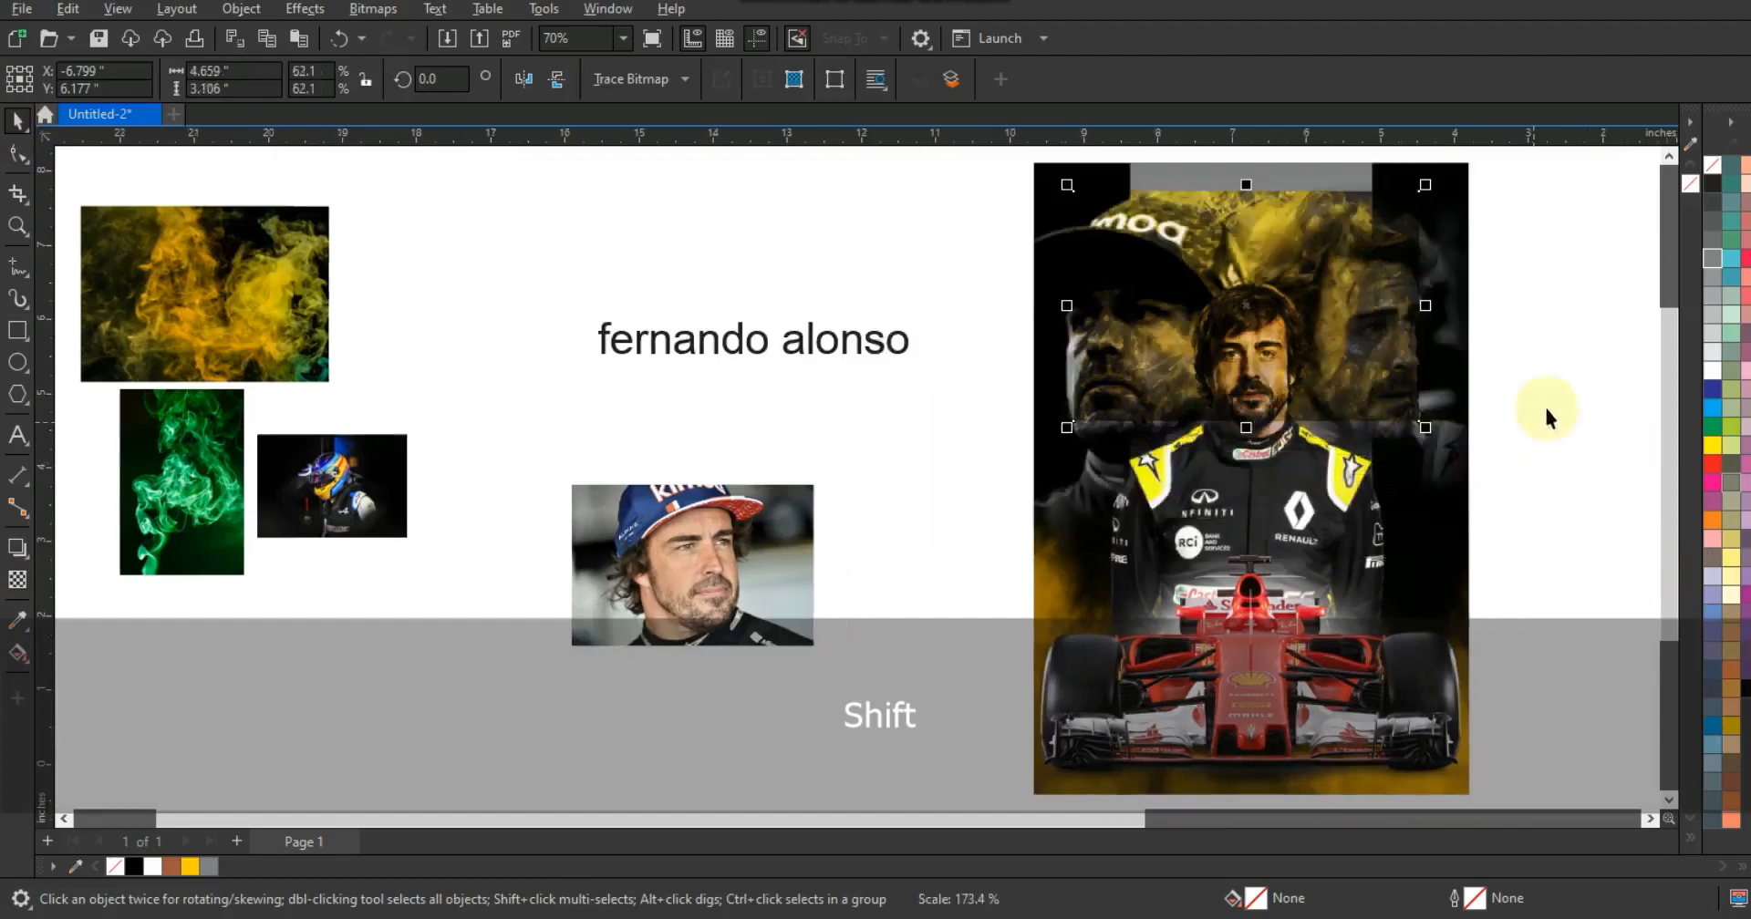
drag(1427, 429, 1585, 538)
drag(1526, 456, 1524, 536)
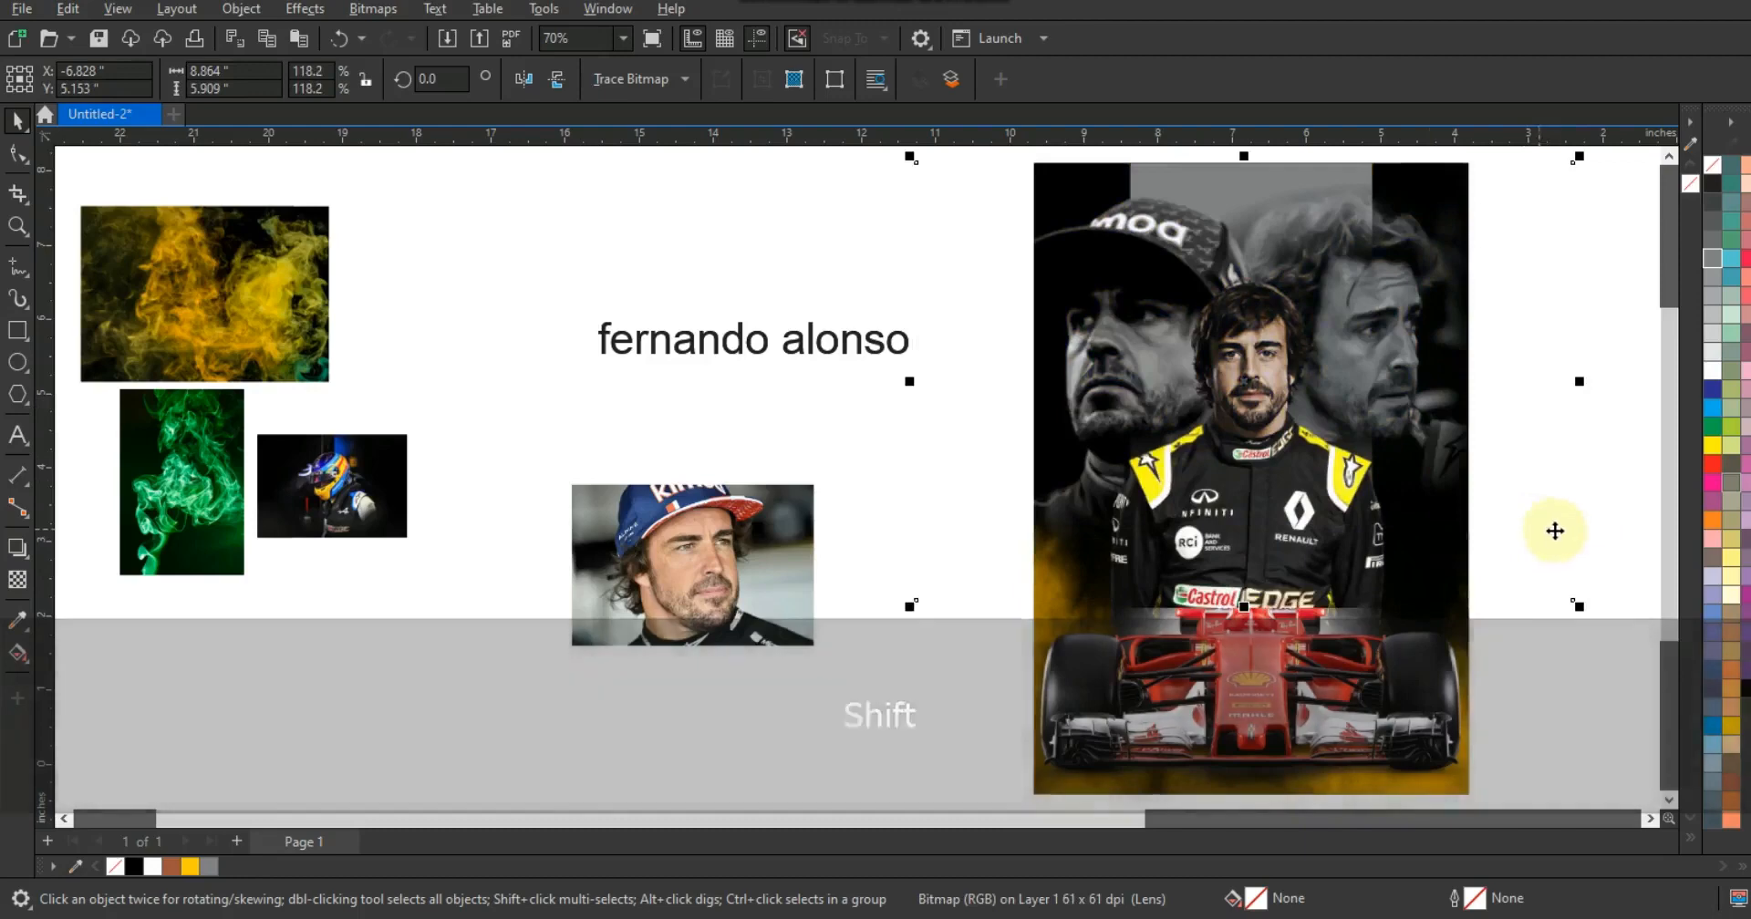
drag(1582, 613, 1627, 659)
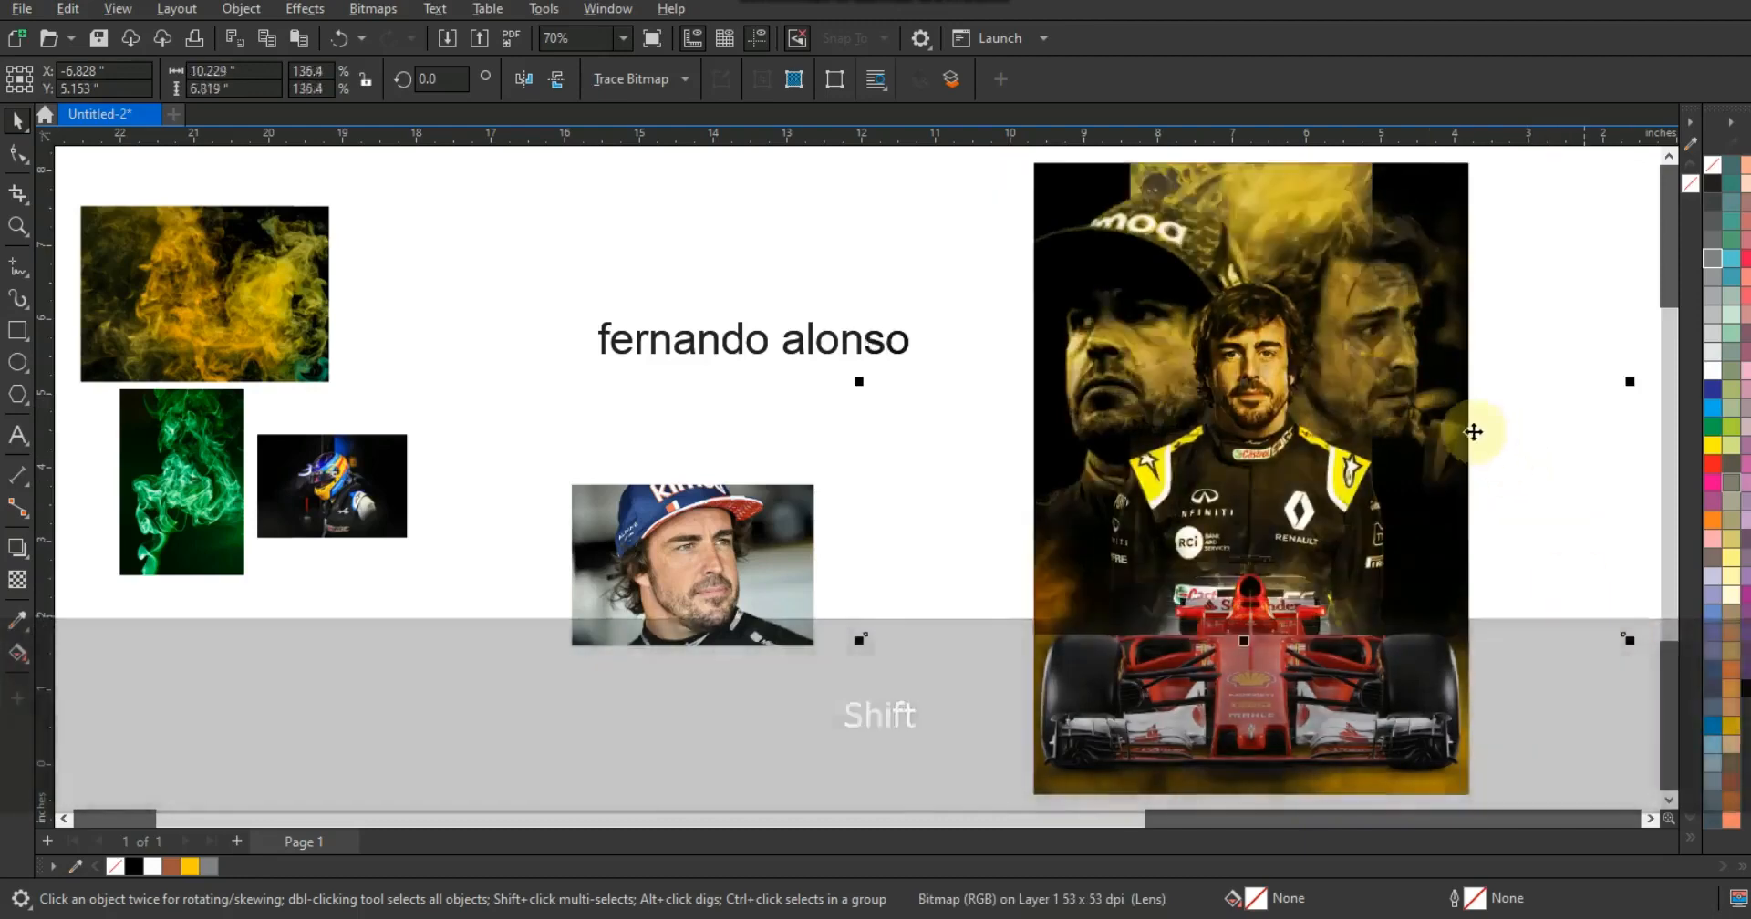
- PowerClip the yellow smoke image inside the poster frame
right_click(1439, 415)
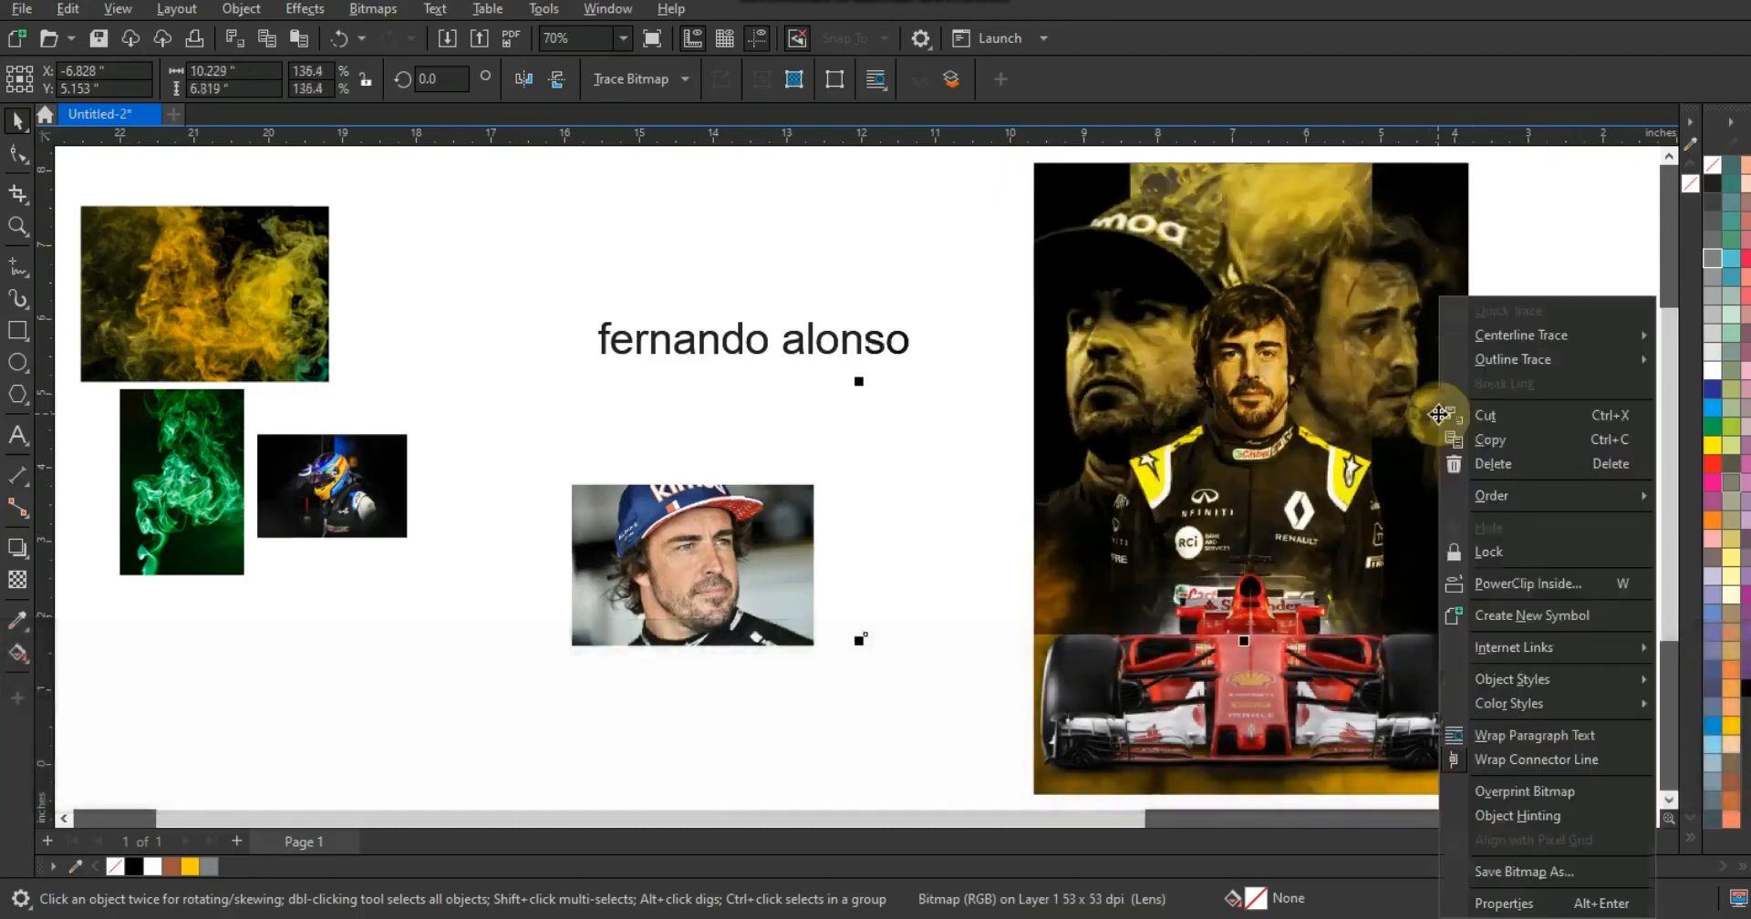
click(1521, 588)
click(1393, 730)
- Edit the PowerClip contents and move the smoke image back two levels behind the driver
right_click(1393, 728)
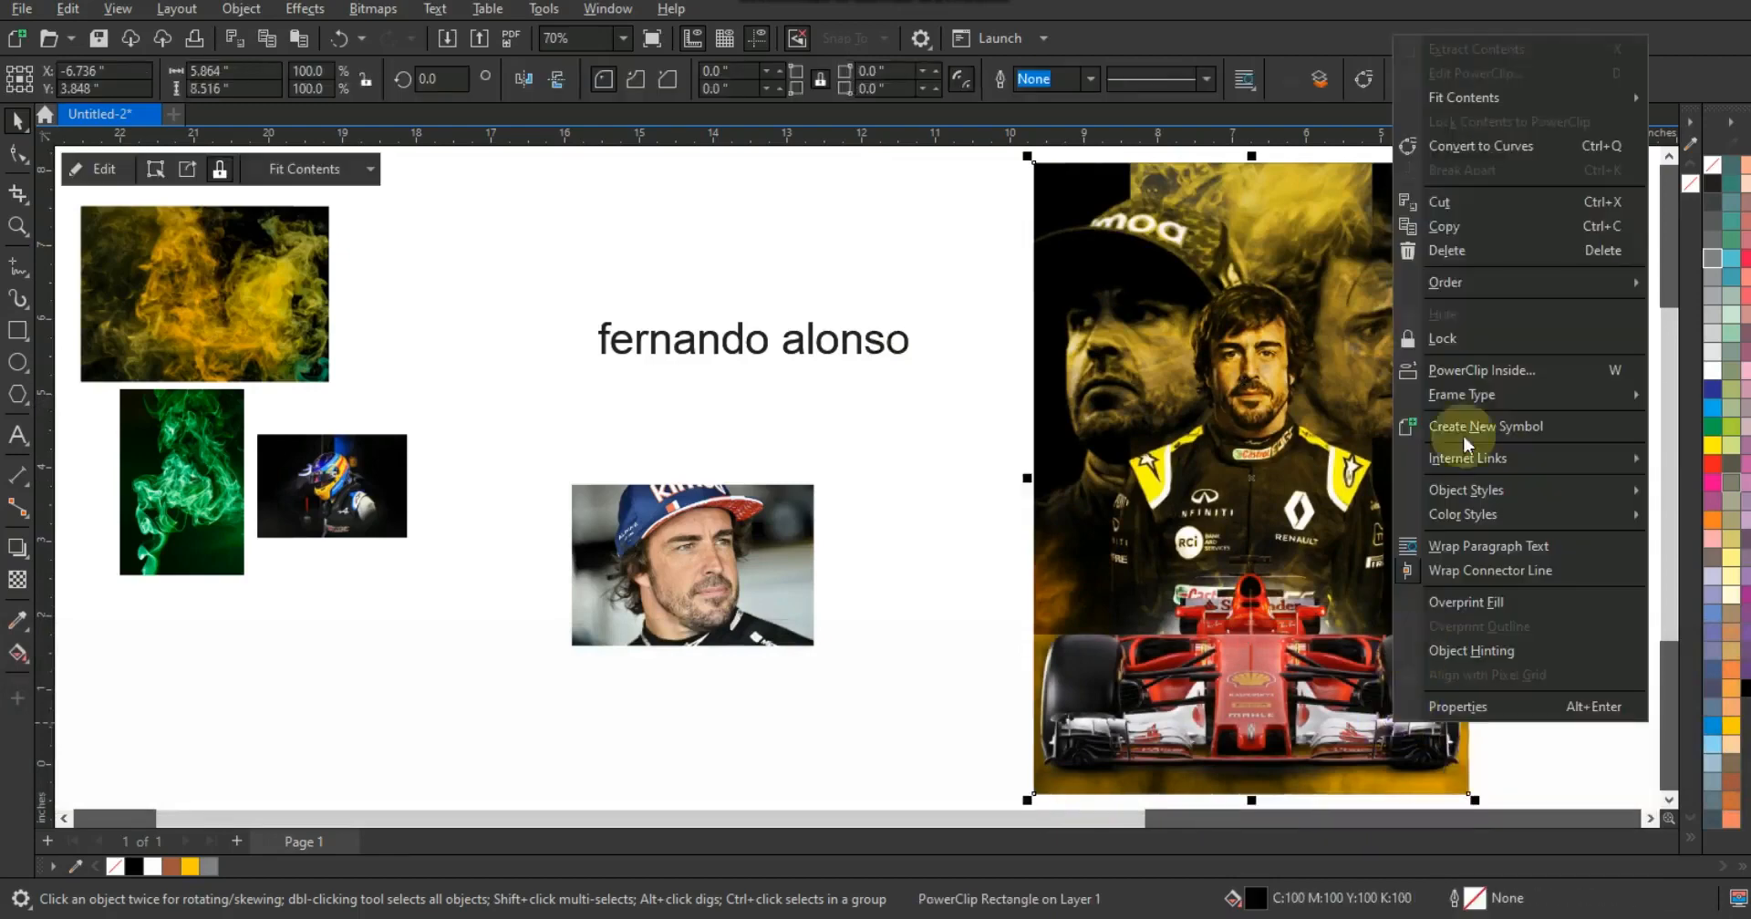
click(1442, 75)
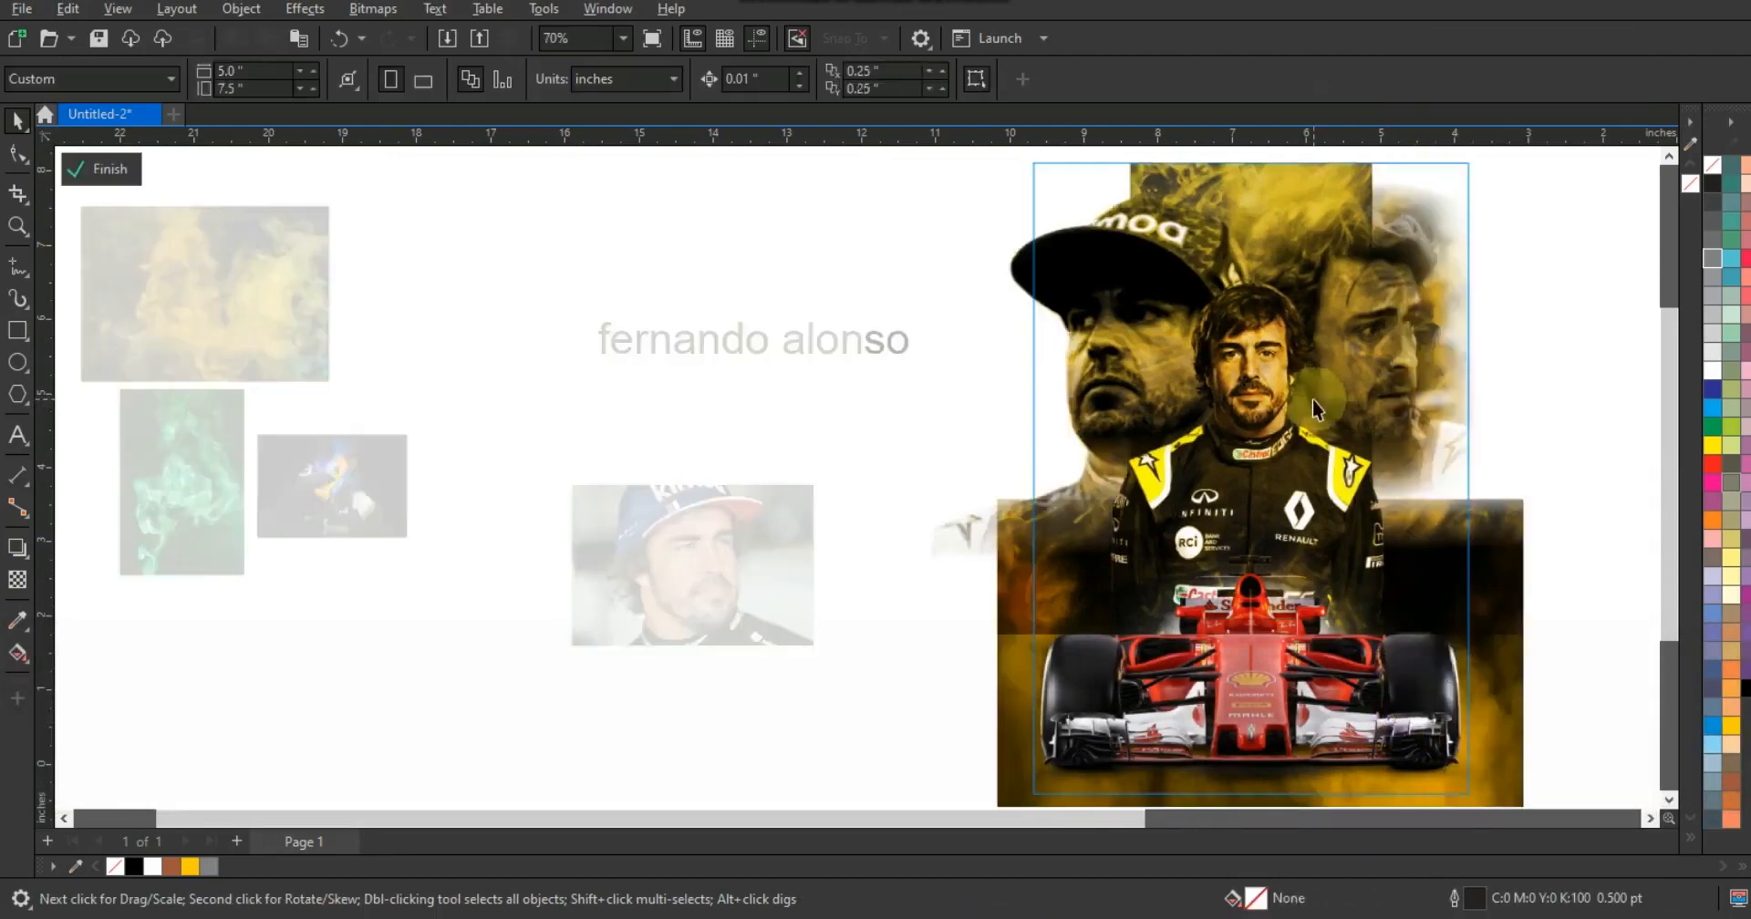
key(ctrl+Page_Down)
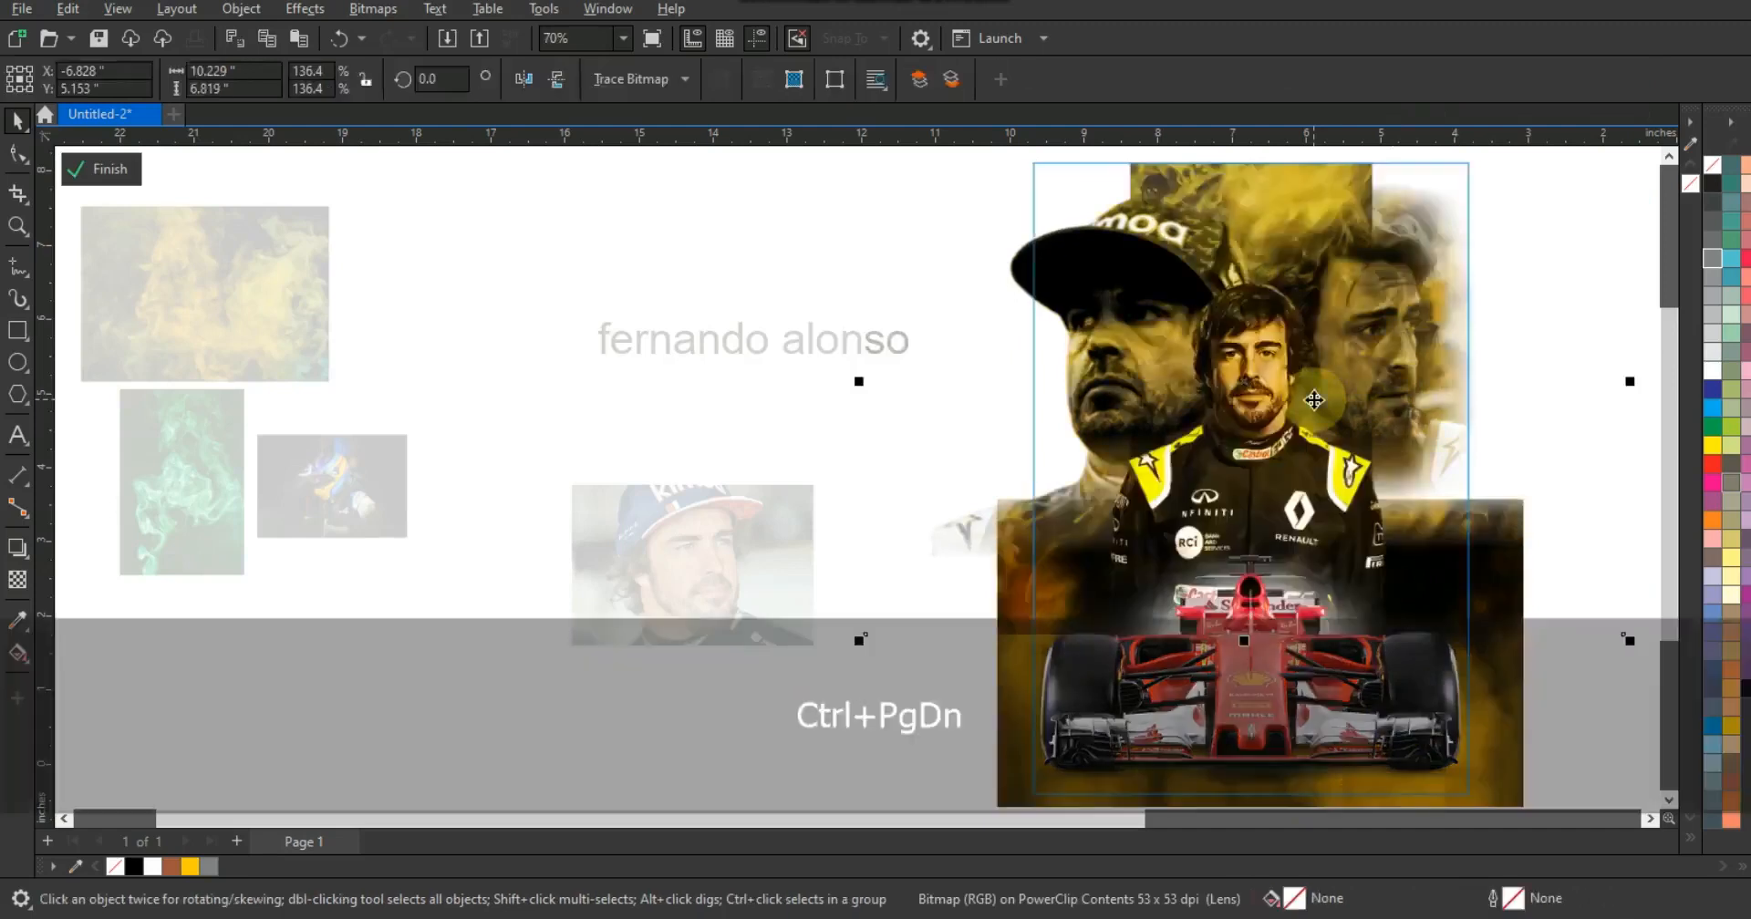
key(ctrl+Page_Down)
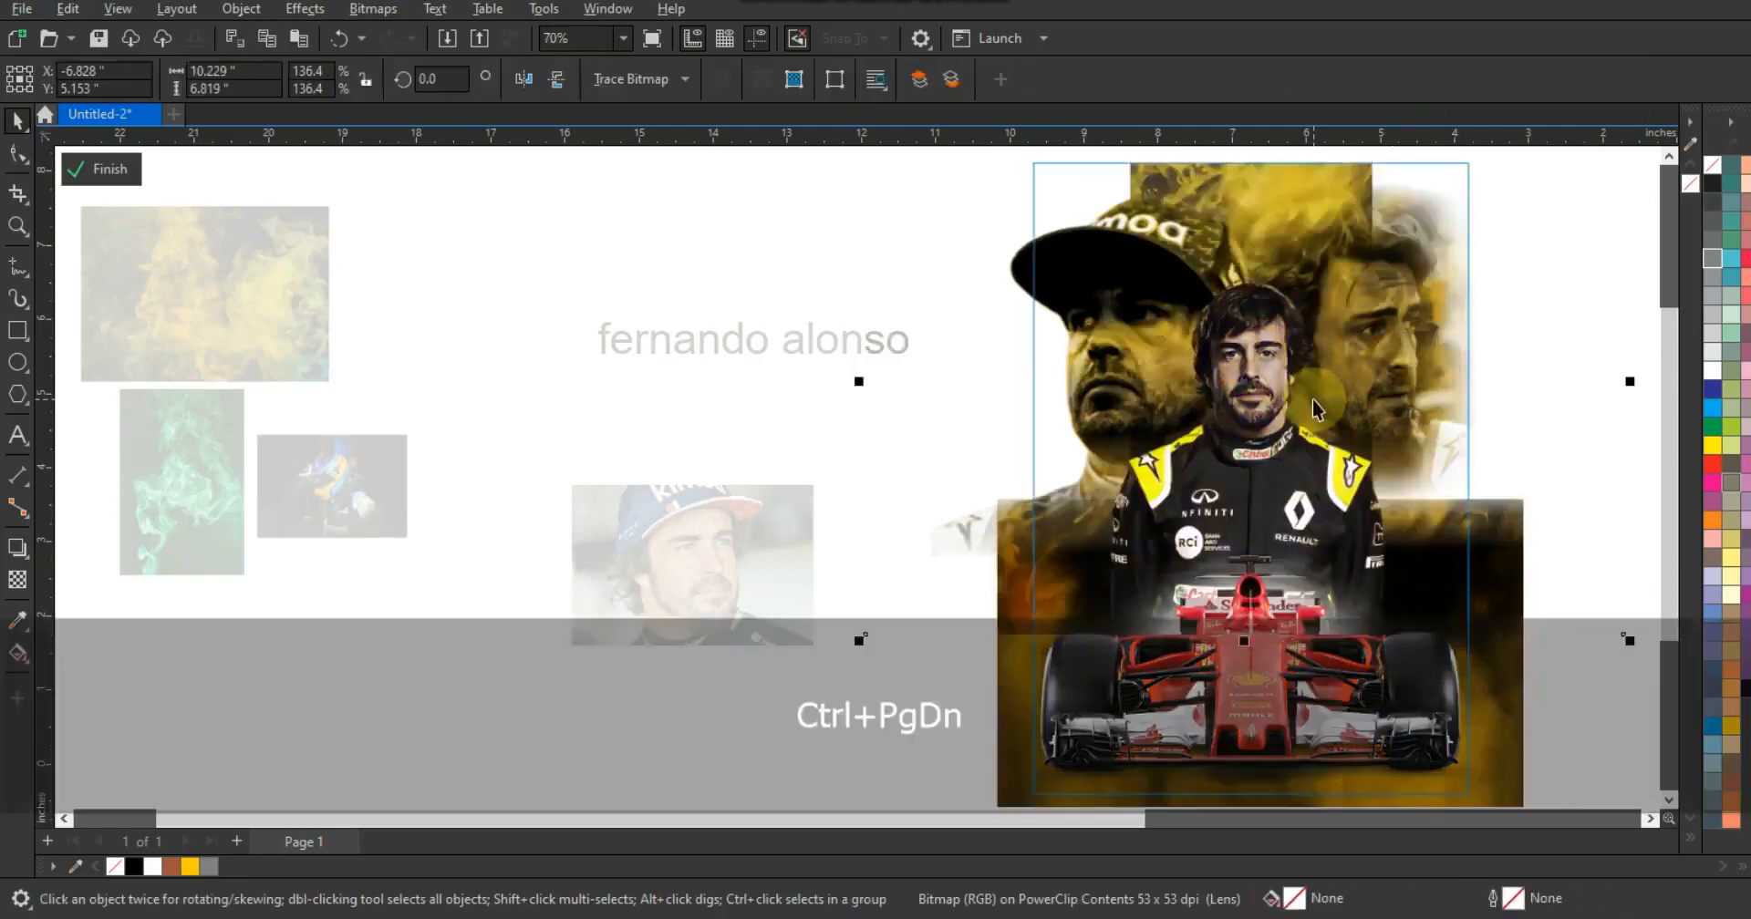
- Set the Renault driver photo's brightness to 2 and contrast to 21
click(1262, 426)
click(1262, 428)
click(305, 8)
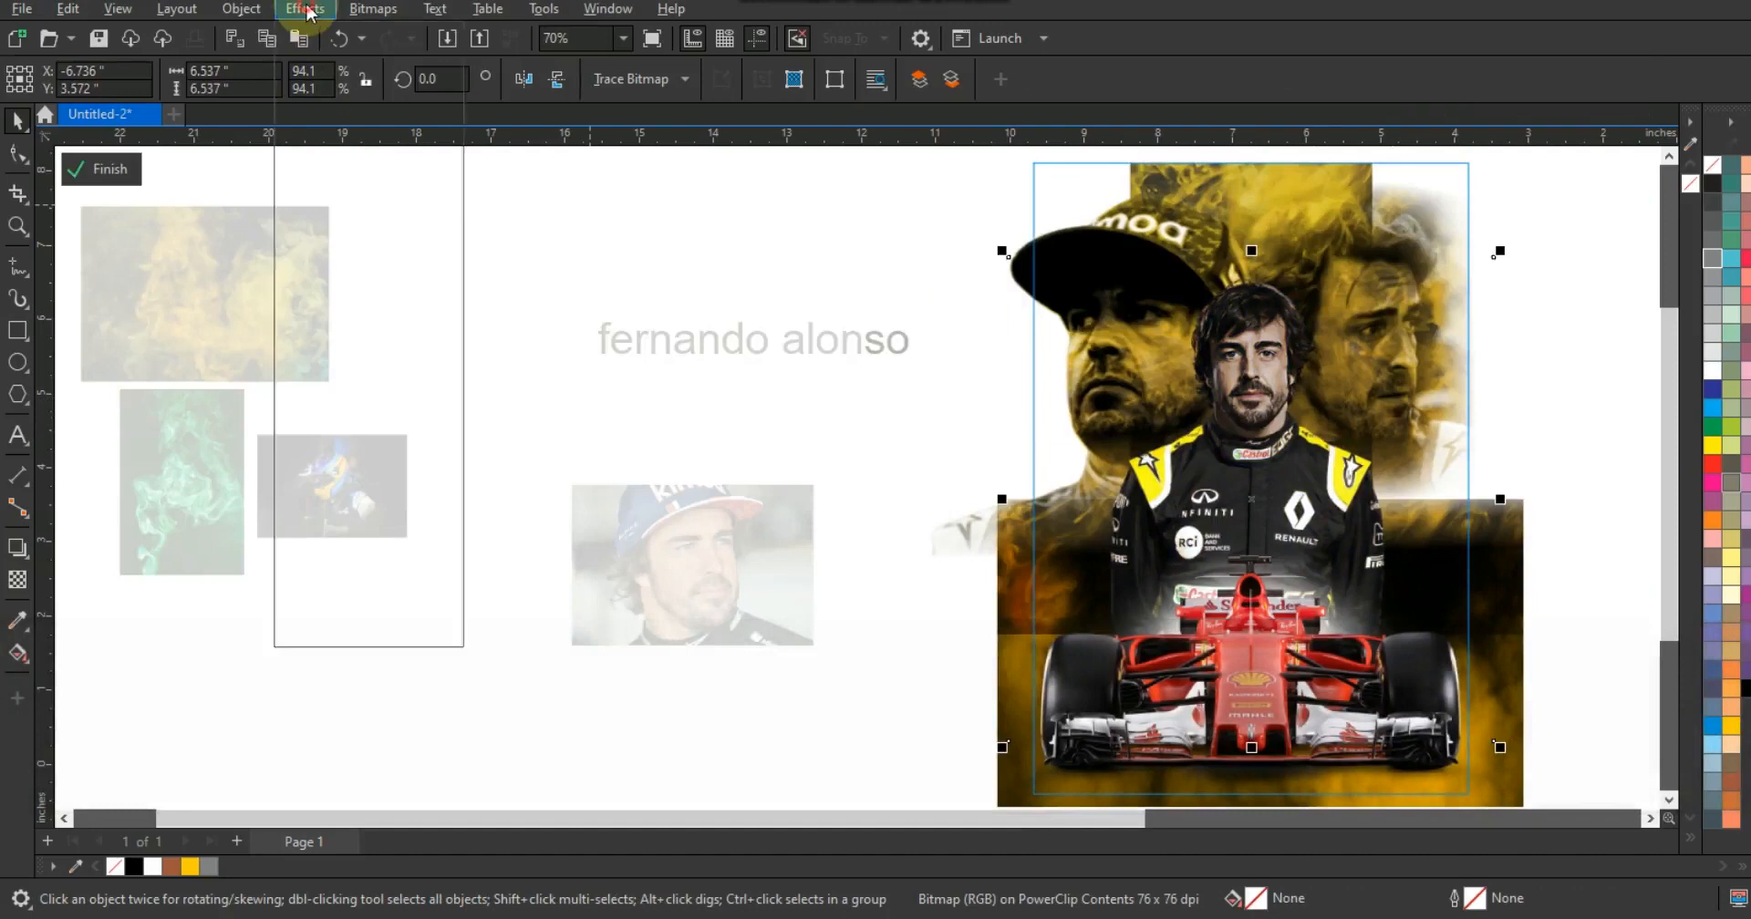
mouse_move(348, 95)
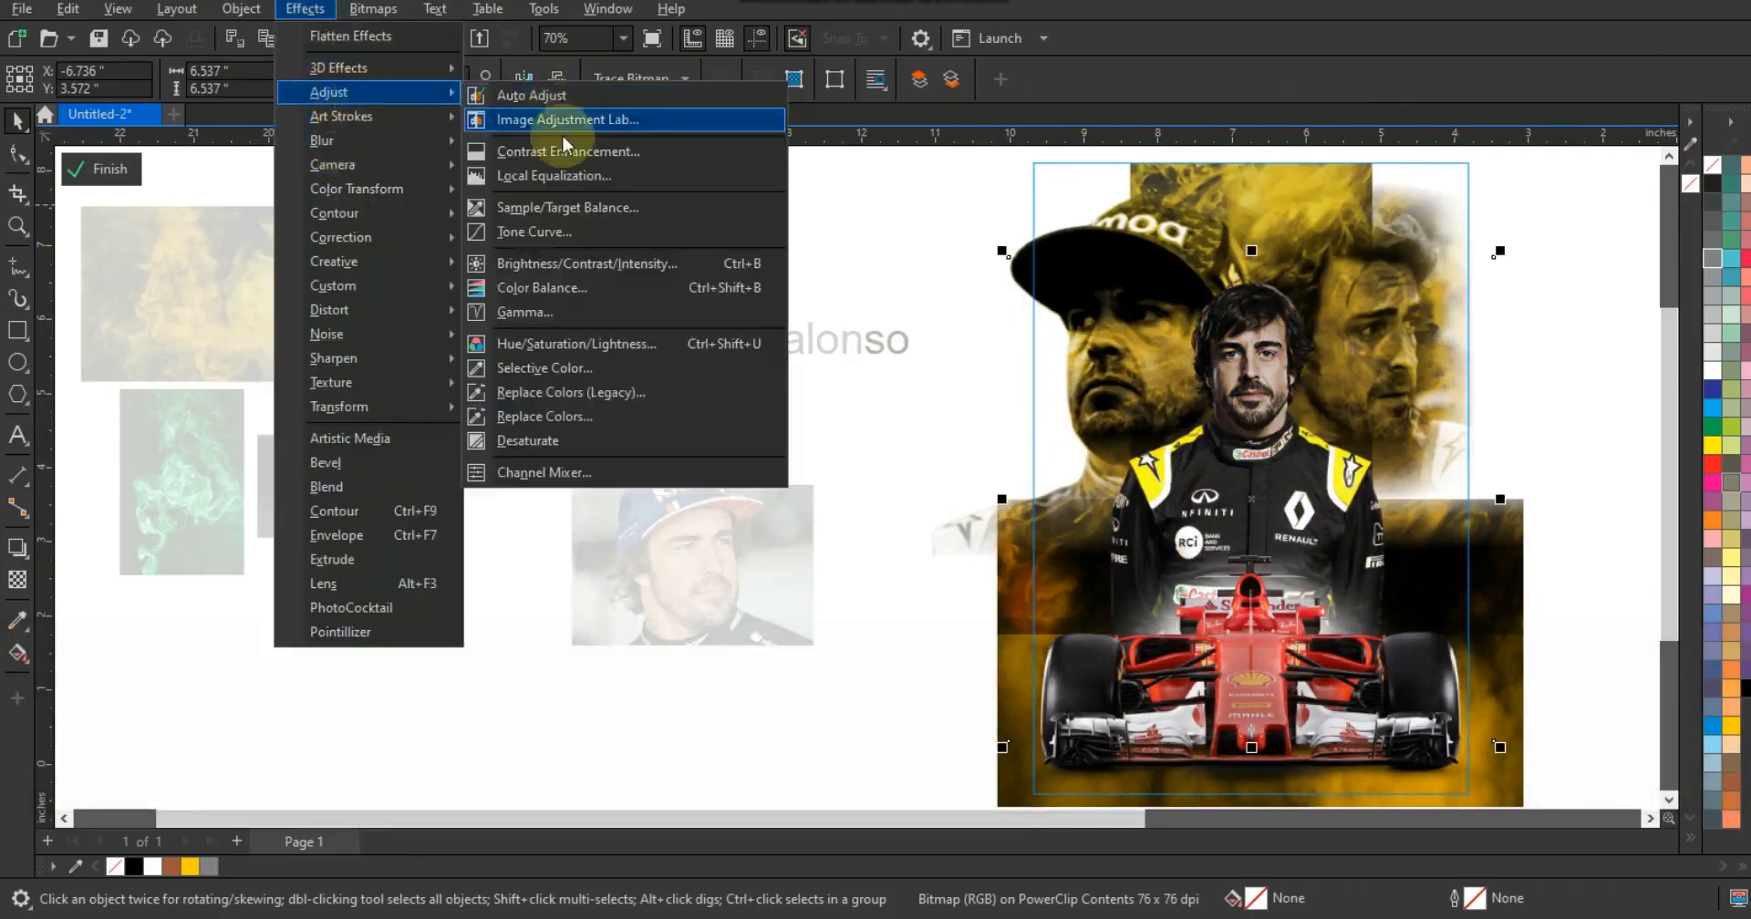
click(555, 261)
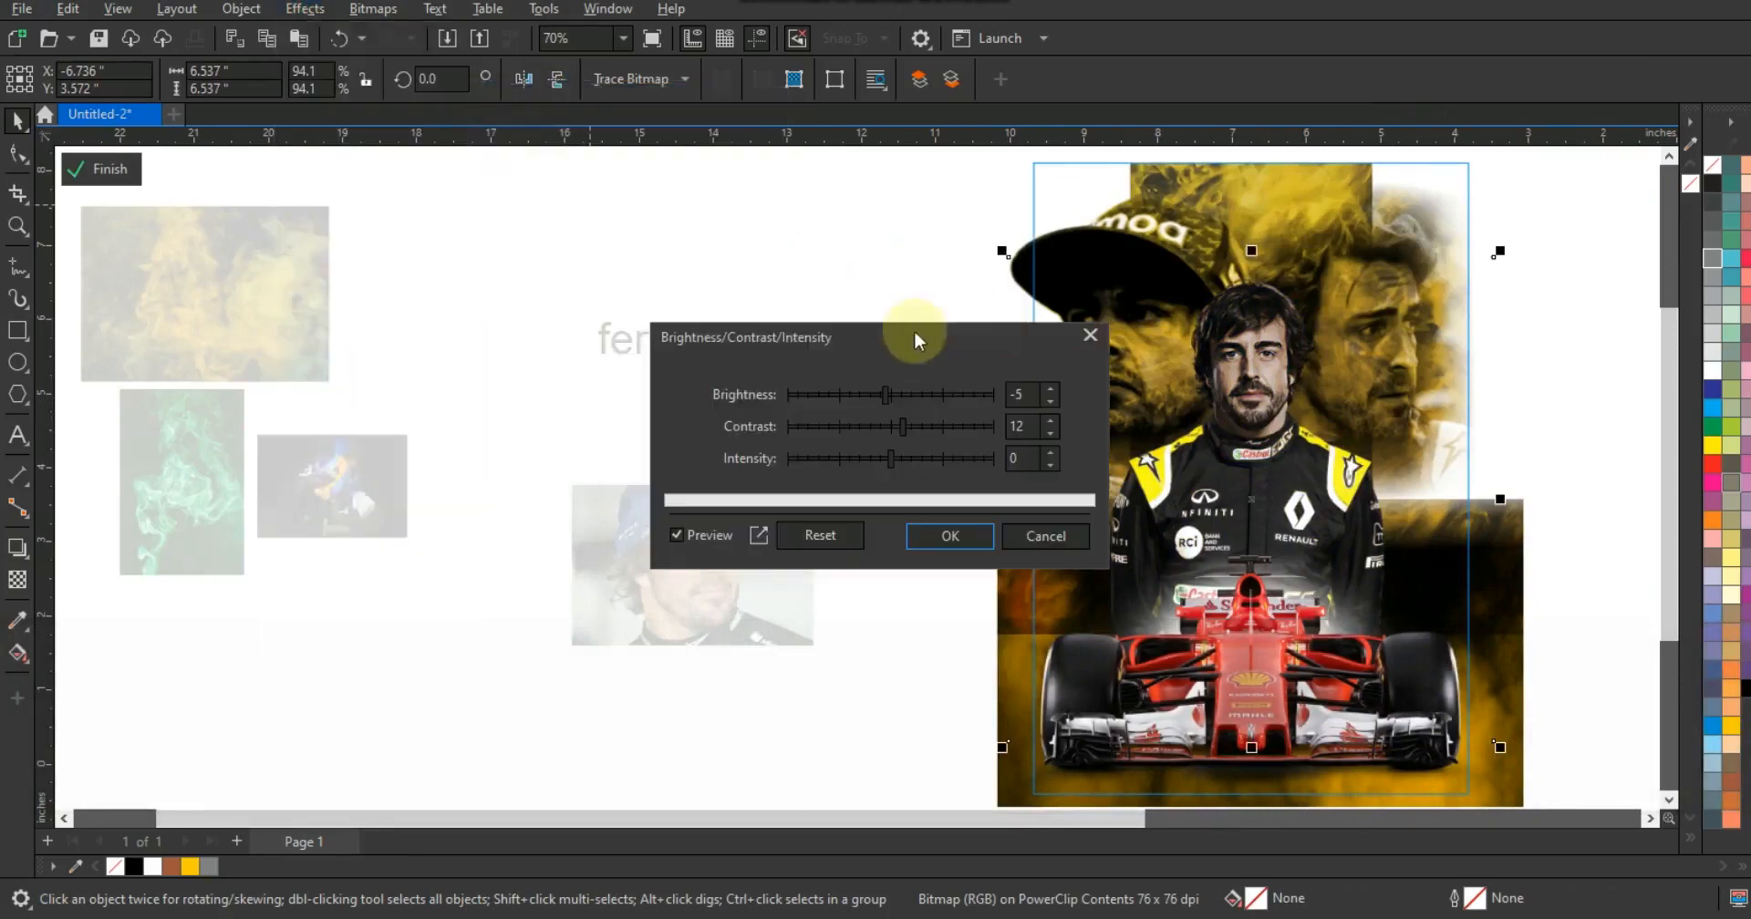
click(899, 394)
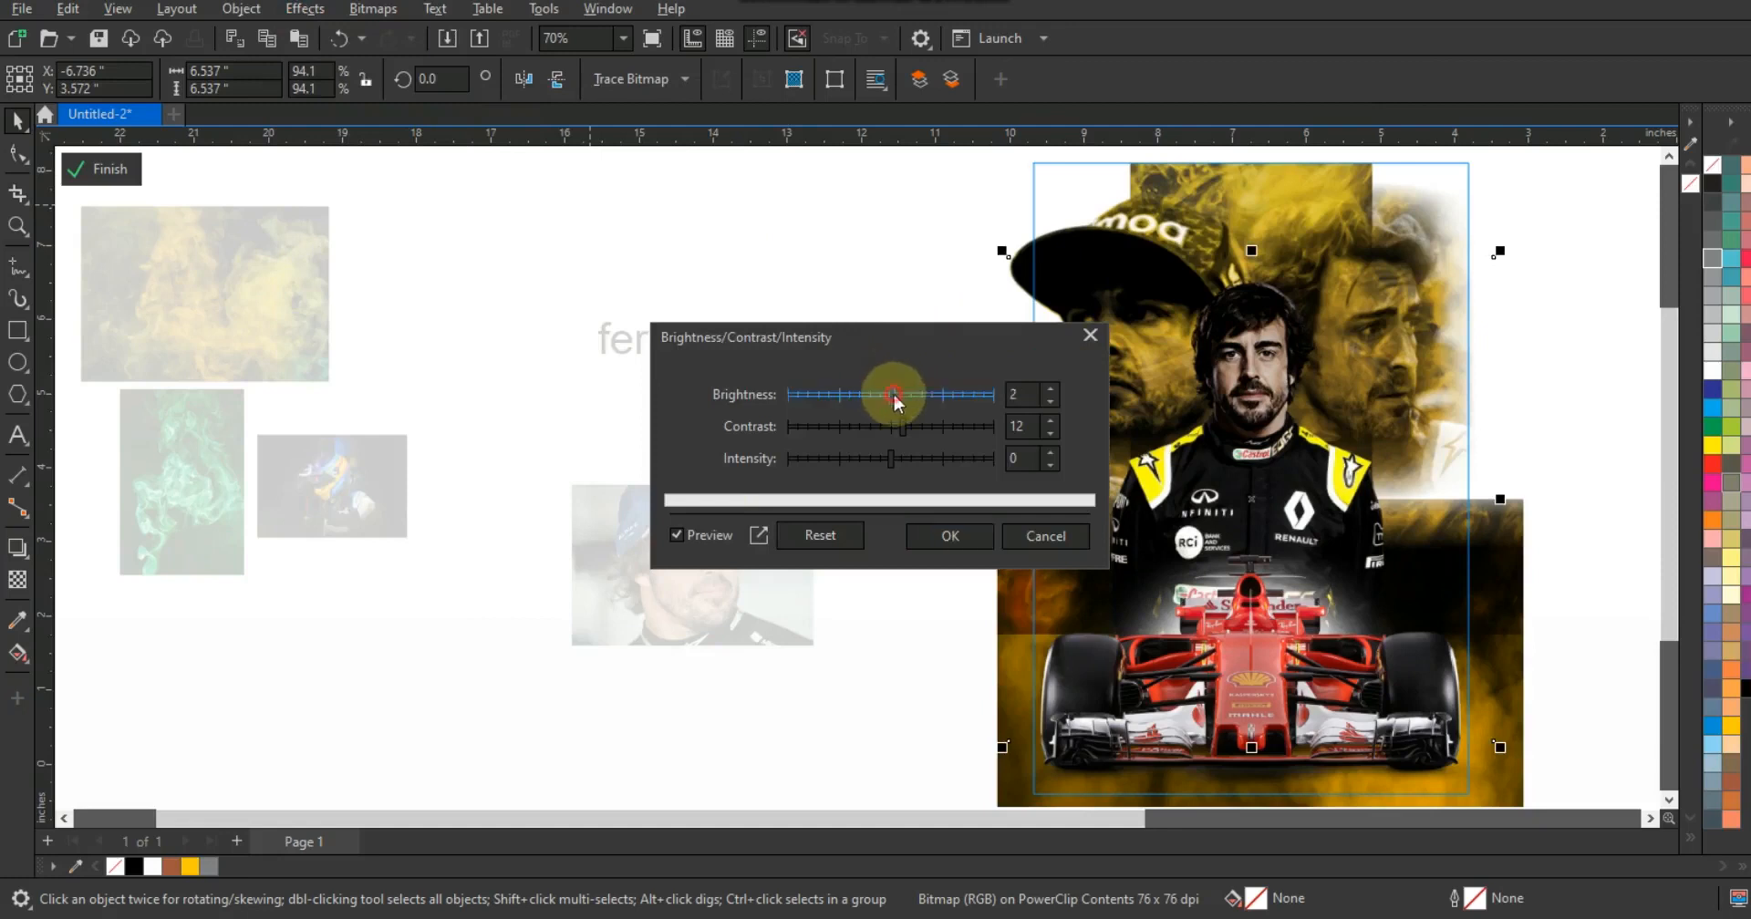
click(911, 426)
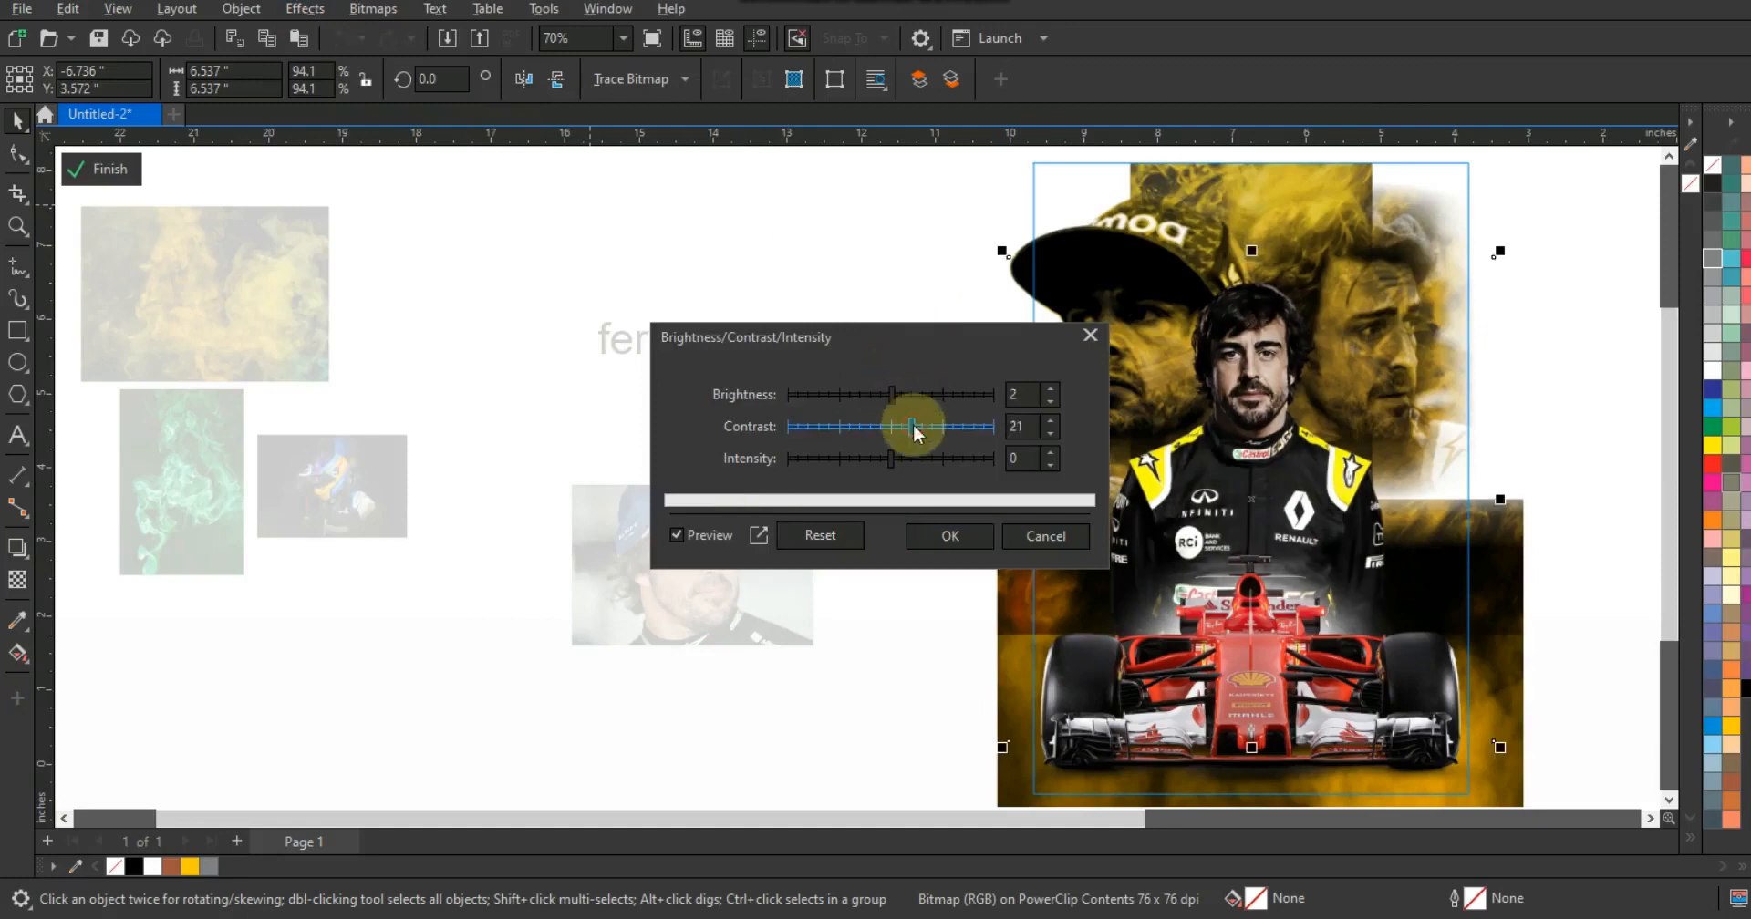
click(939, 533)
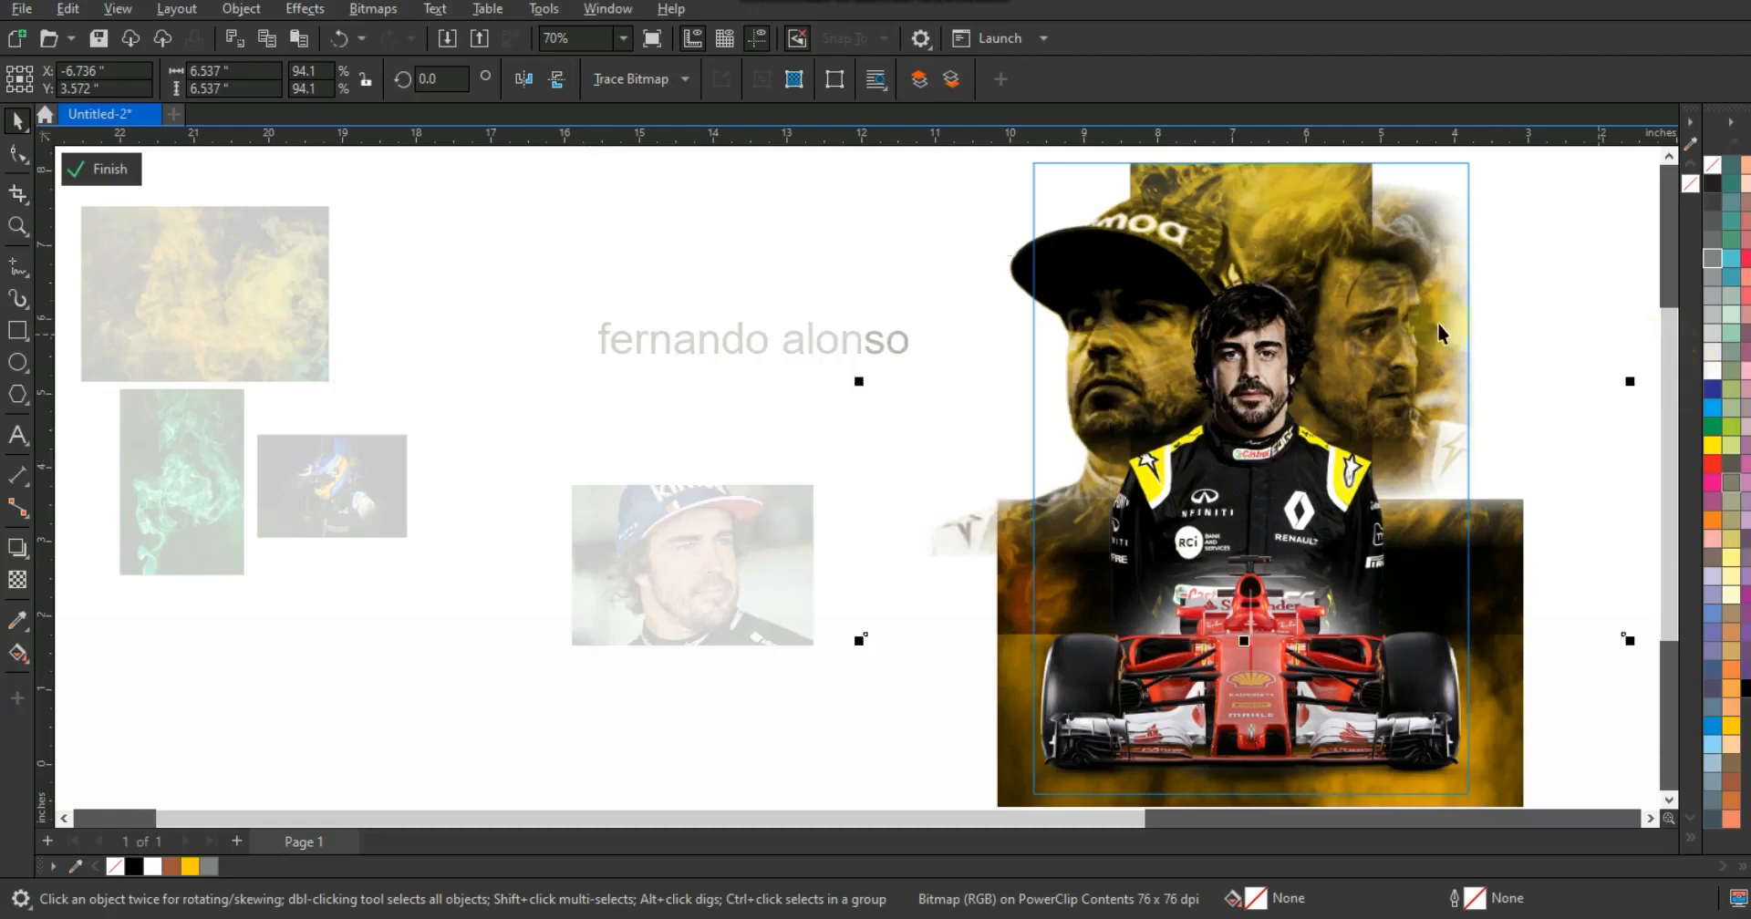
- Widen the smoke image to about 12.3 inches and finish editing the PowerClip
click(1333, 202)
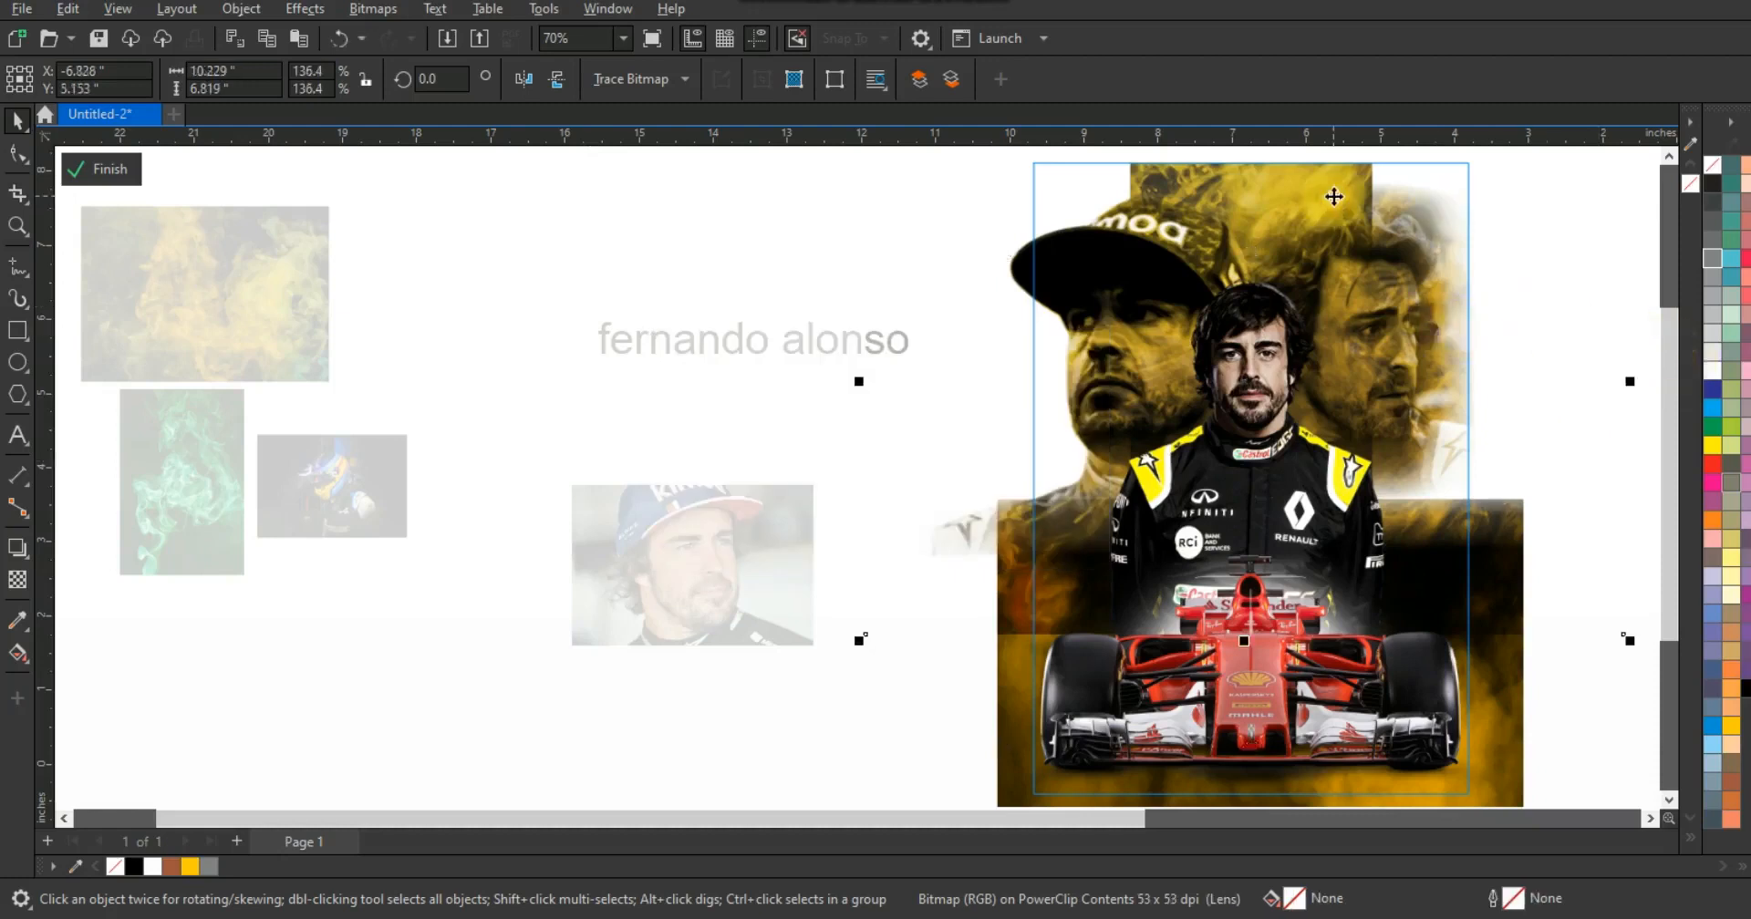
drag(858, 381, 780, 383)
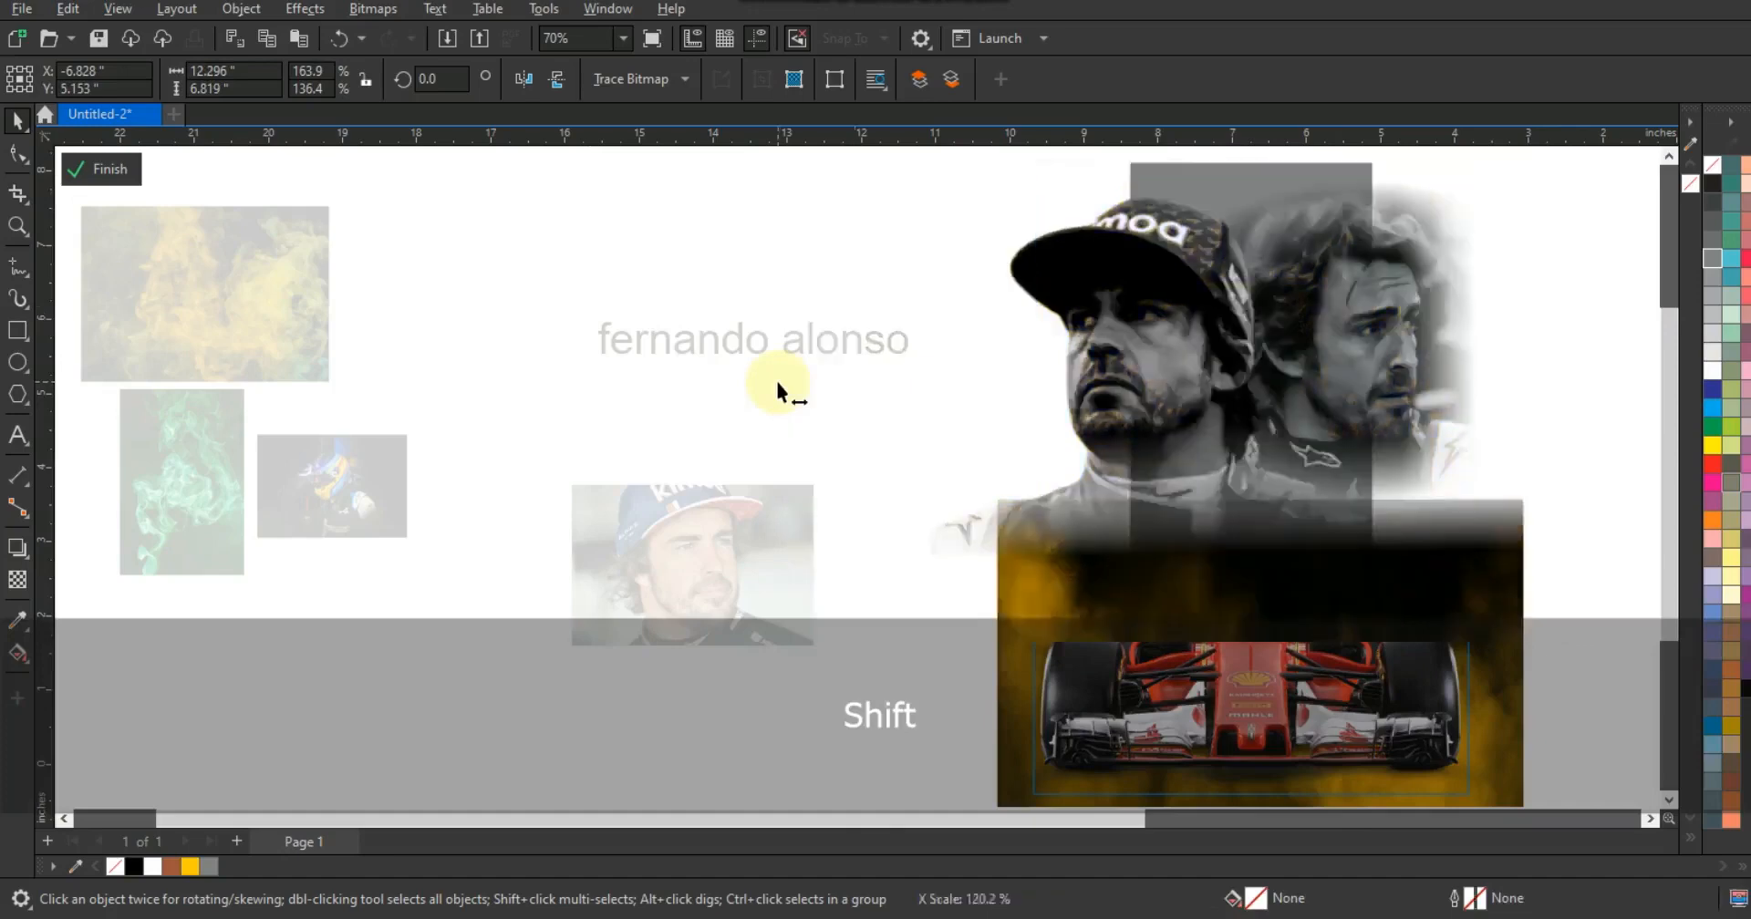
key(f)
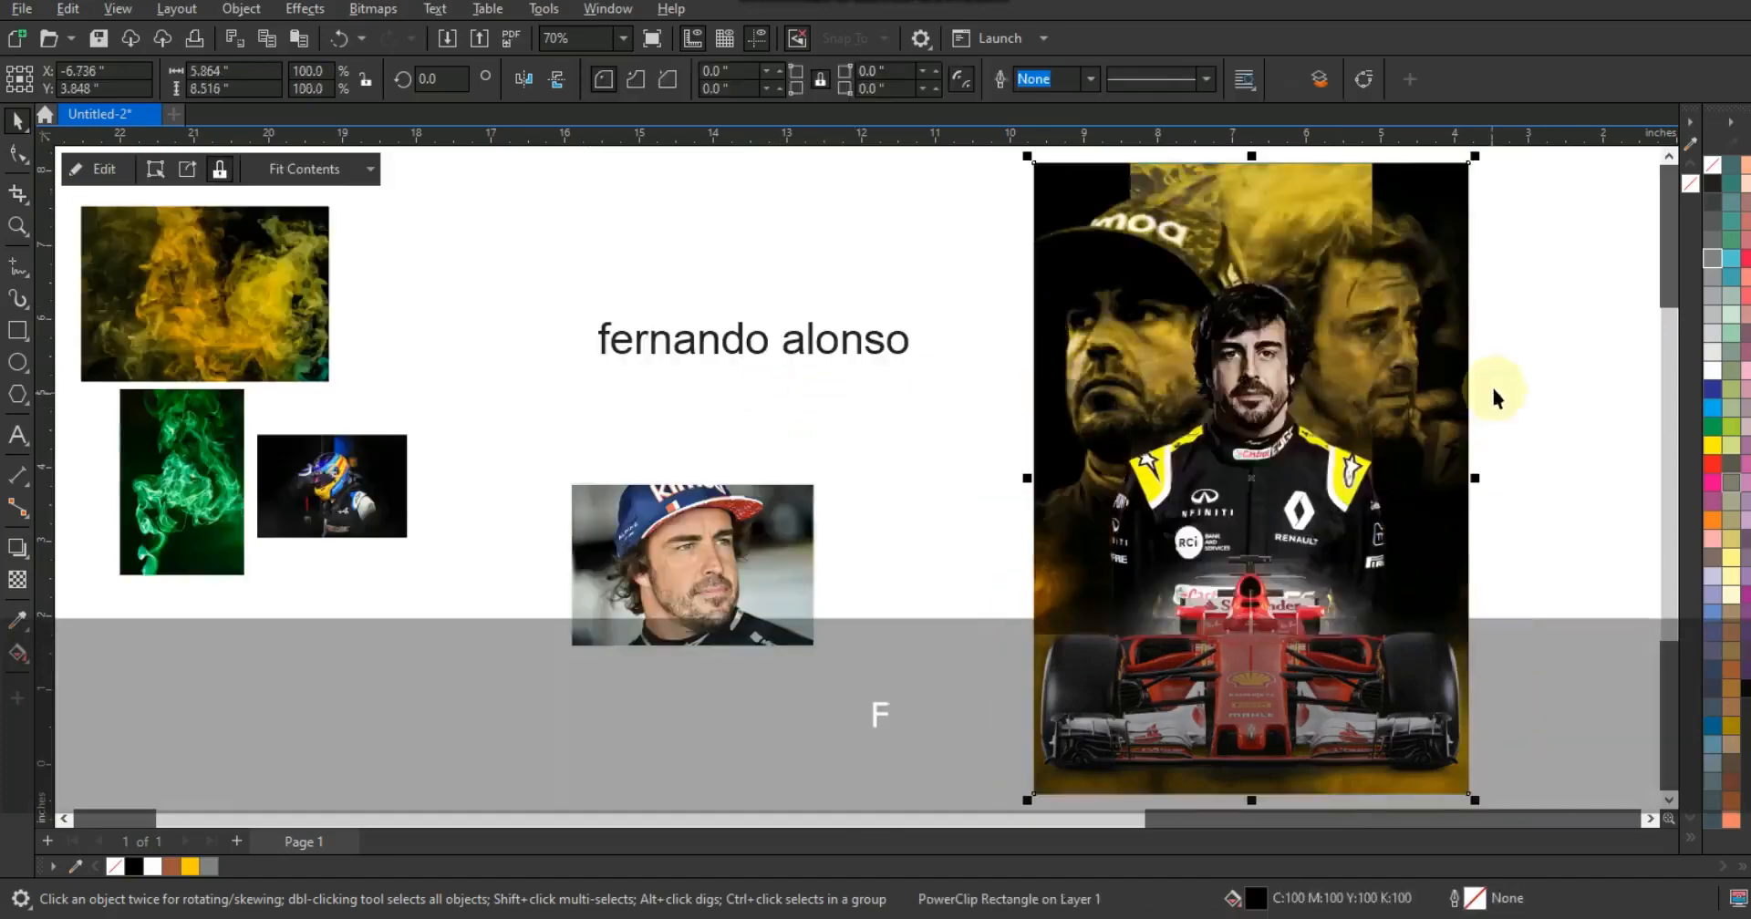
- Finish editing the titled poster's PowerClip and preview the poster in full screen
click(1515, 378)
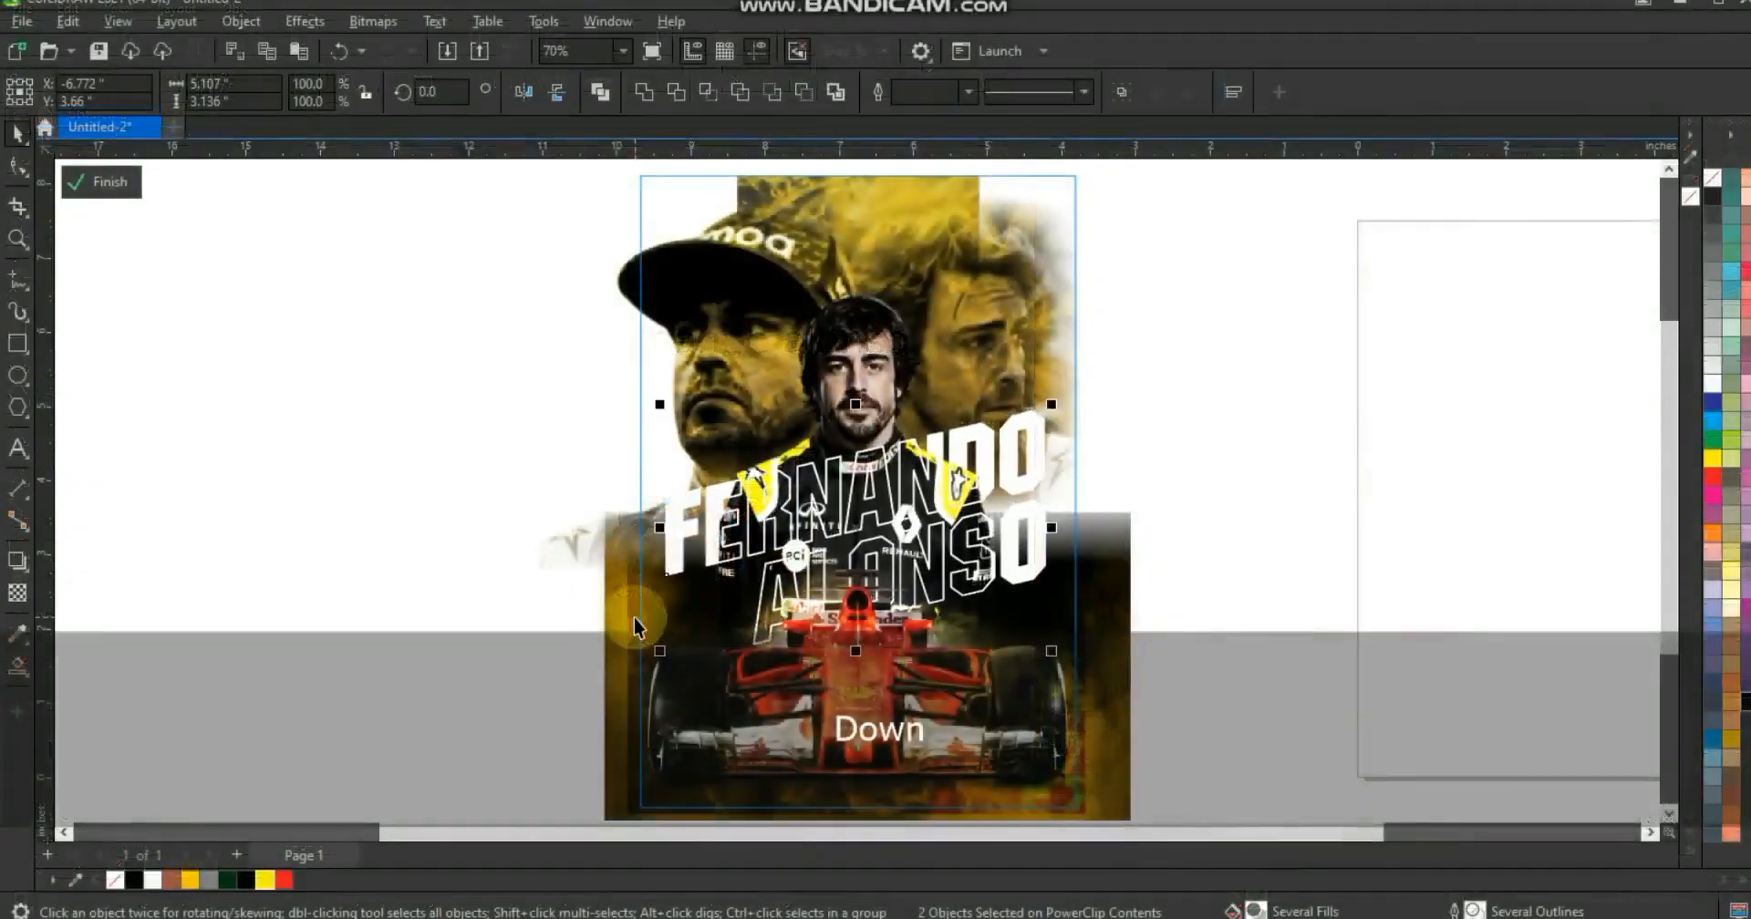
click(634, 617)
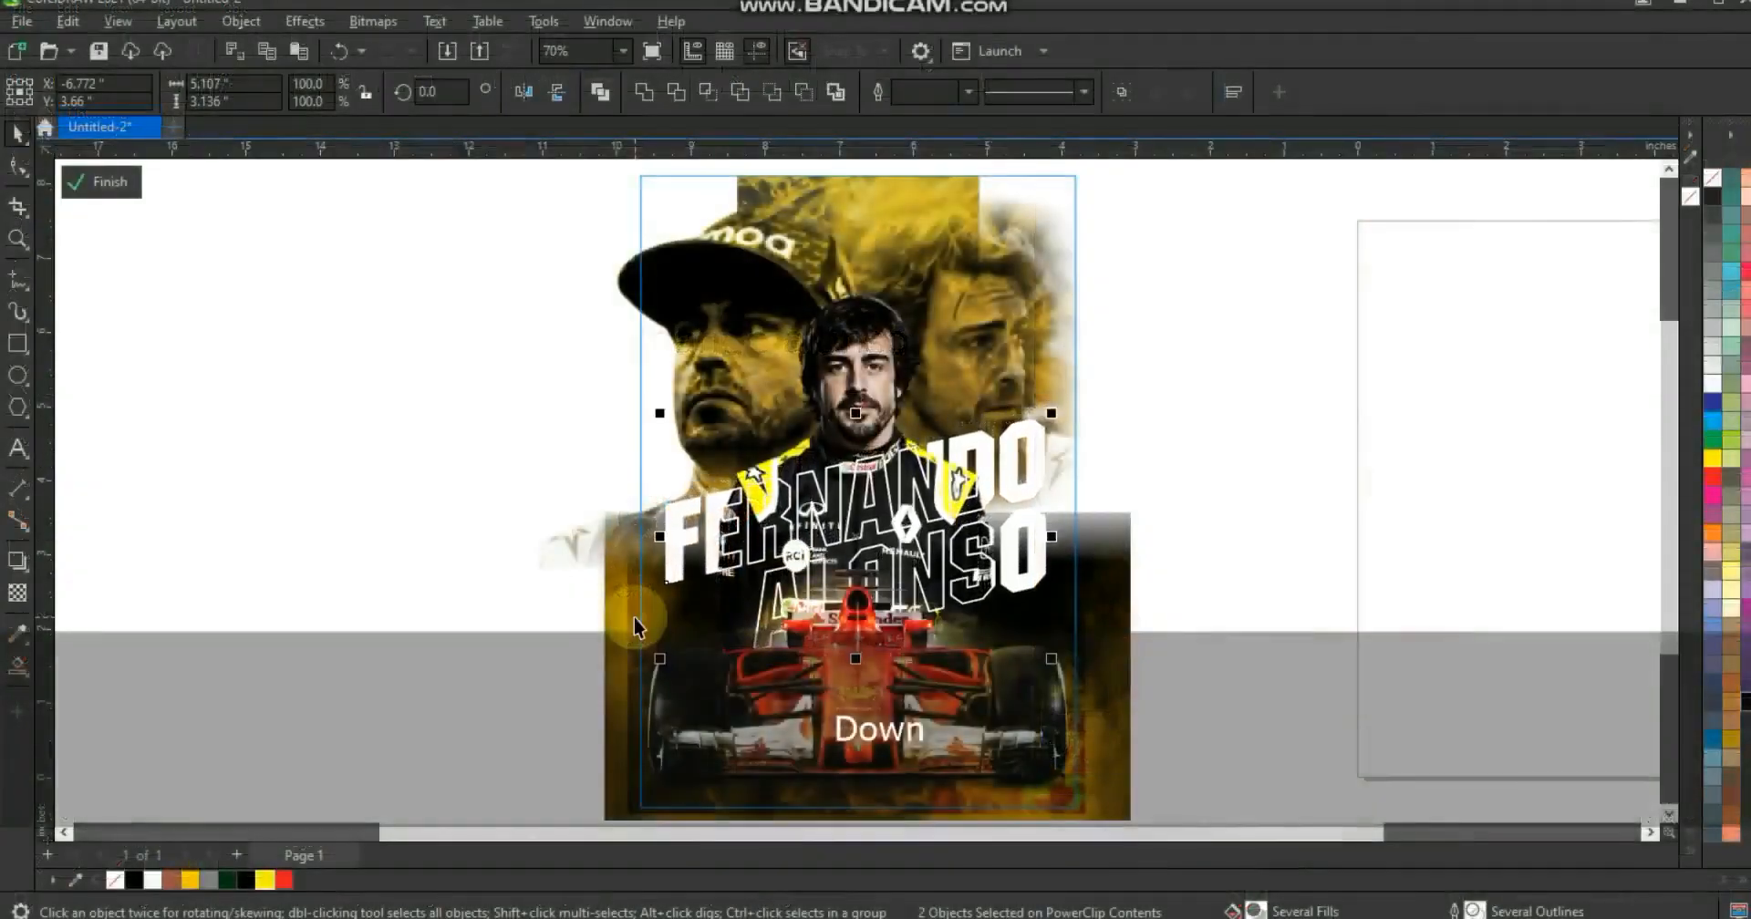
click(1099, 576)
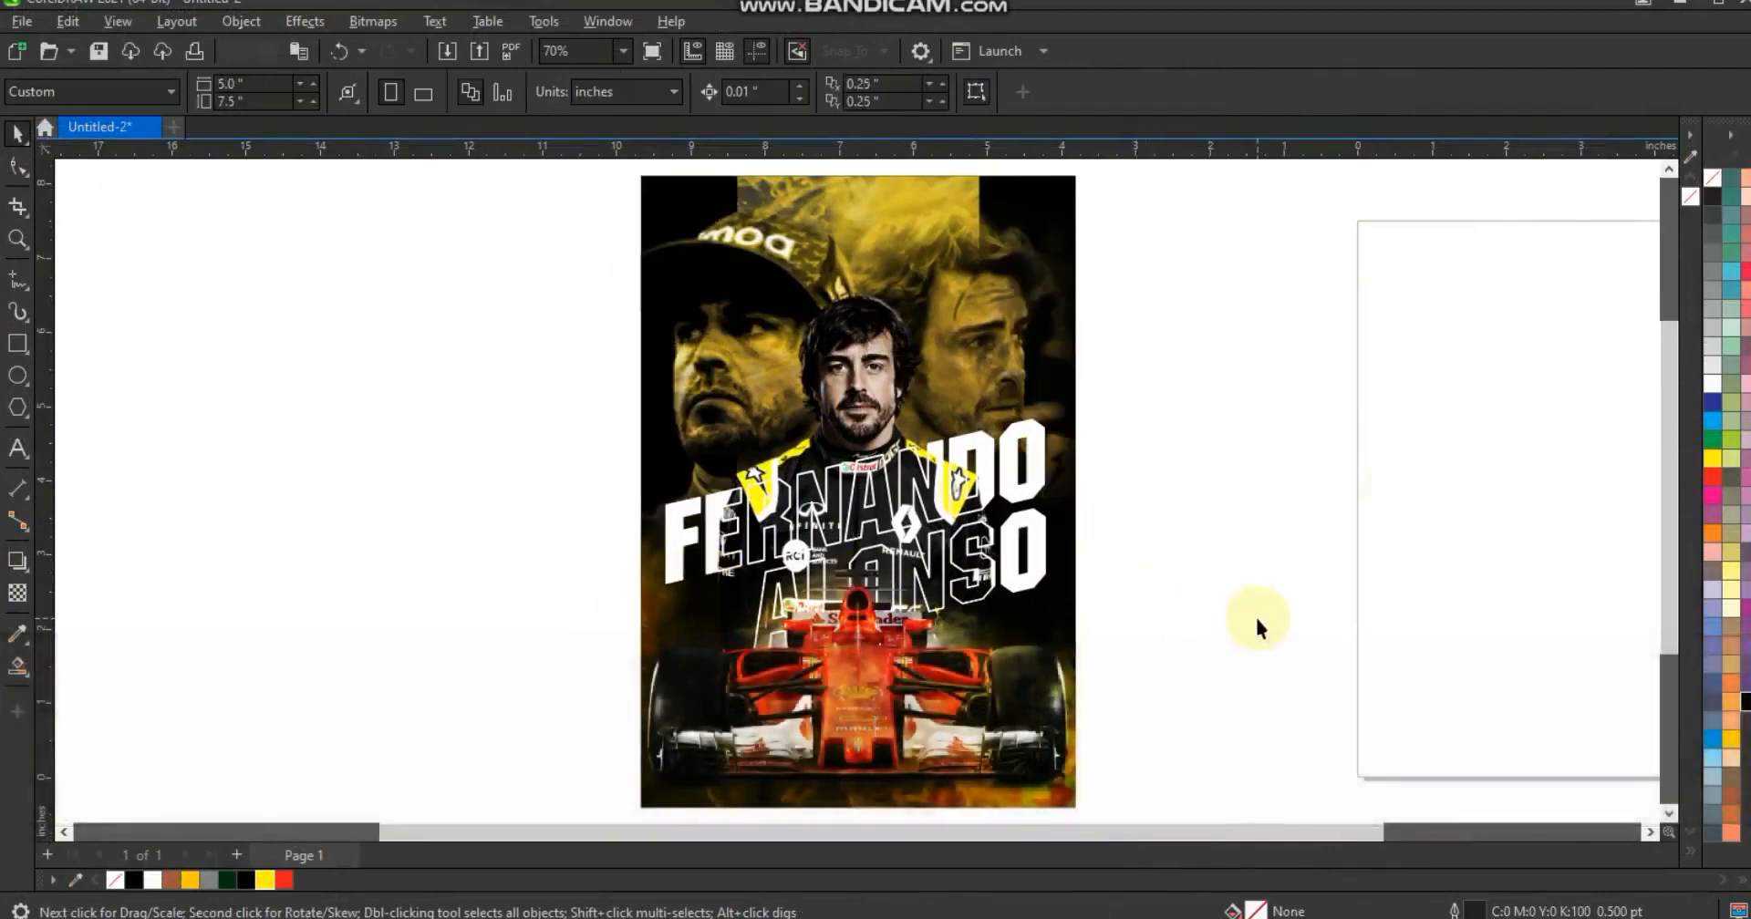
key(F9)
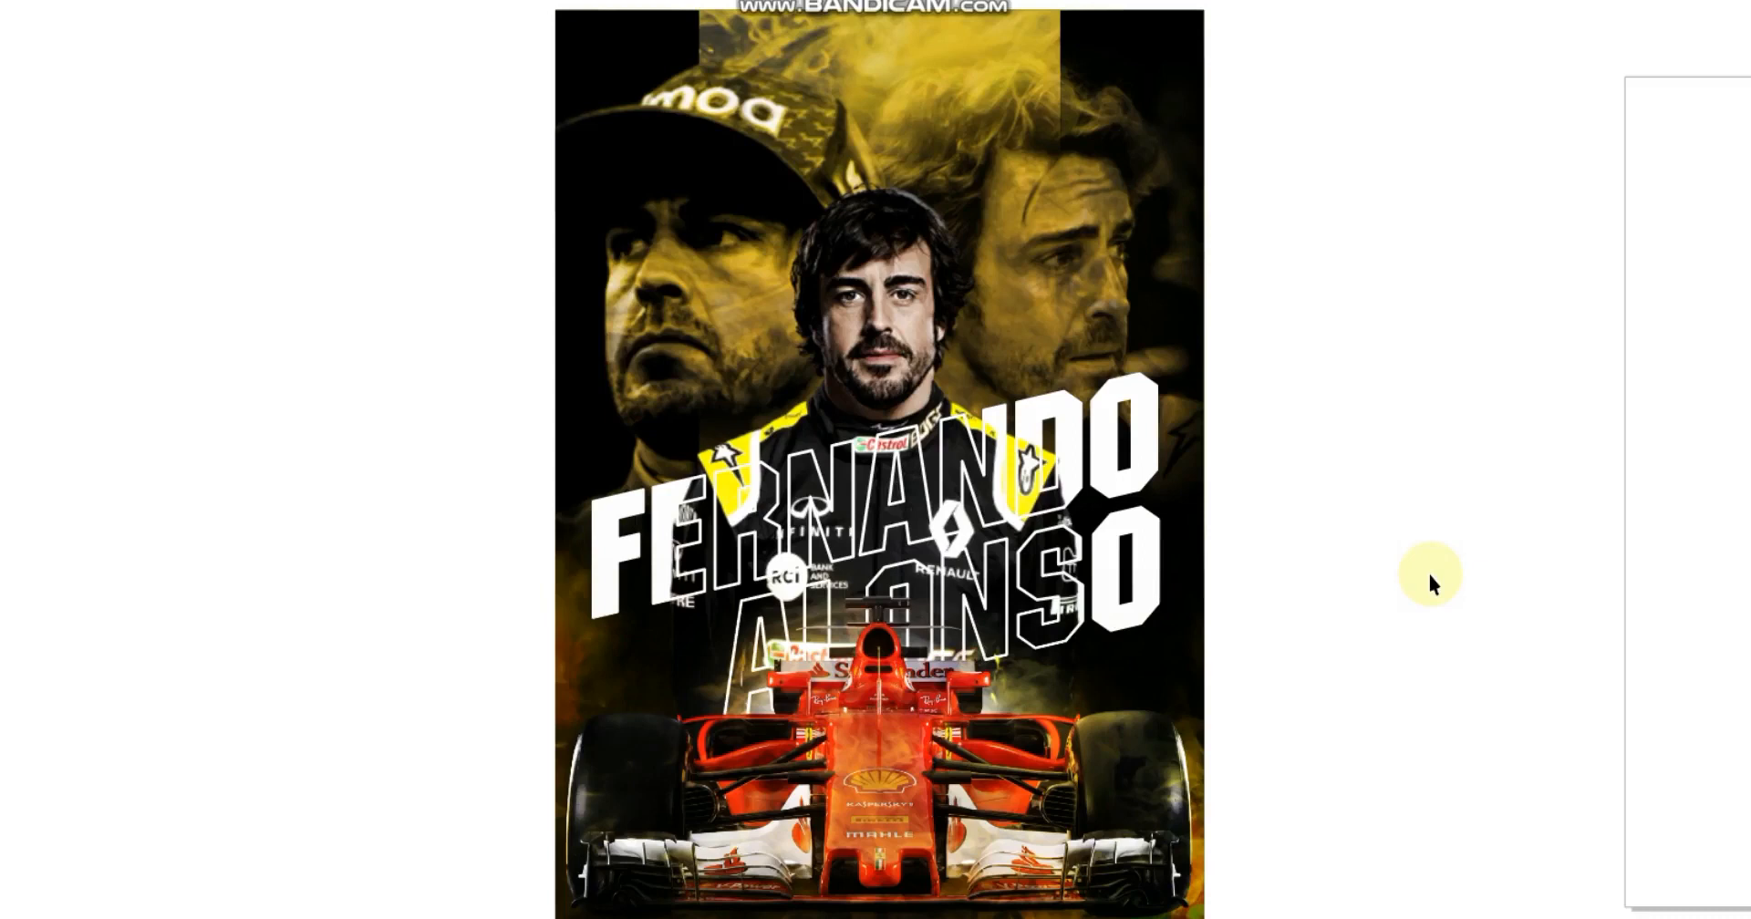